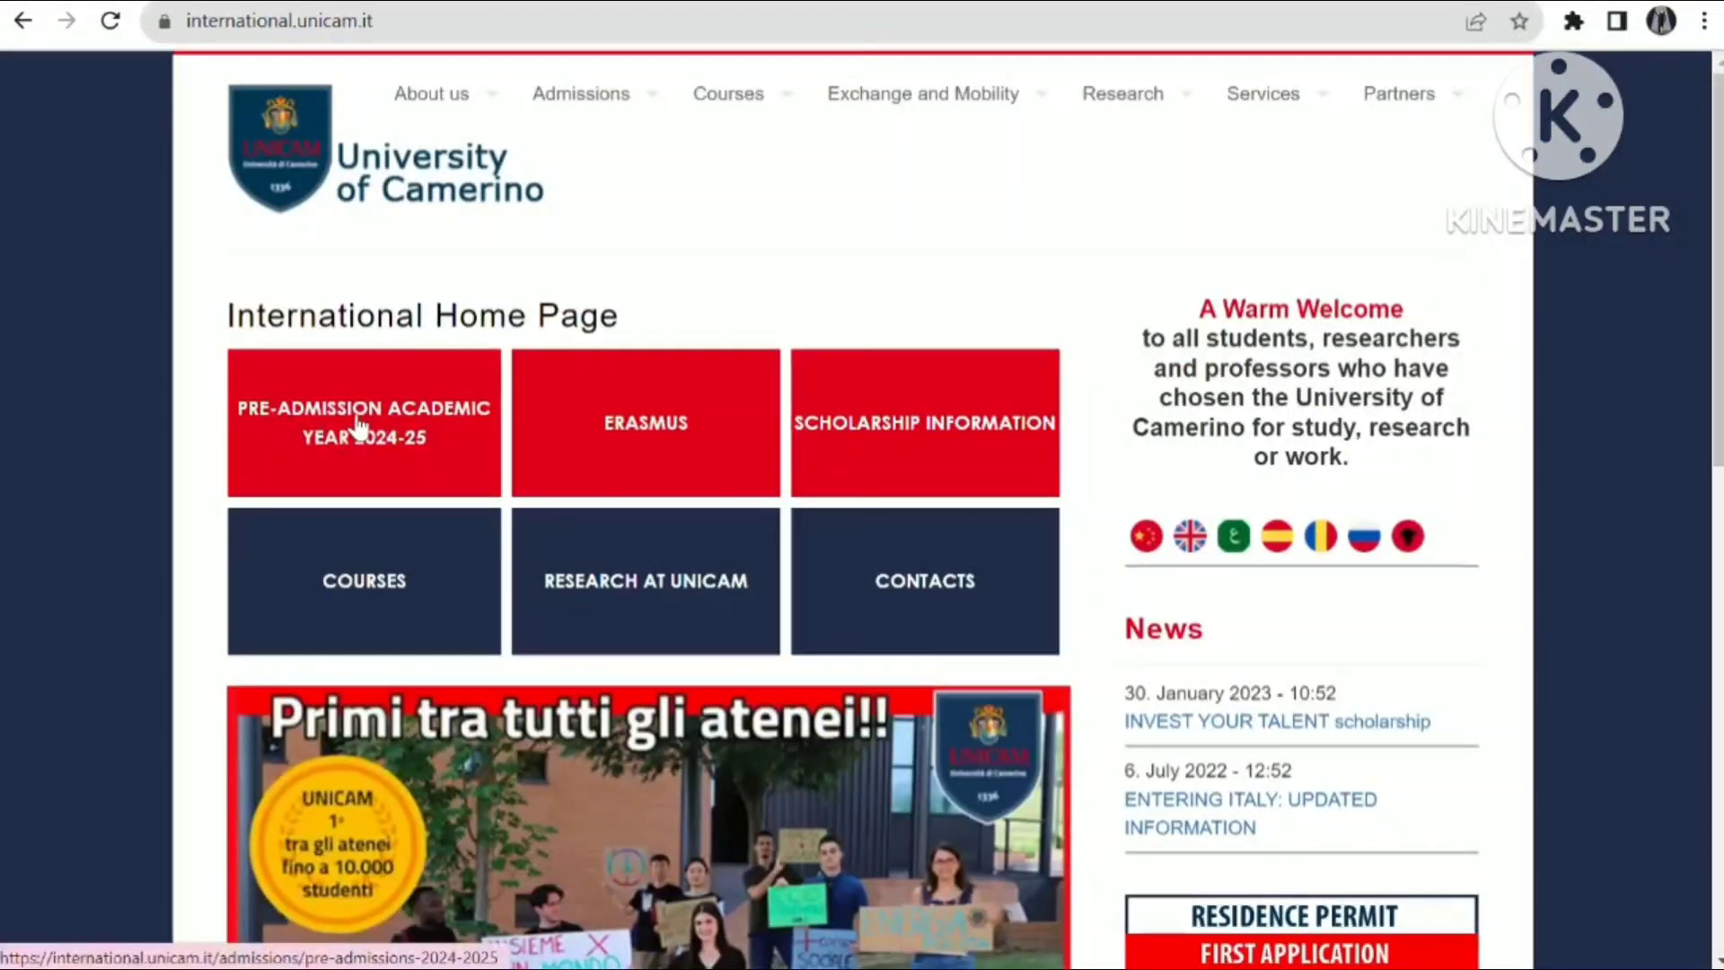
- Open the 2024-25 pre-admission page and highlight the form's availability dates
left_click(357, 422)
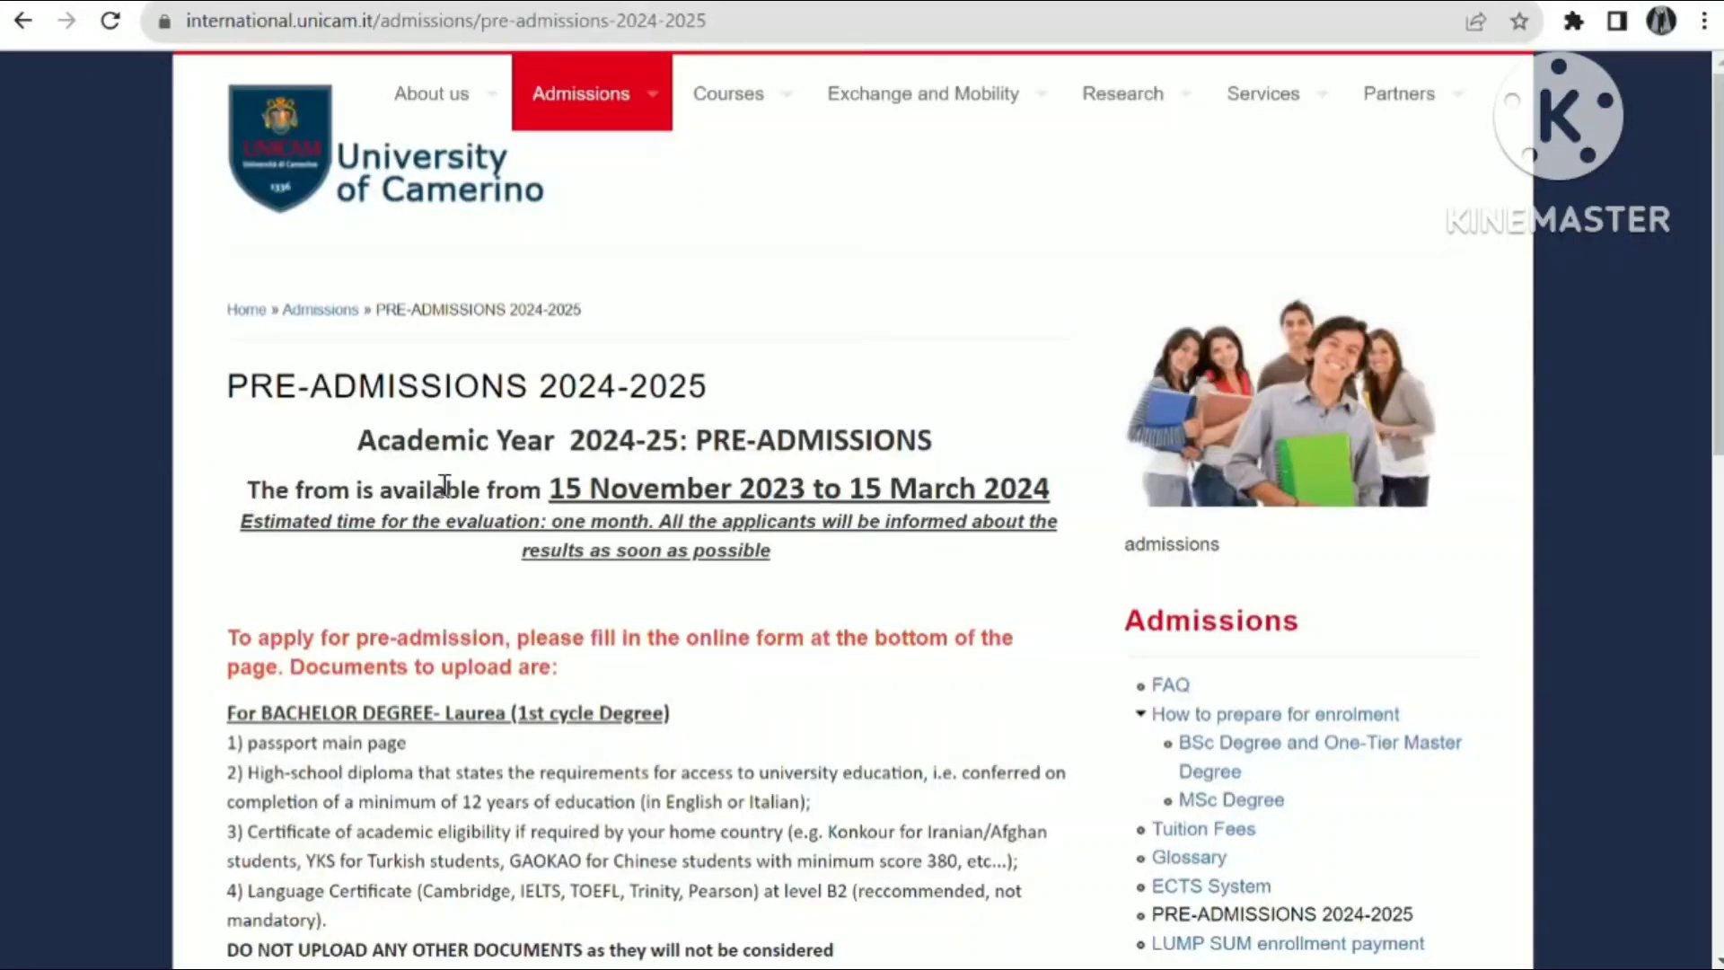
left_click_drag(553, 492, 1057, 497)
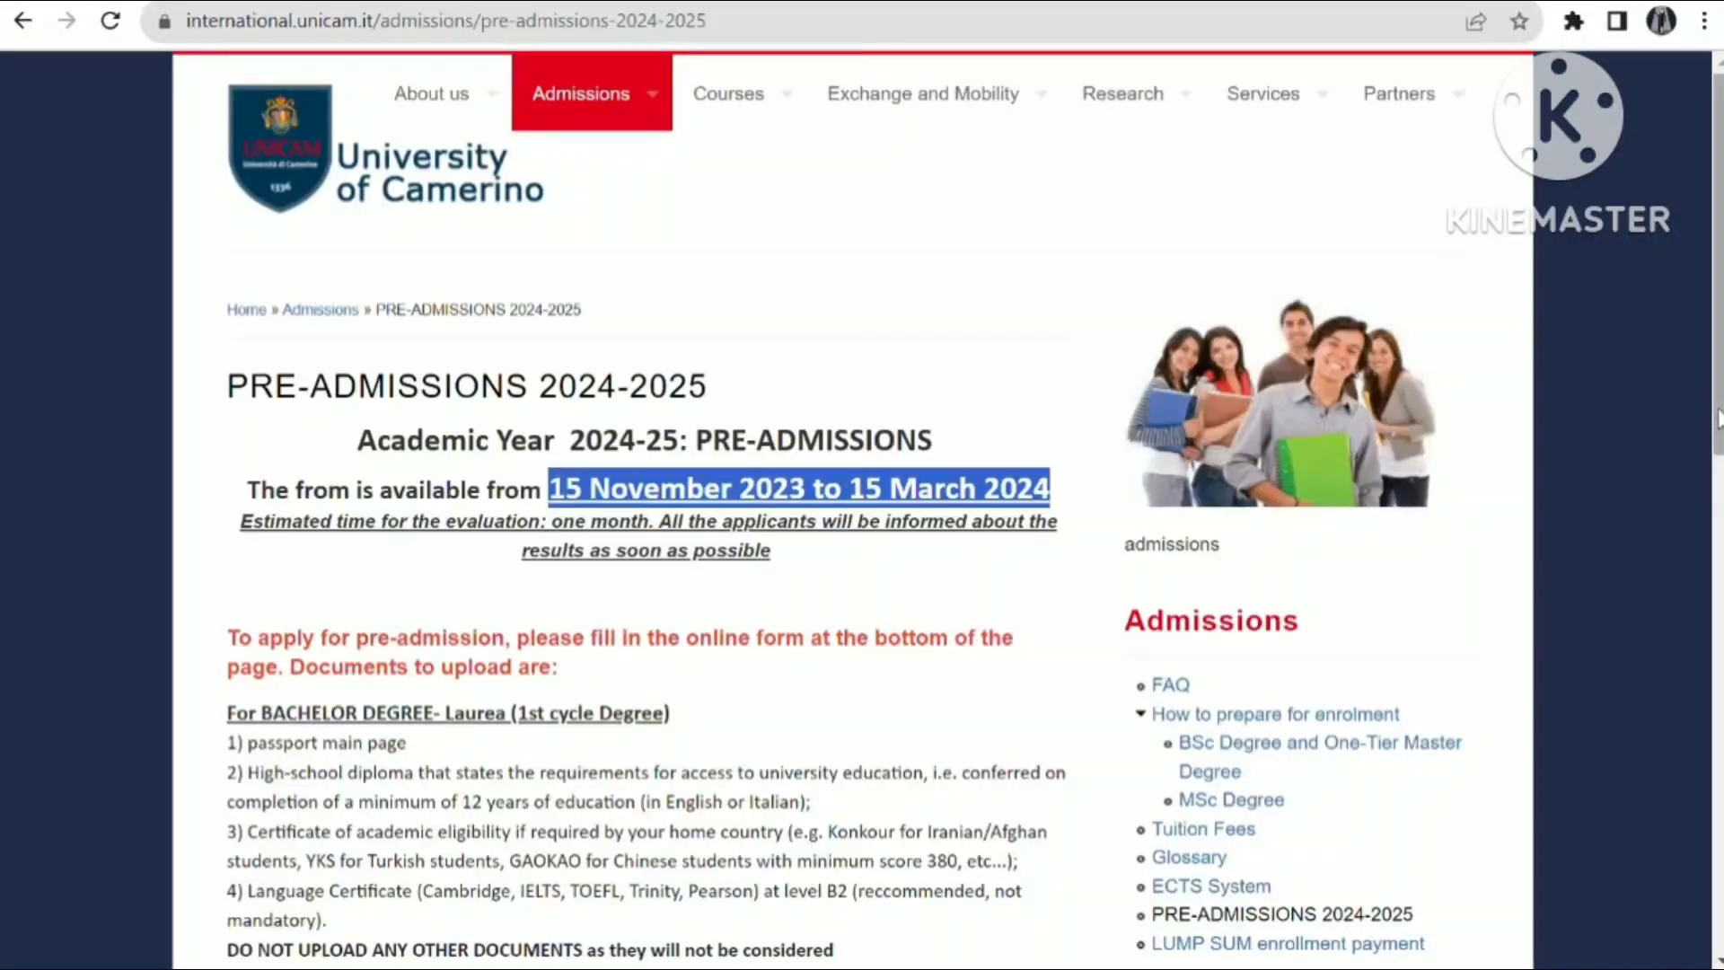
left_click_drag(1718, 417, 1703, 577)
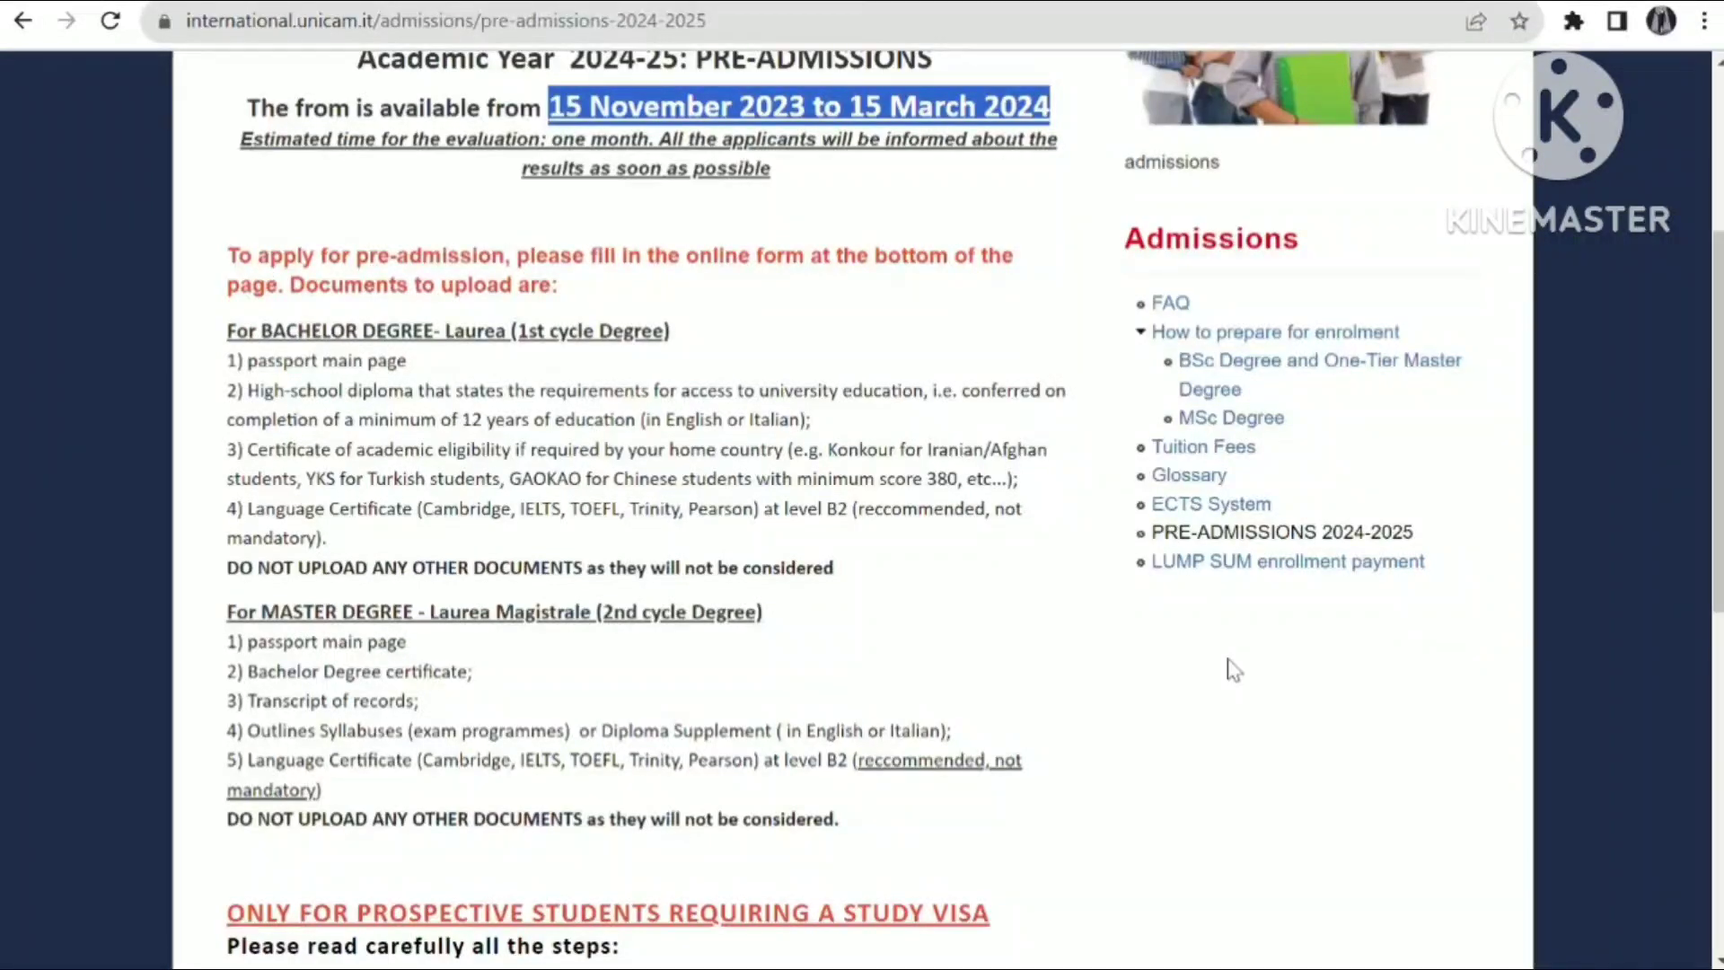
- Read the step 2 pre-enrolment instructions and the required documents, then return to the top
scroll(1717, 959, "down", 7)
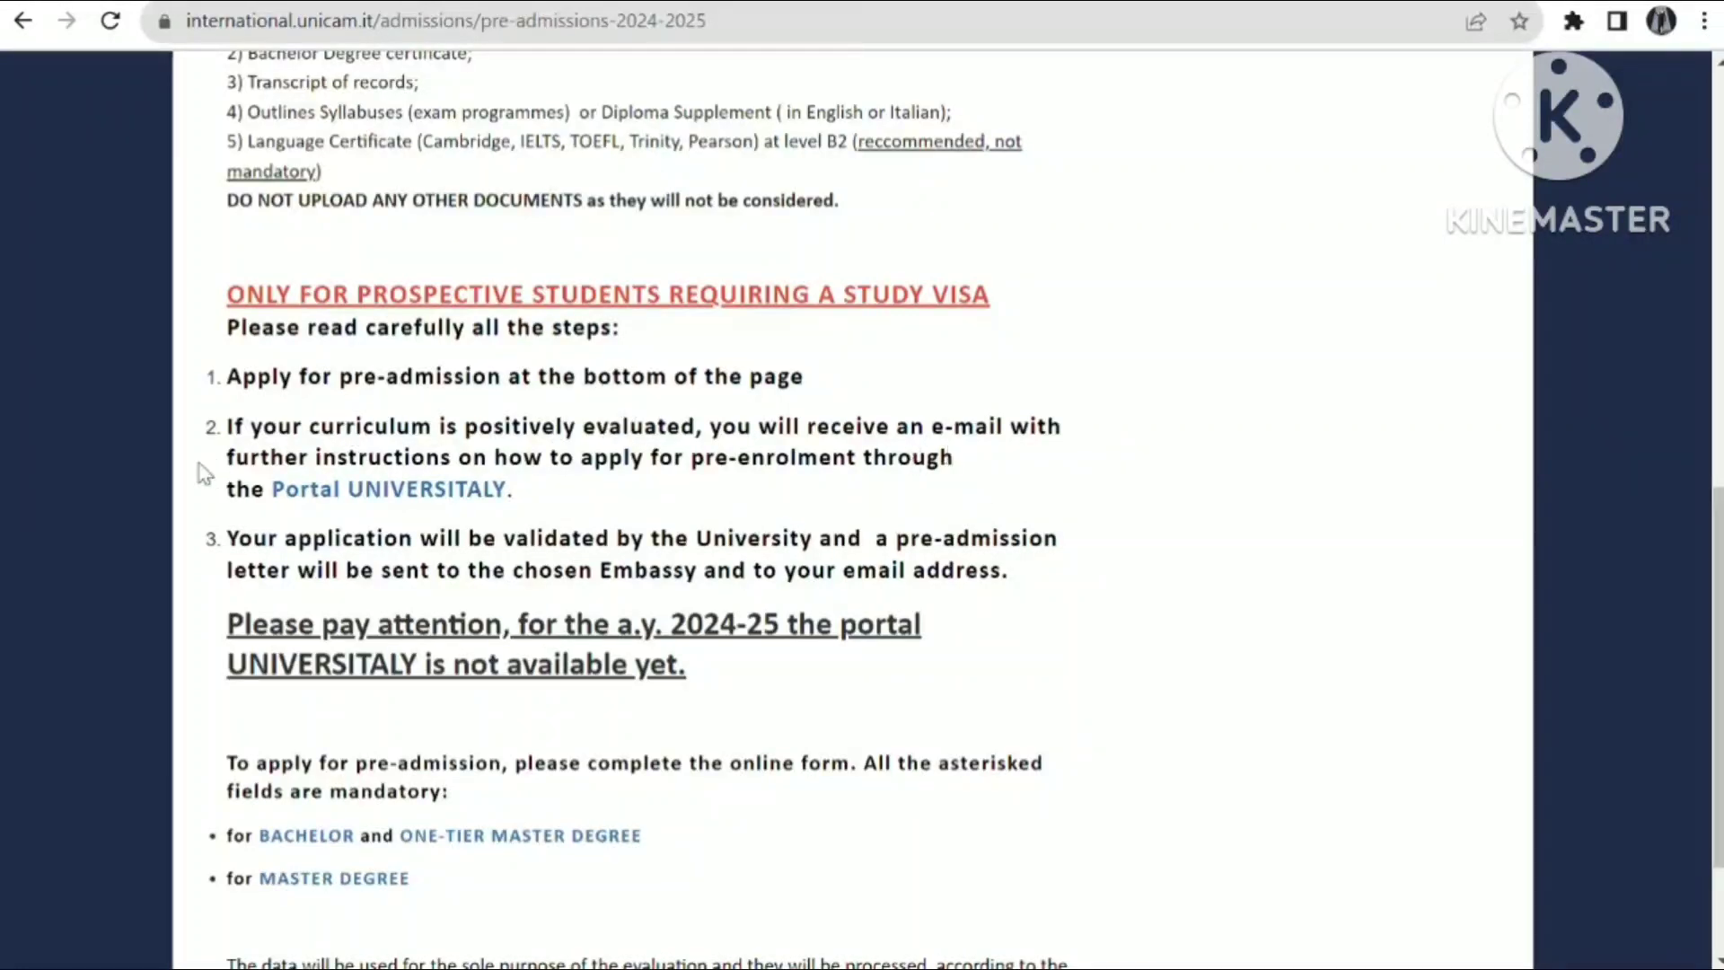
left_click_drag(368, 456, 907, 488)
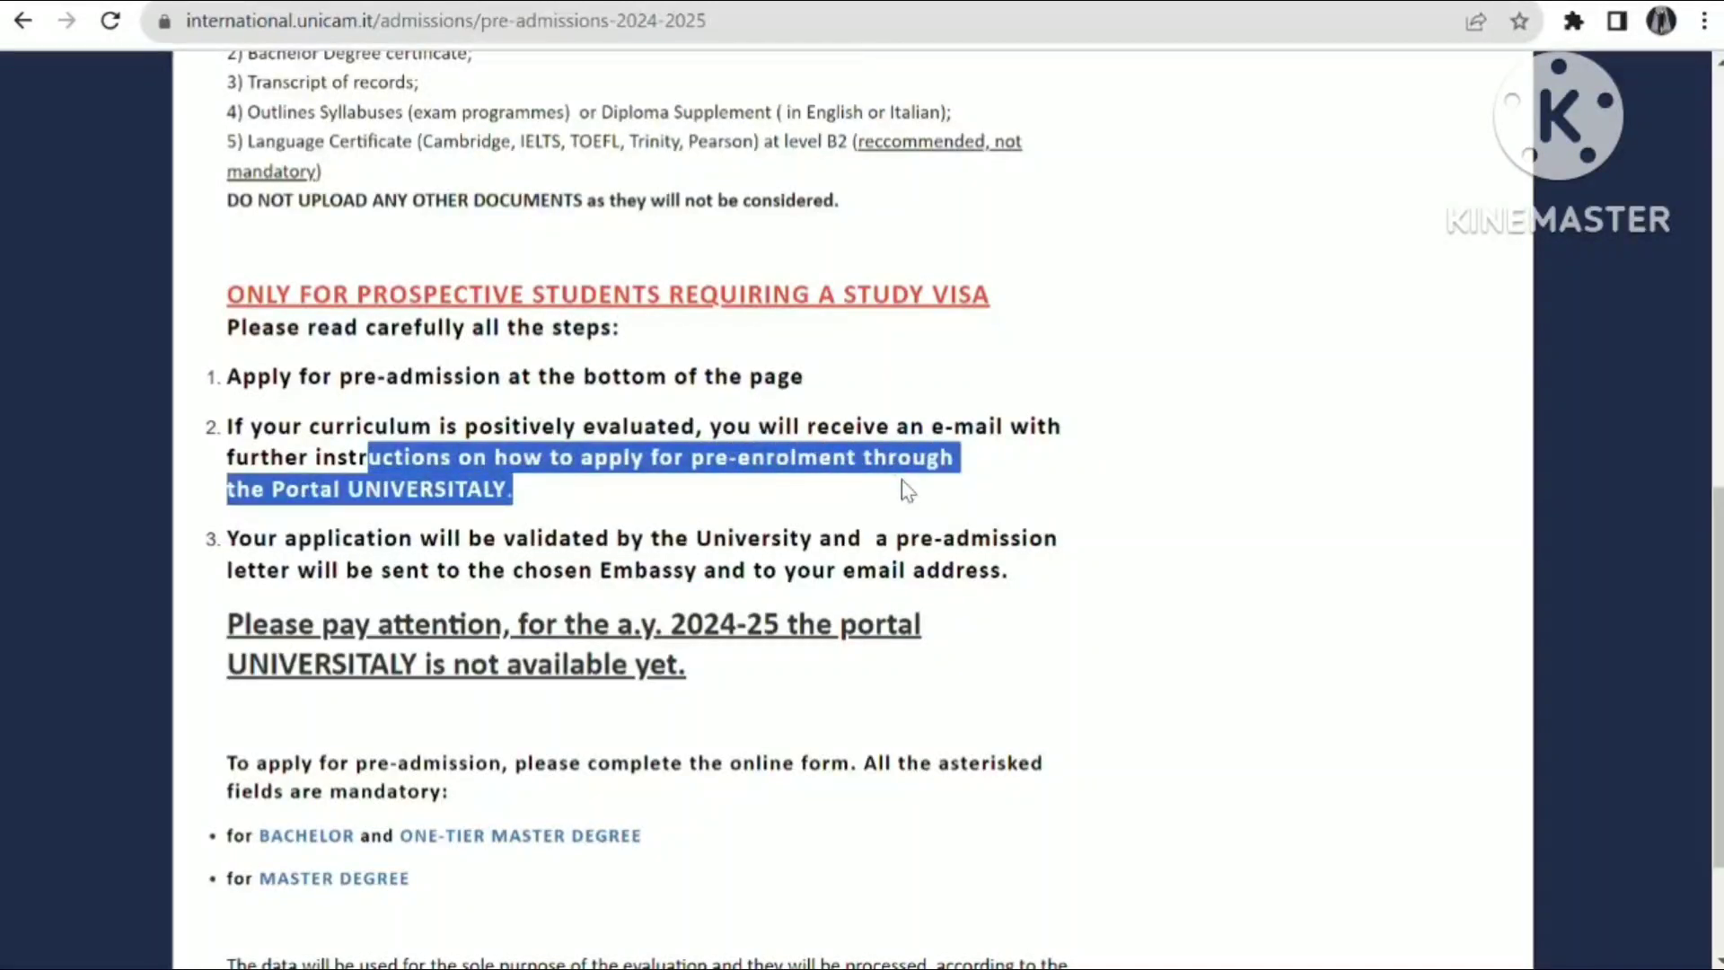
left_click(907, 489)
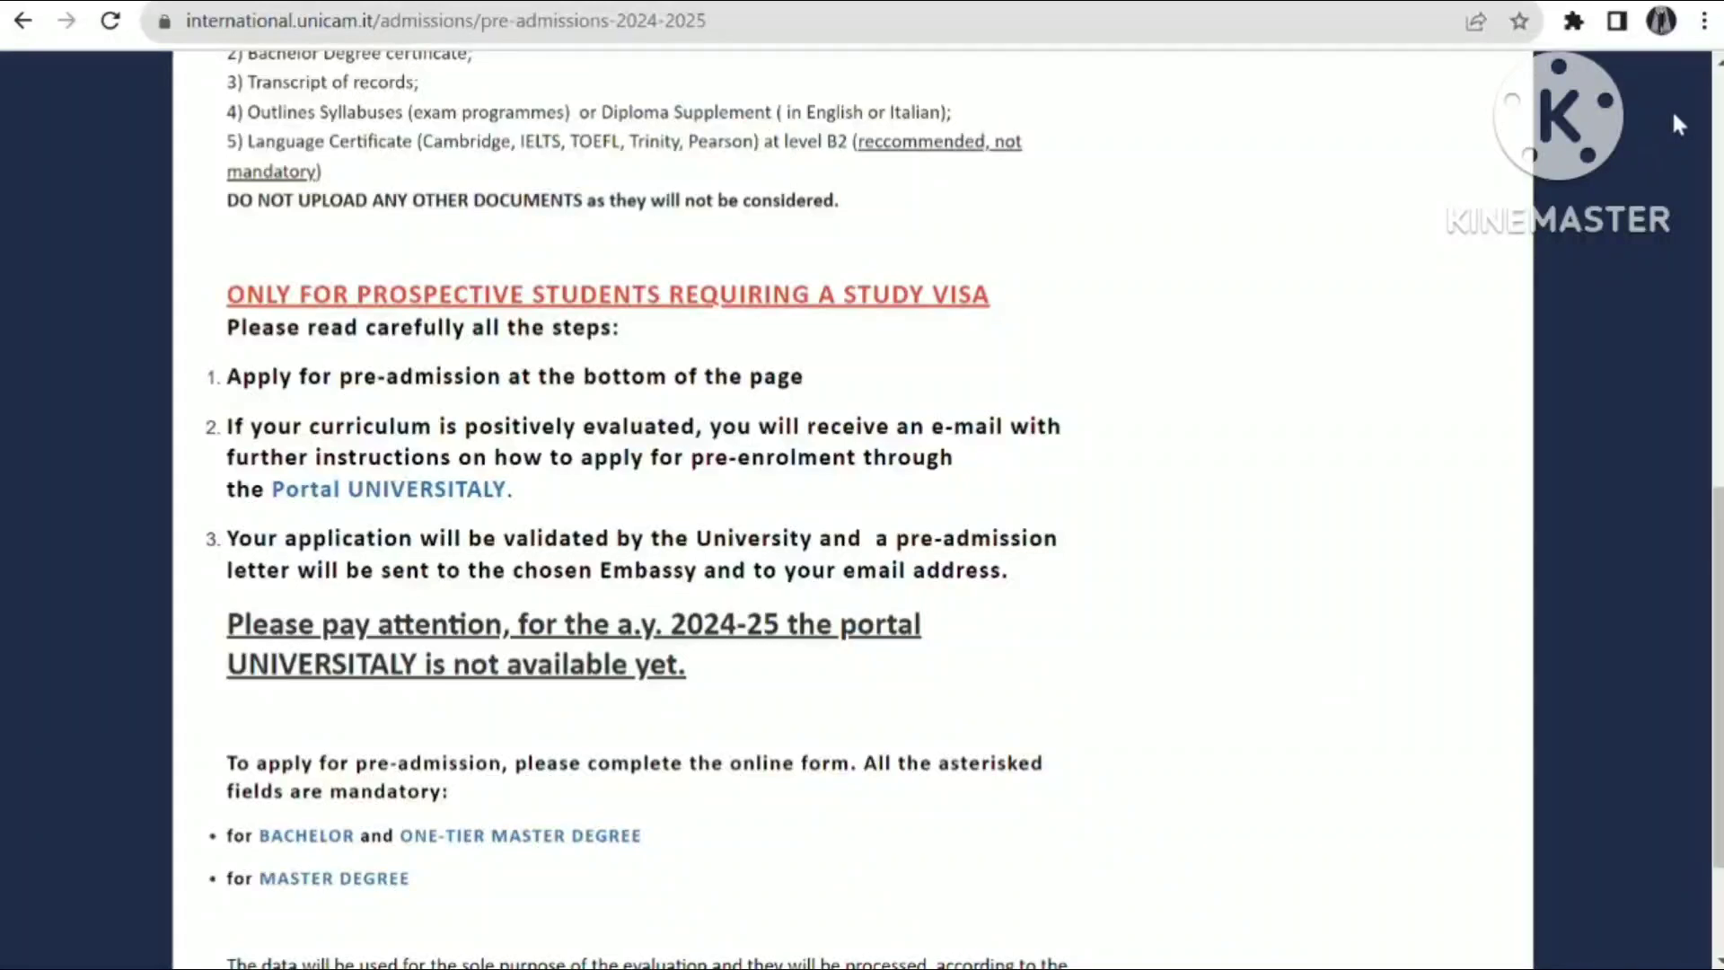
scroll(897, 762, "up", 12)
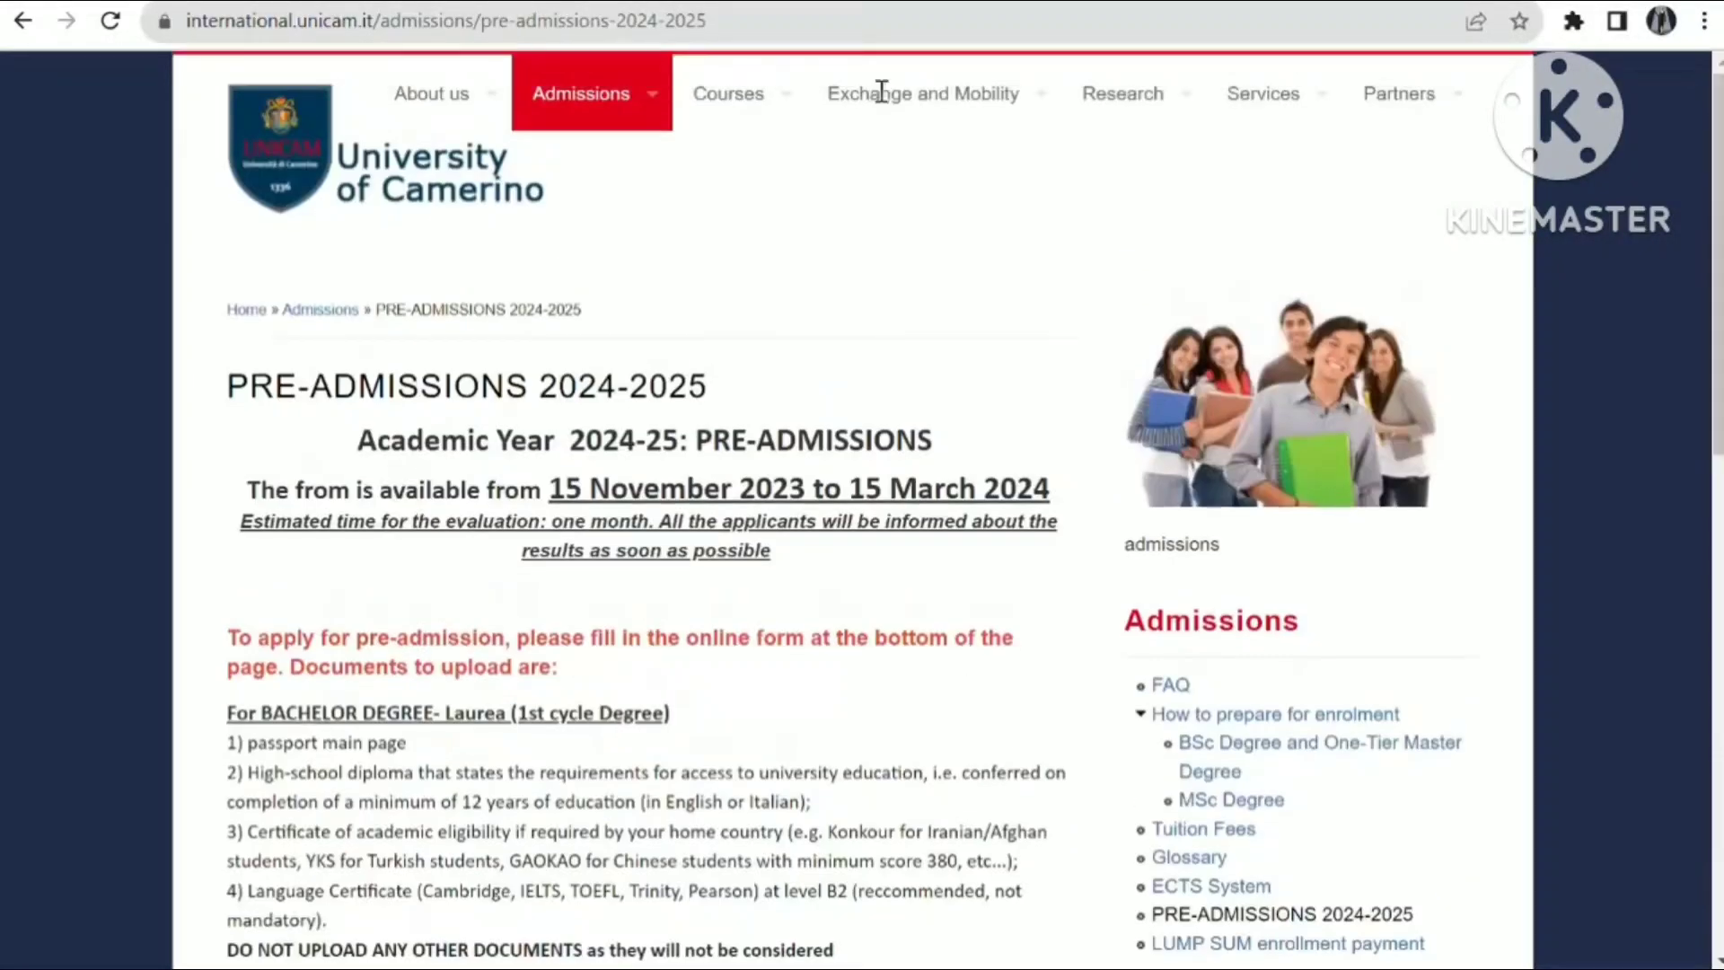
- Open the Undergraduate and Master course lists in new browser tabs
mouse_move(751, 73)
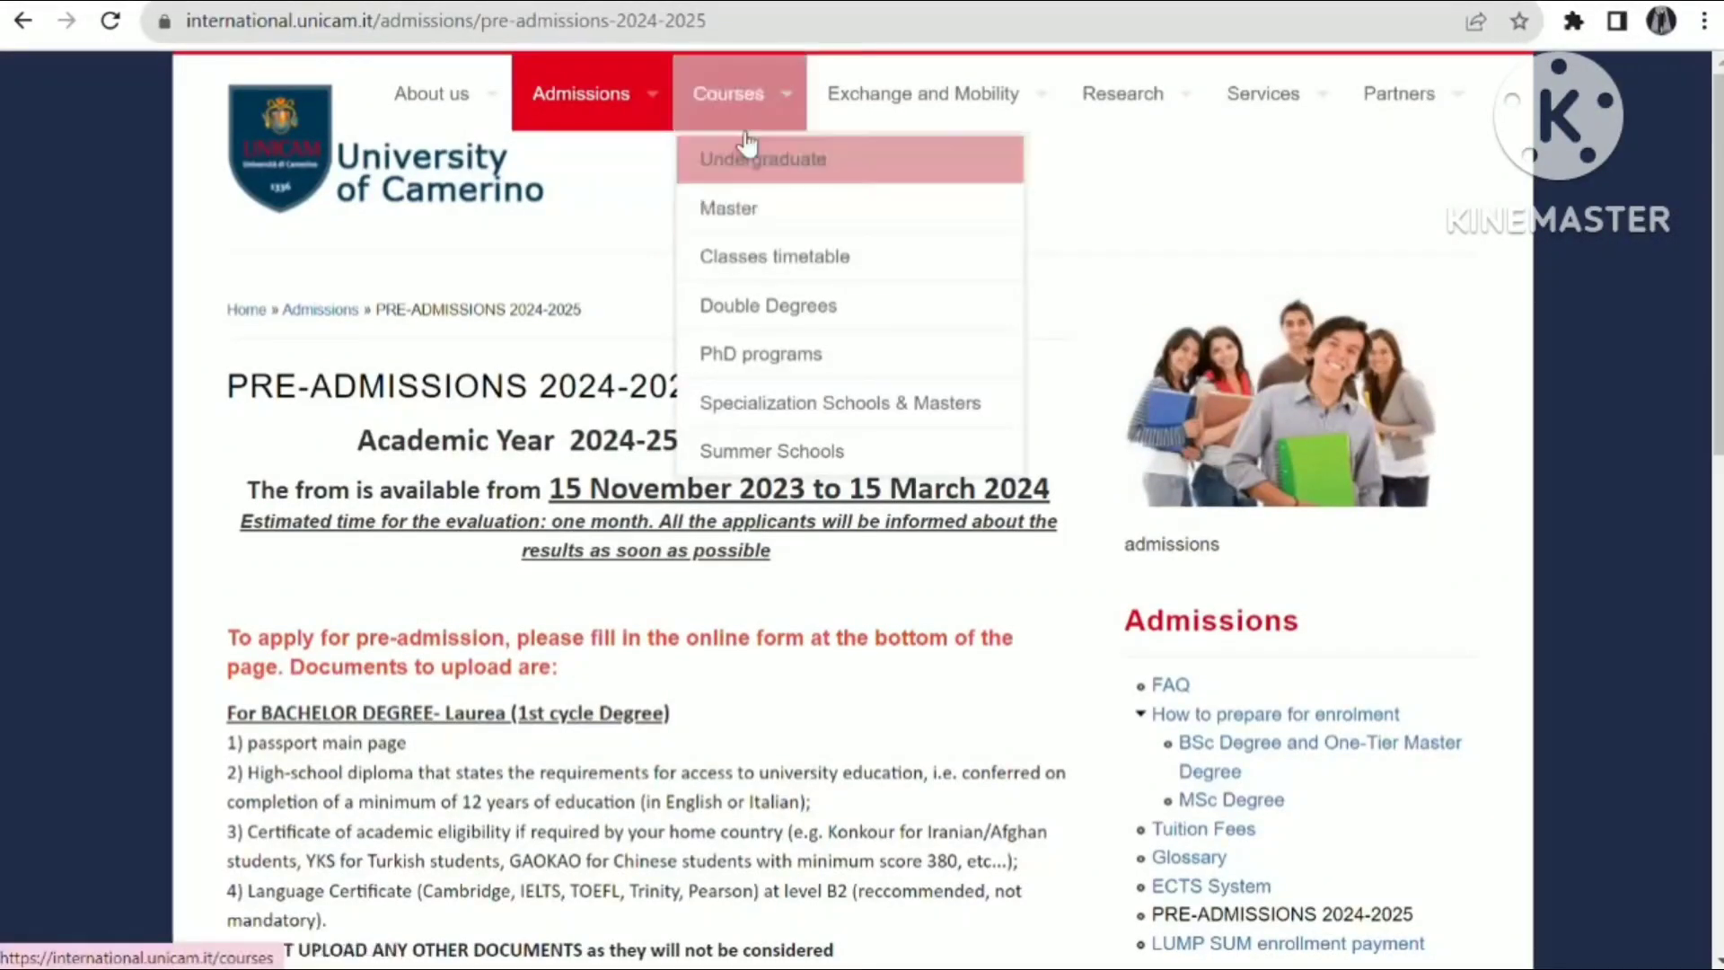
right_click(793, 175)
key("Escape")
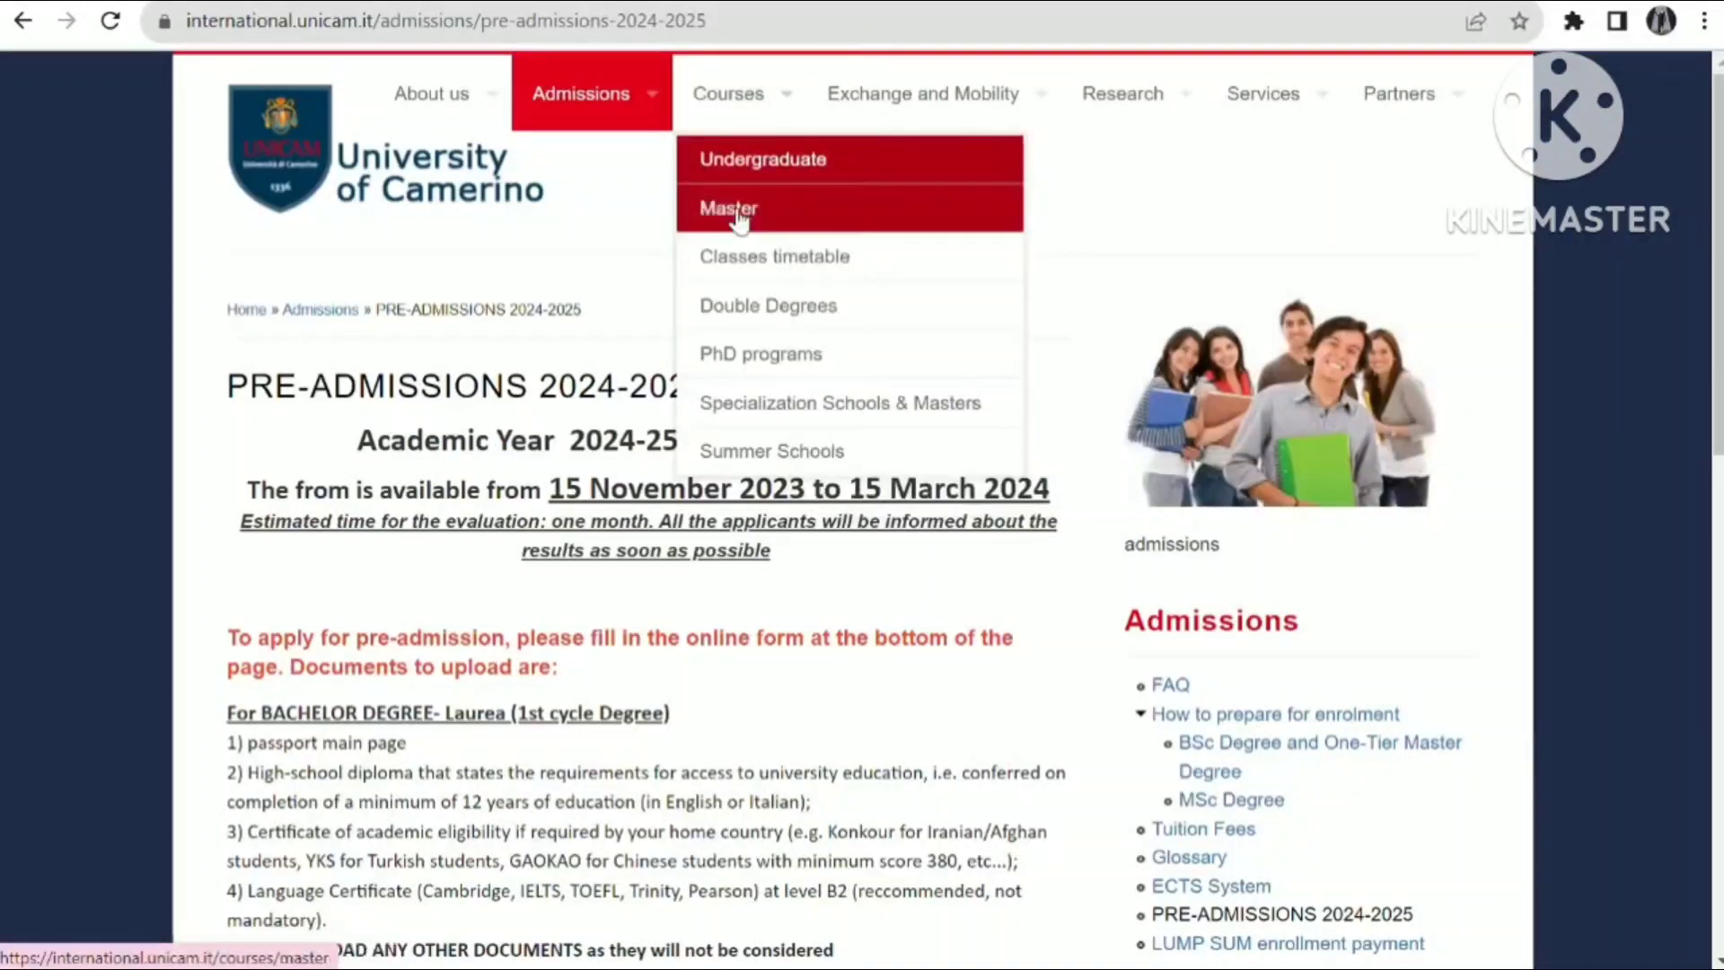
right_click(738, 215)
left_click(763, 225)
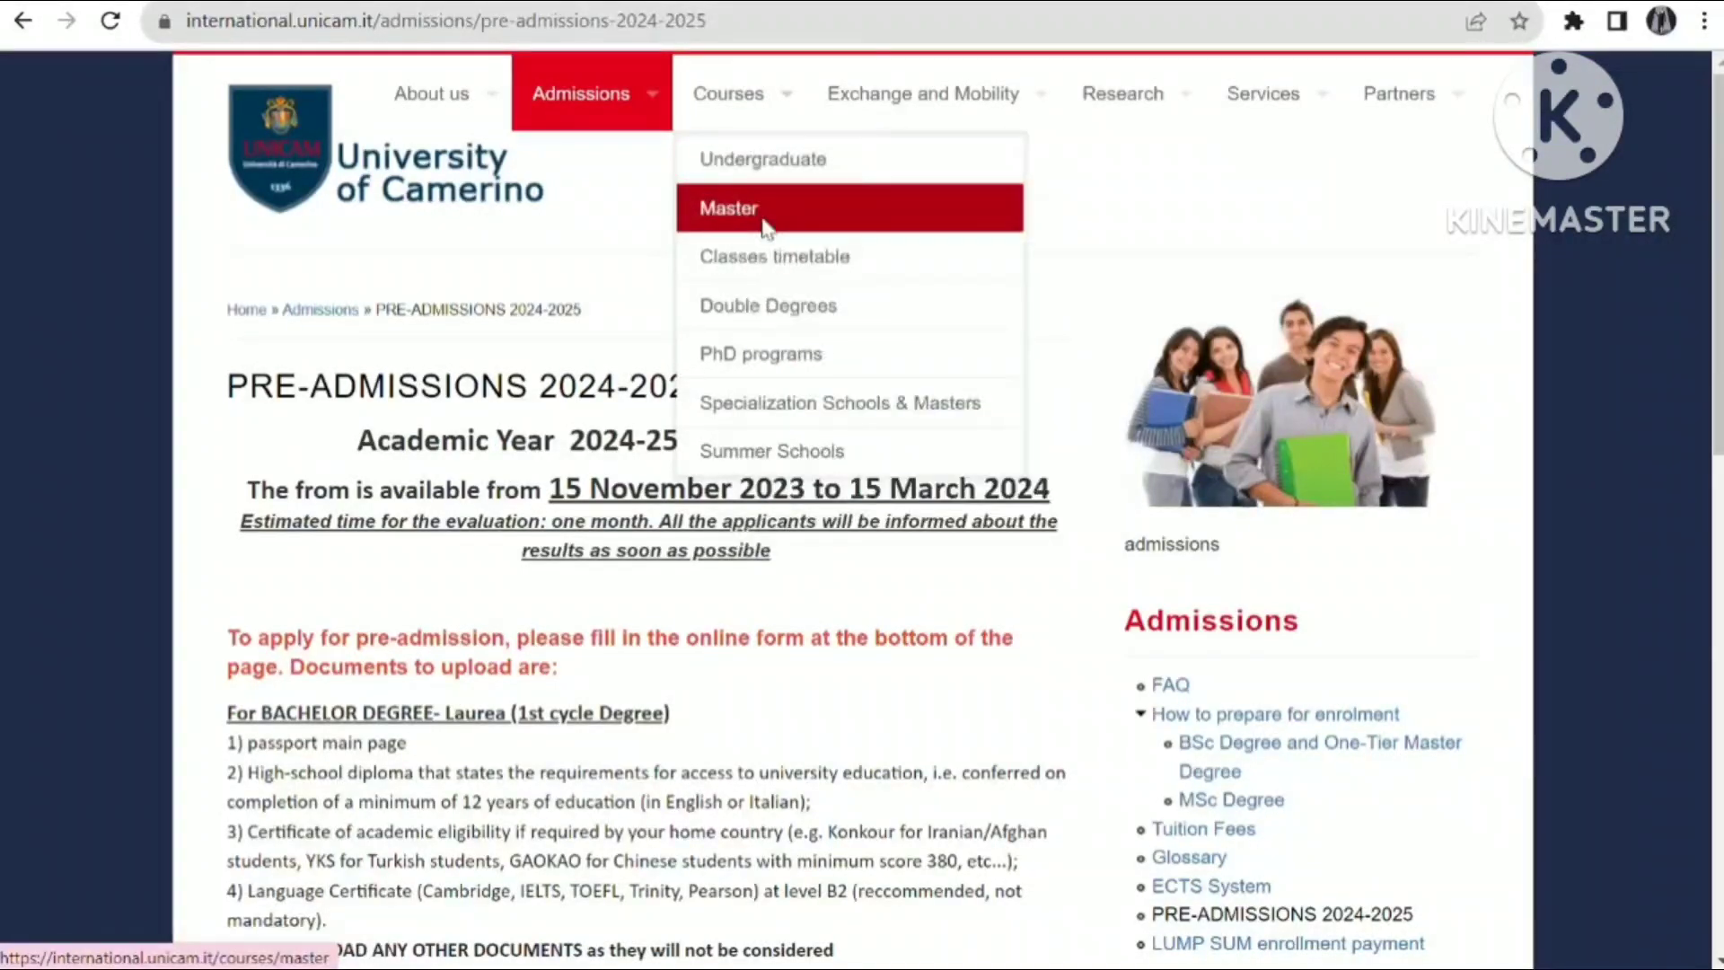
- Browse the Undergraduate and Master course lists, then go back to the Pre-Admissions page
left_click(1105, 1)
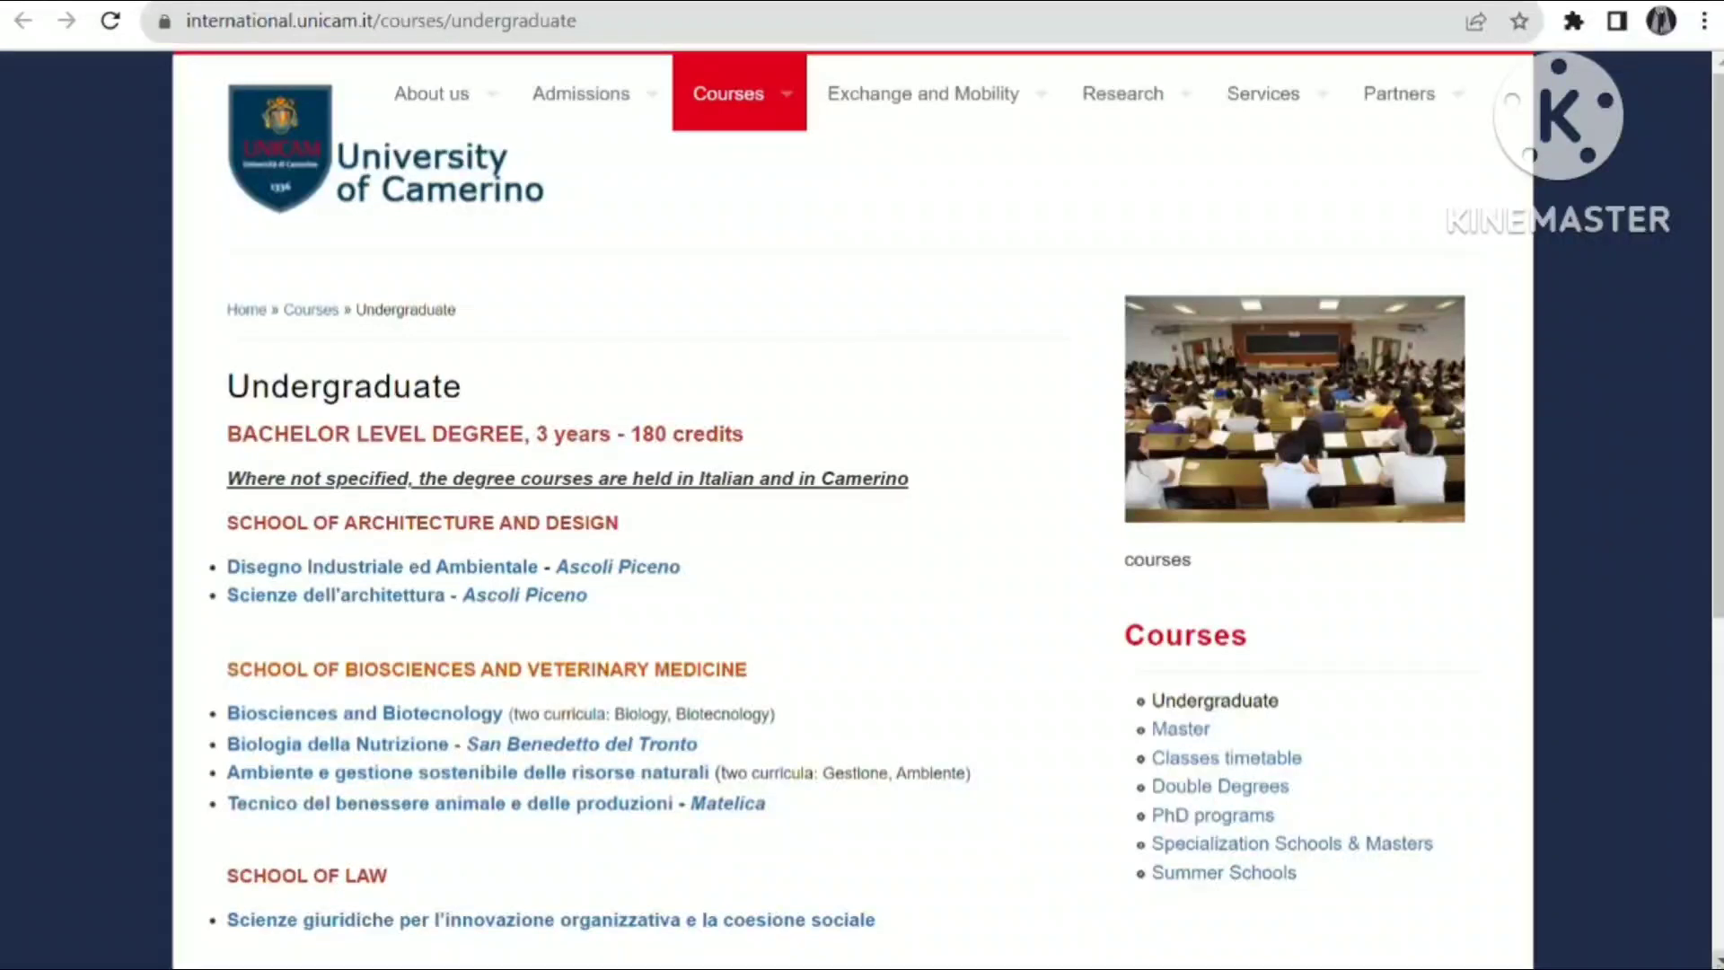
scroll(853, 503, "down", 6)
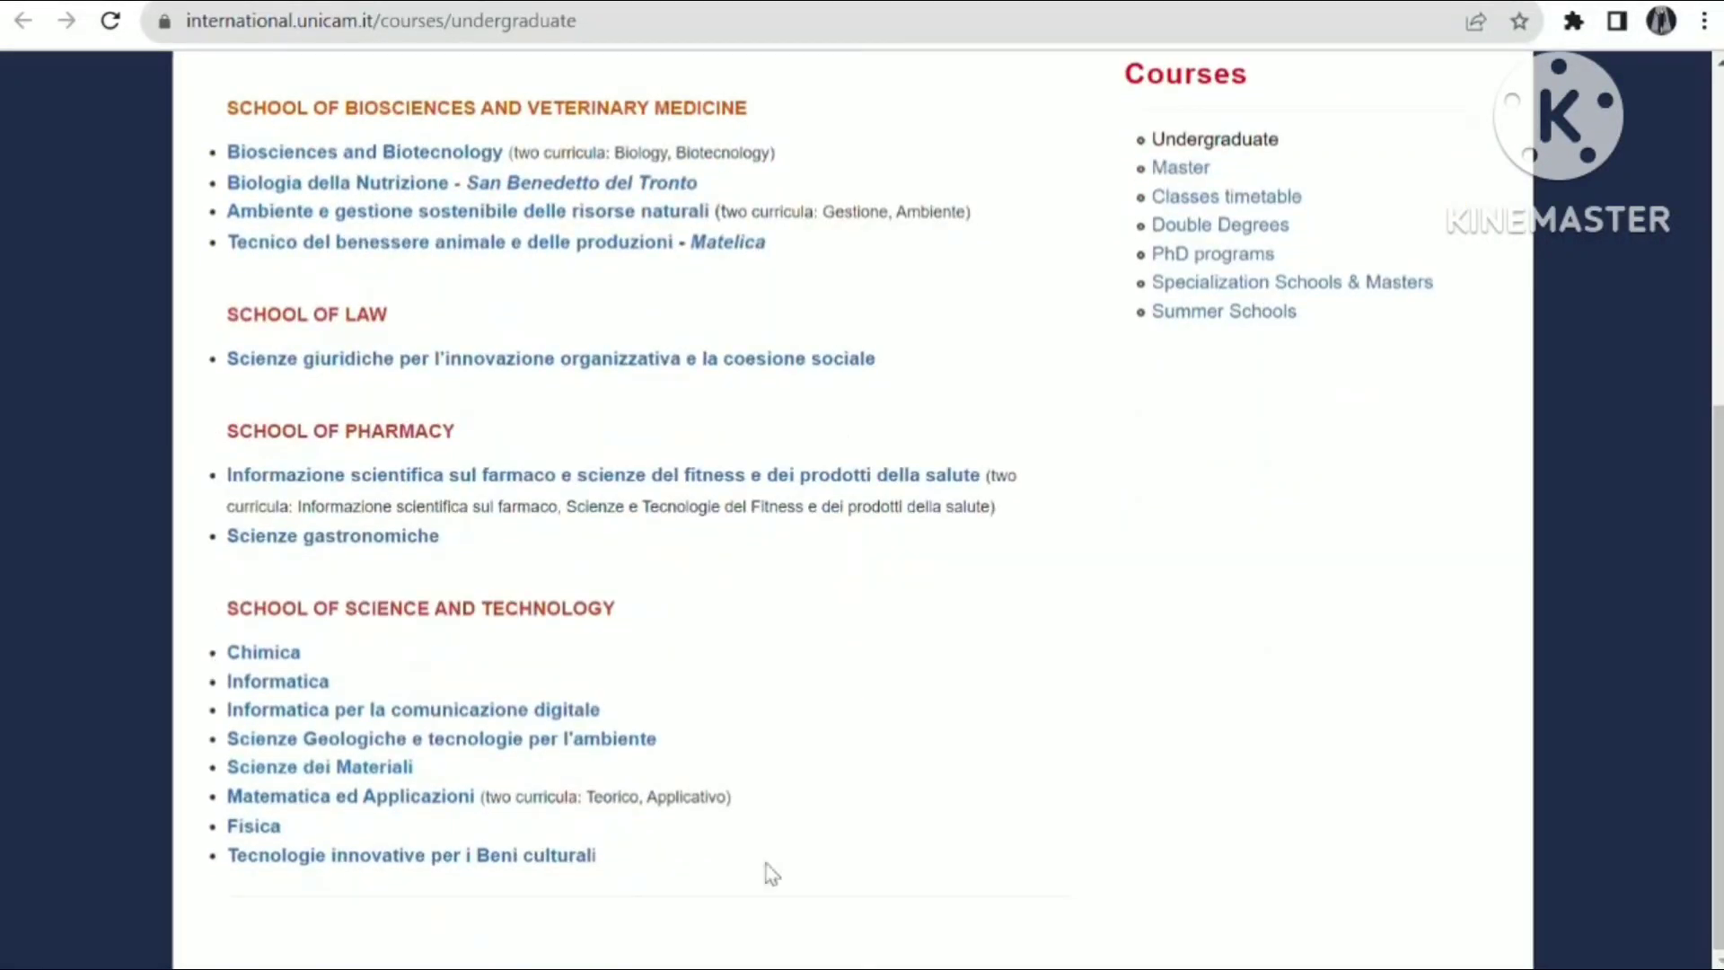
left_click(1180, 167)
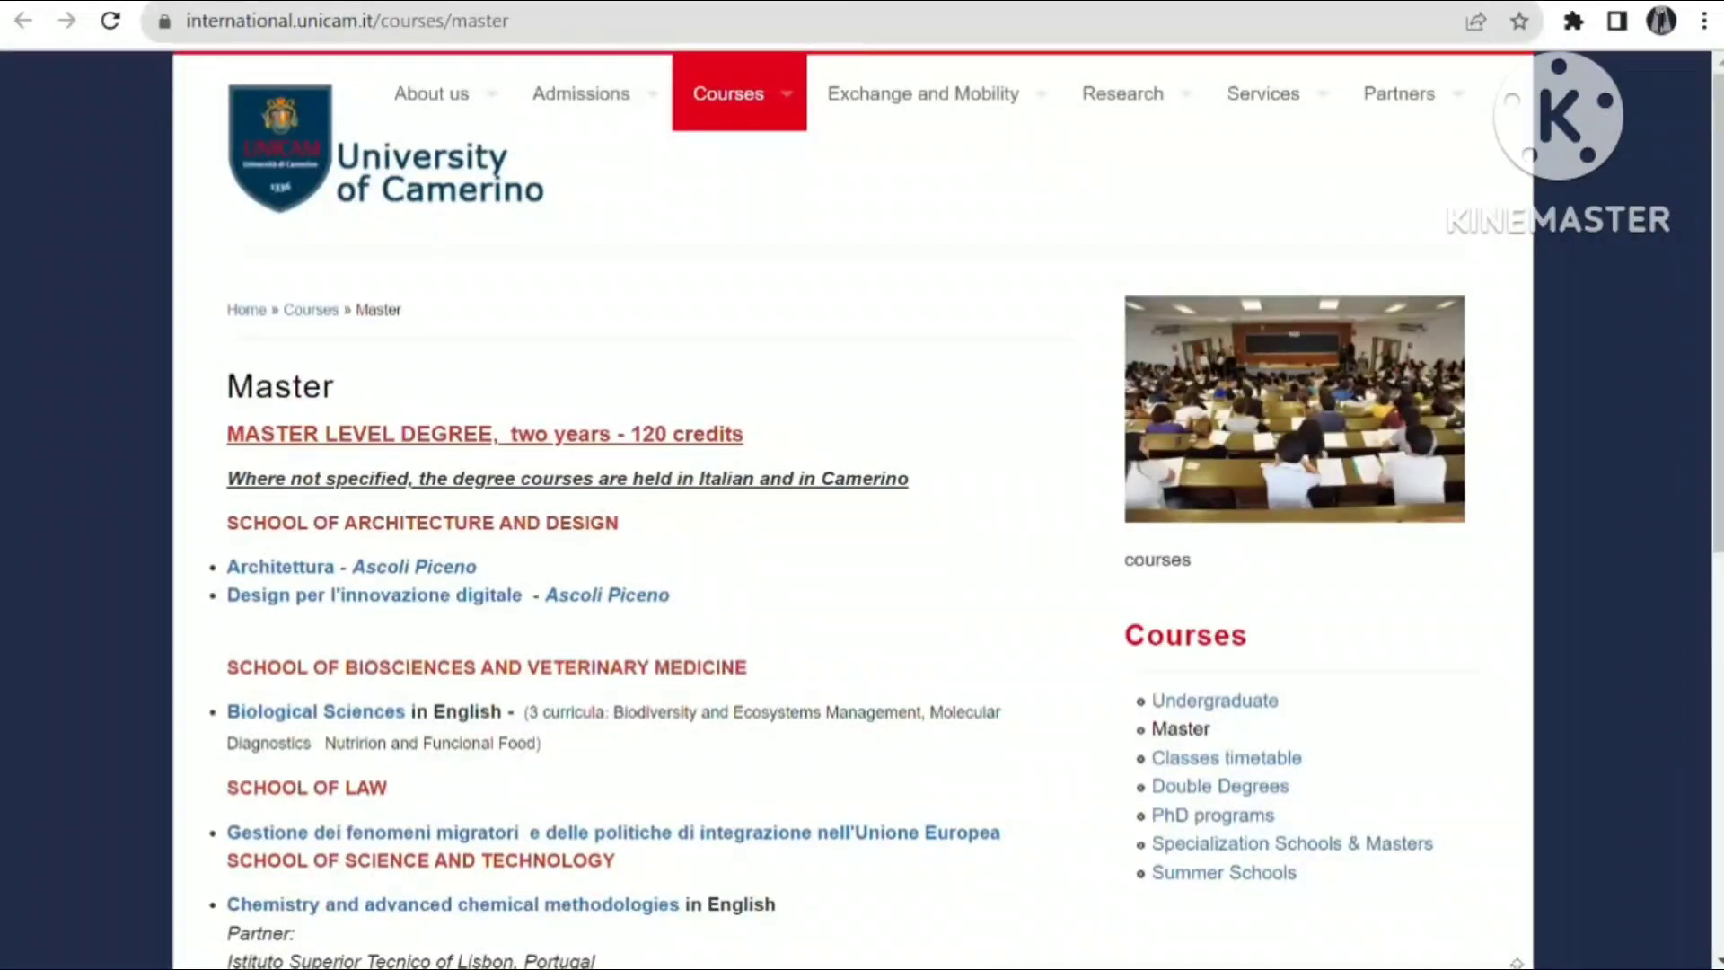
scroll(853, 503, "down", 7)
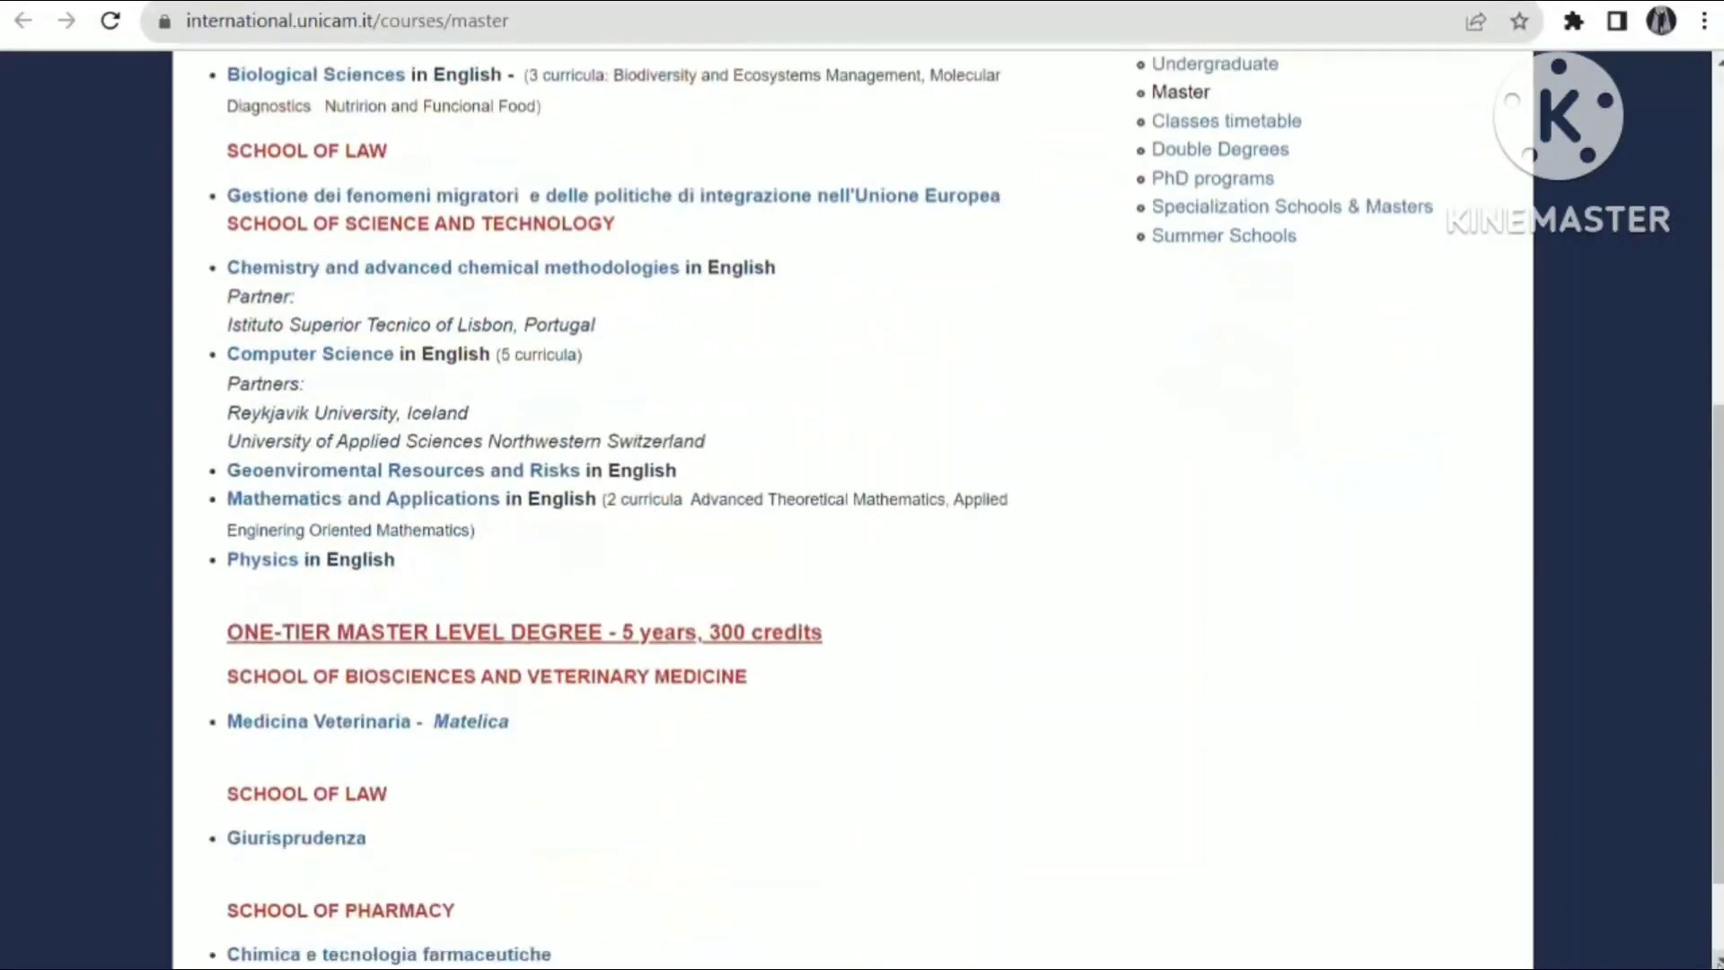
left_click(1718, 960)
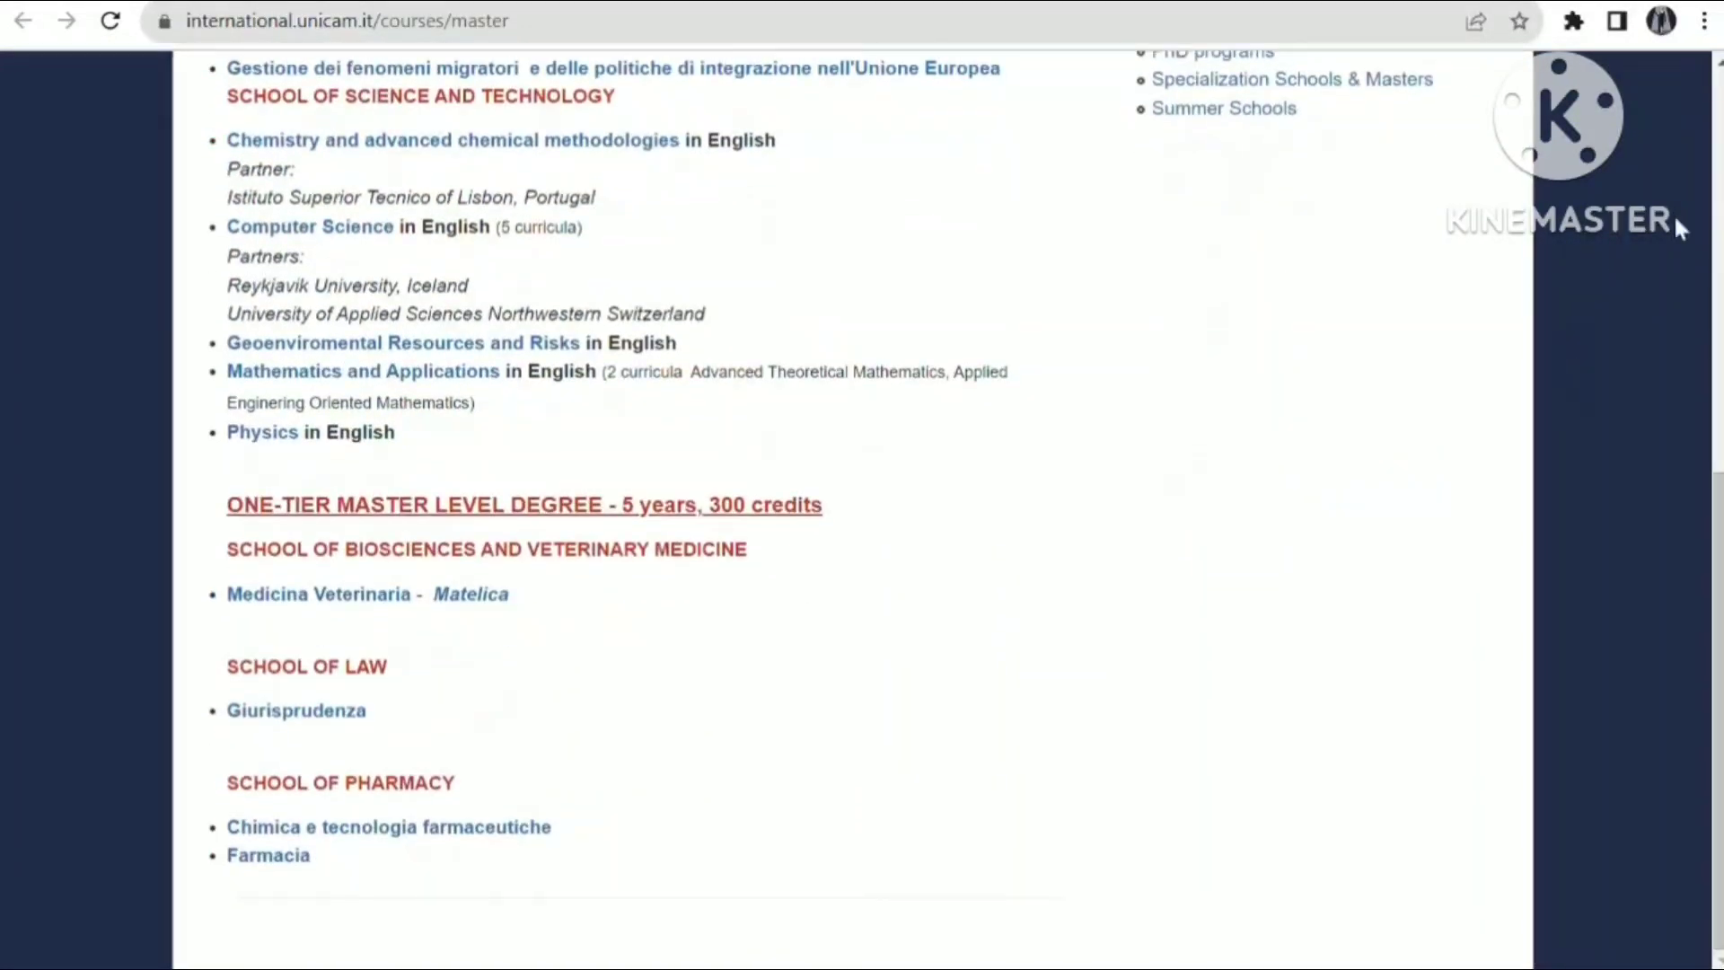
left_click_drag(1718, 718, 1718, 309)
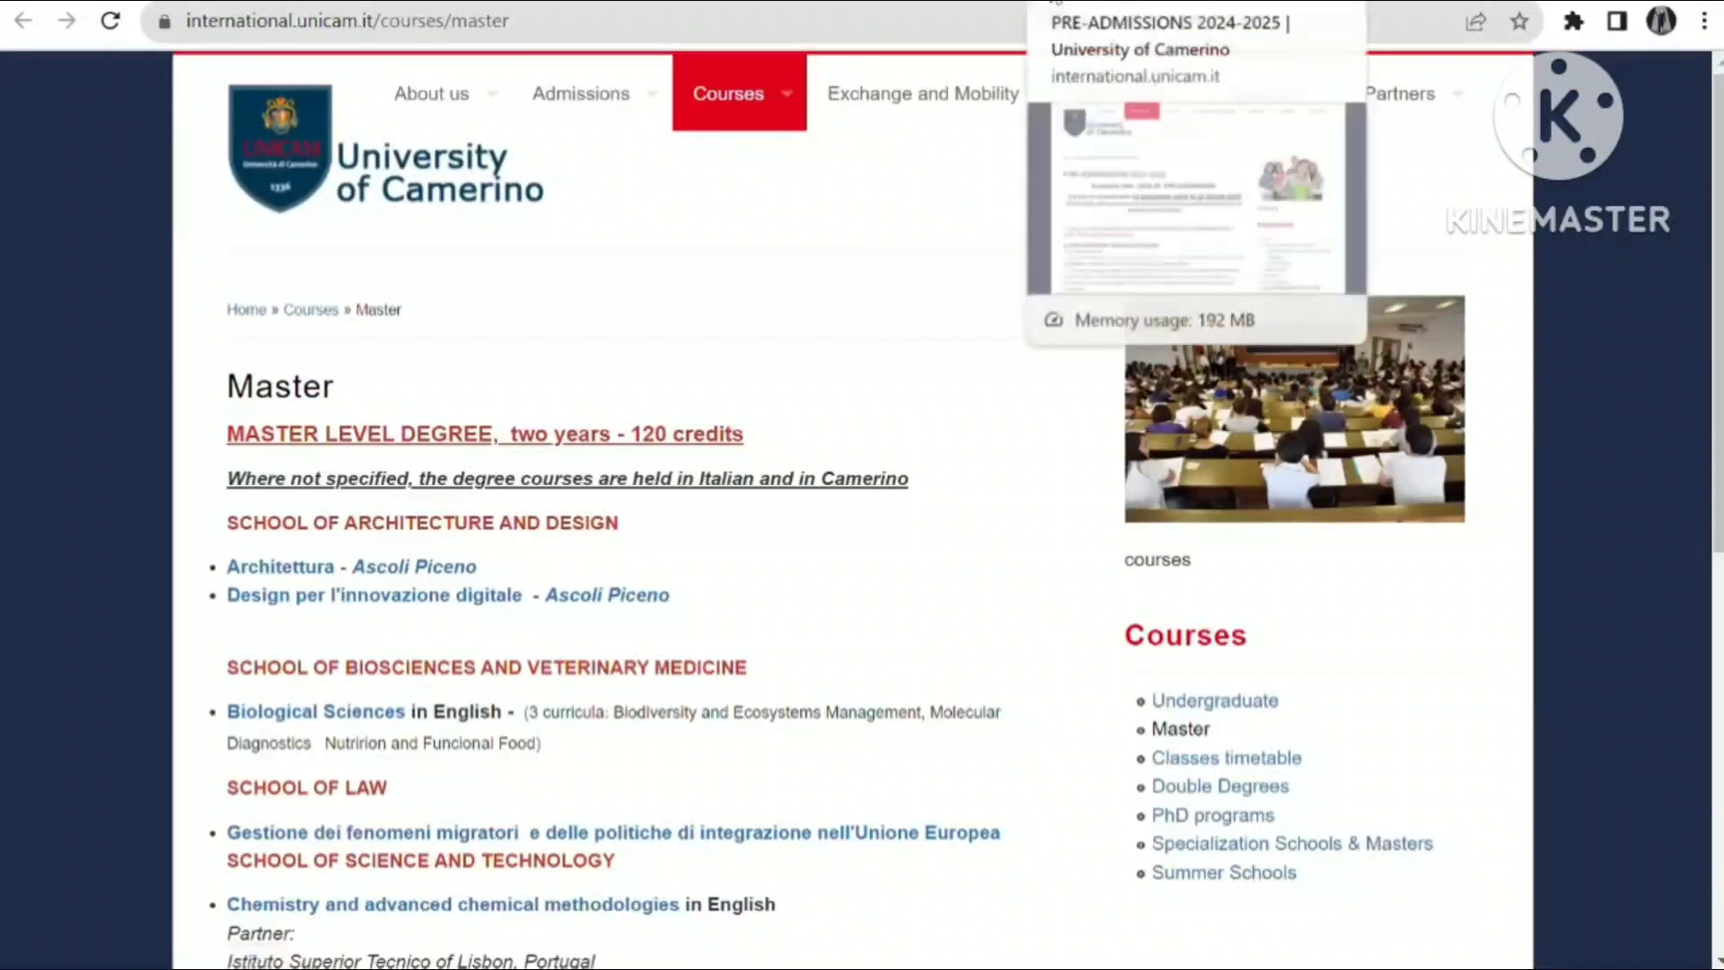
left_click(1074, 6)
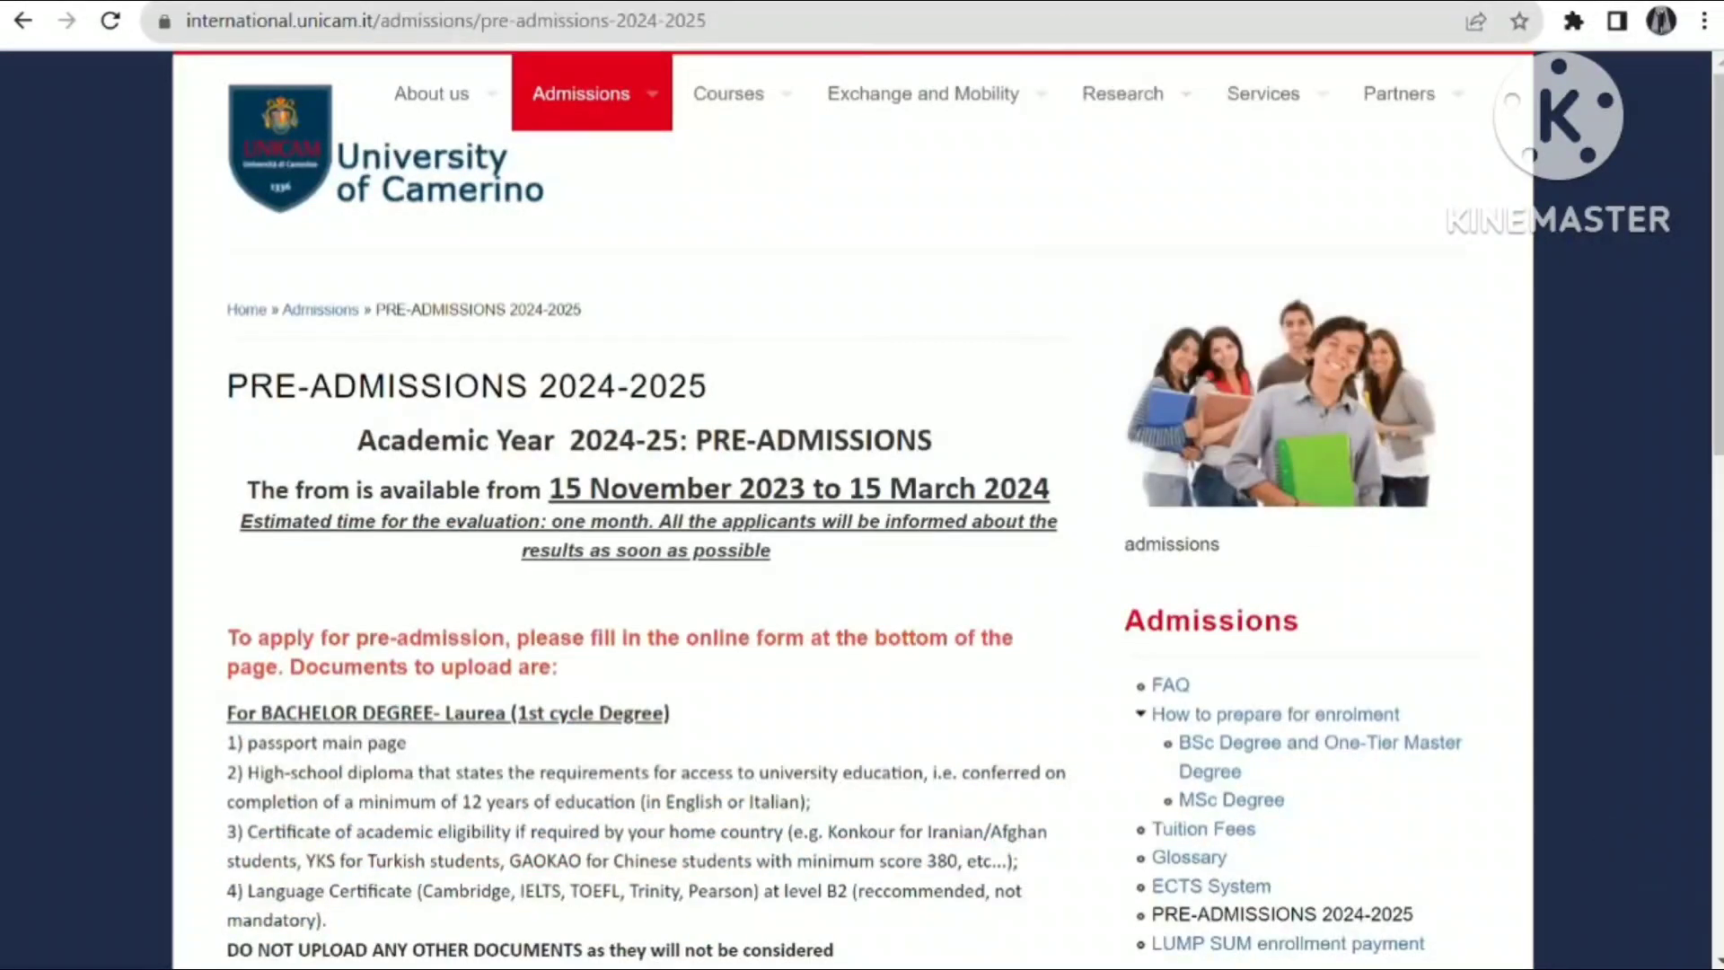
- Look over the Bachelor pre-admission form, go back, and choose the MASTER DEGREE link
left_click(1719, 939)
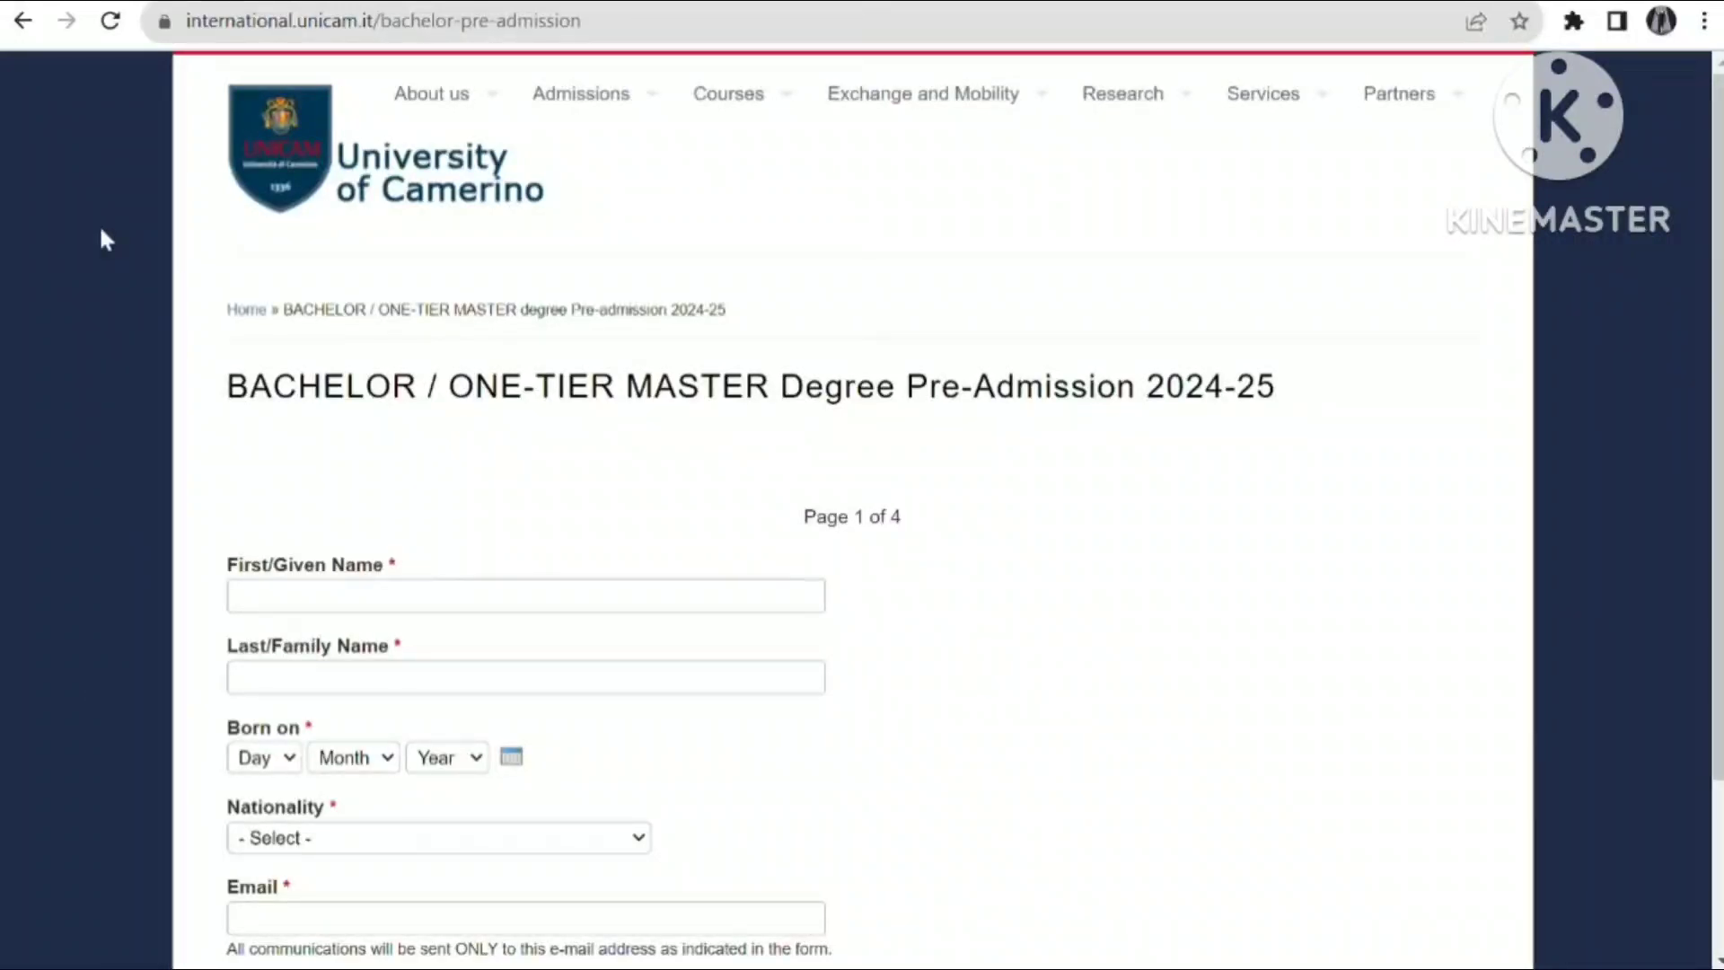
left_click(22, 22)
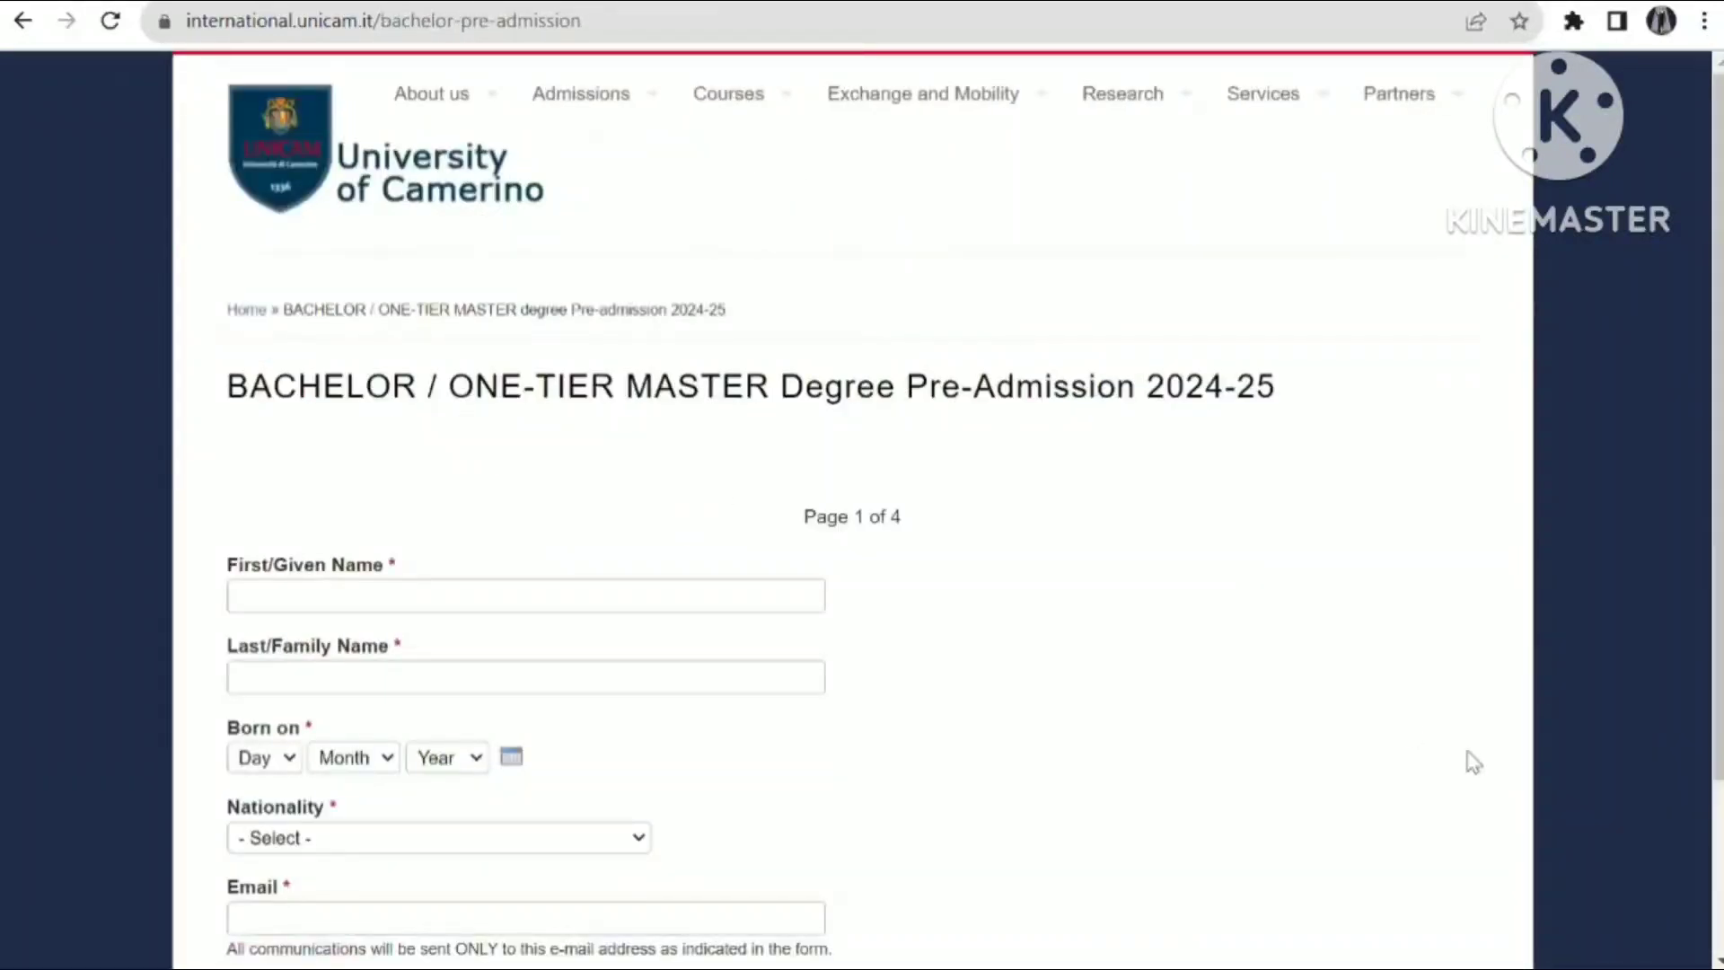
scroll(1718, 950, "down", 3)
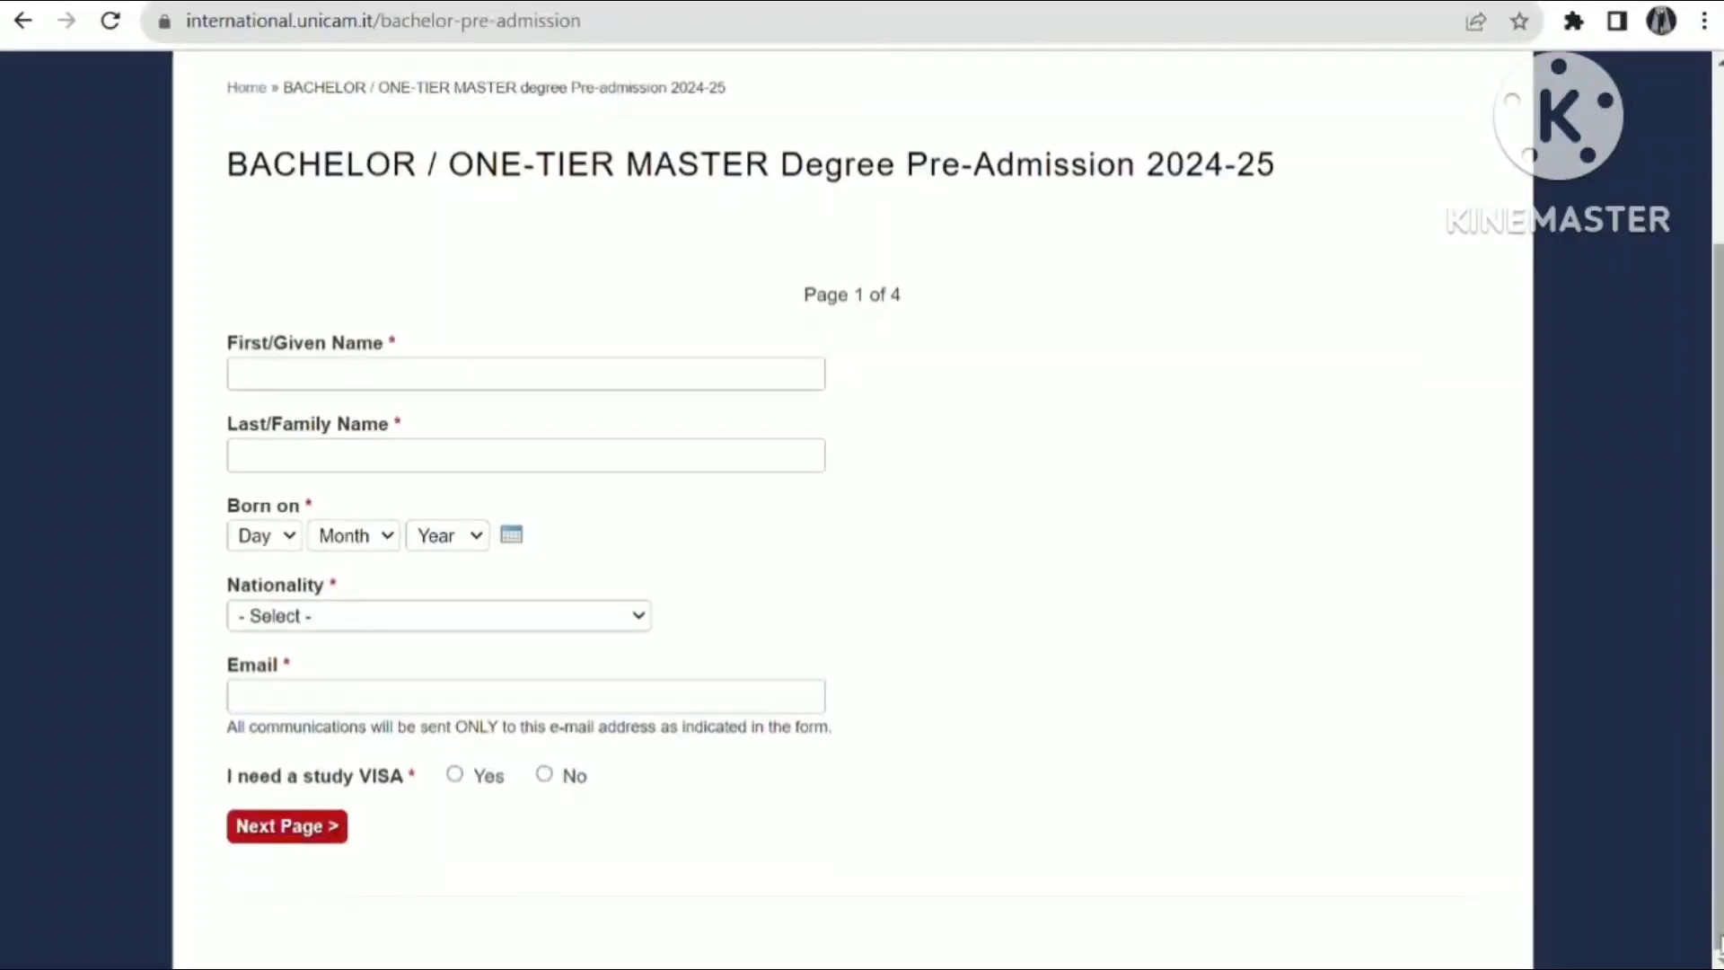
scroll(1720, 98, "up", 3)
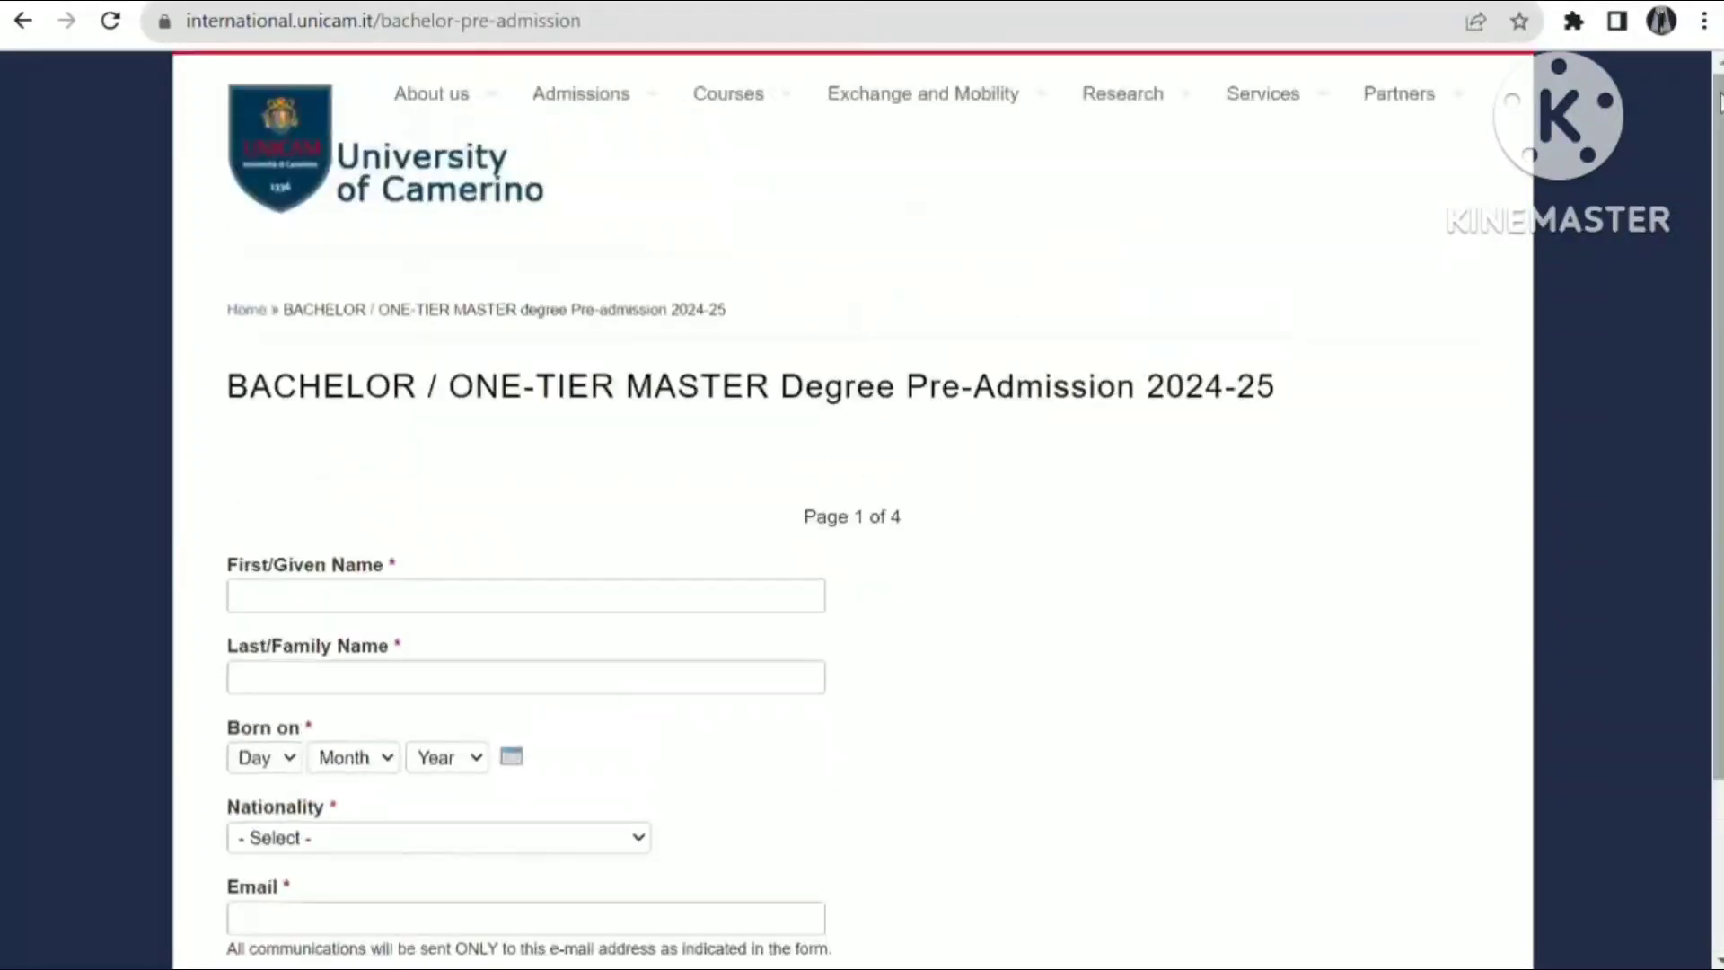
left_click(23, 21)
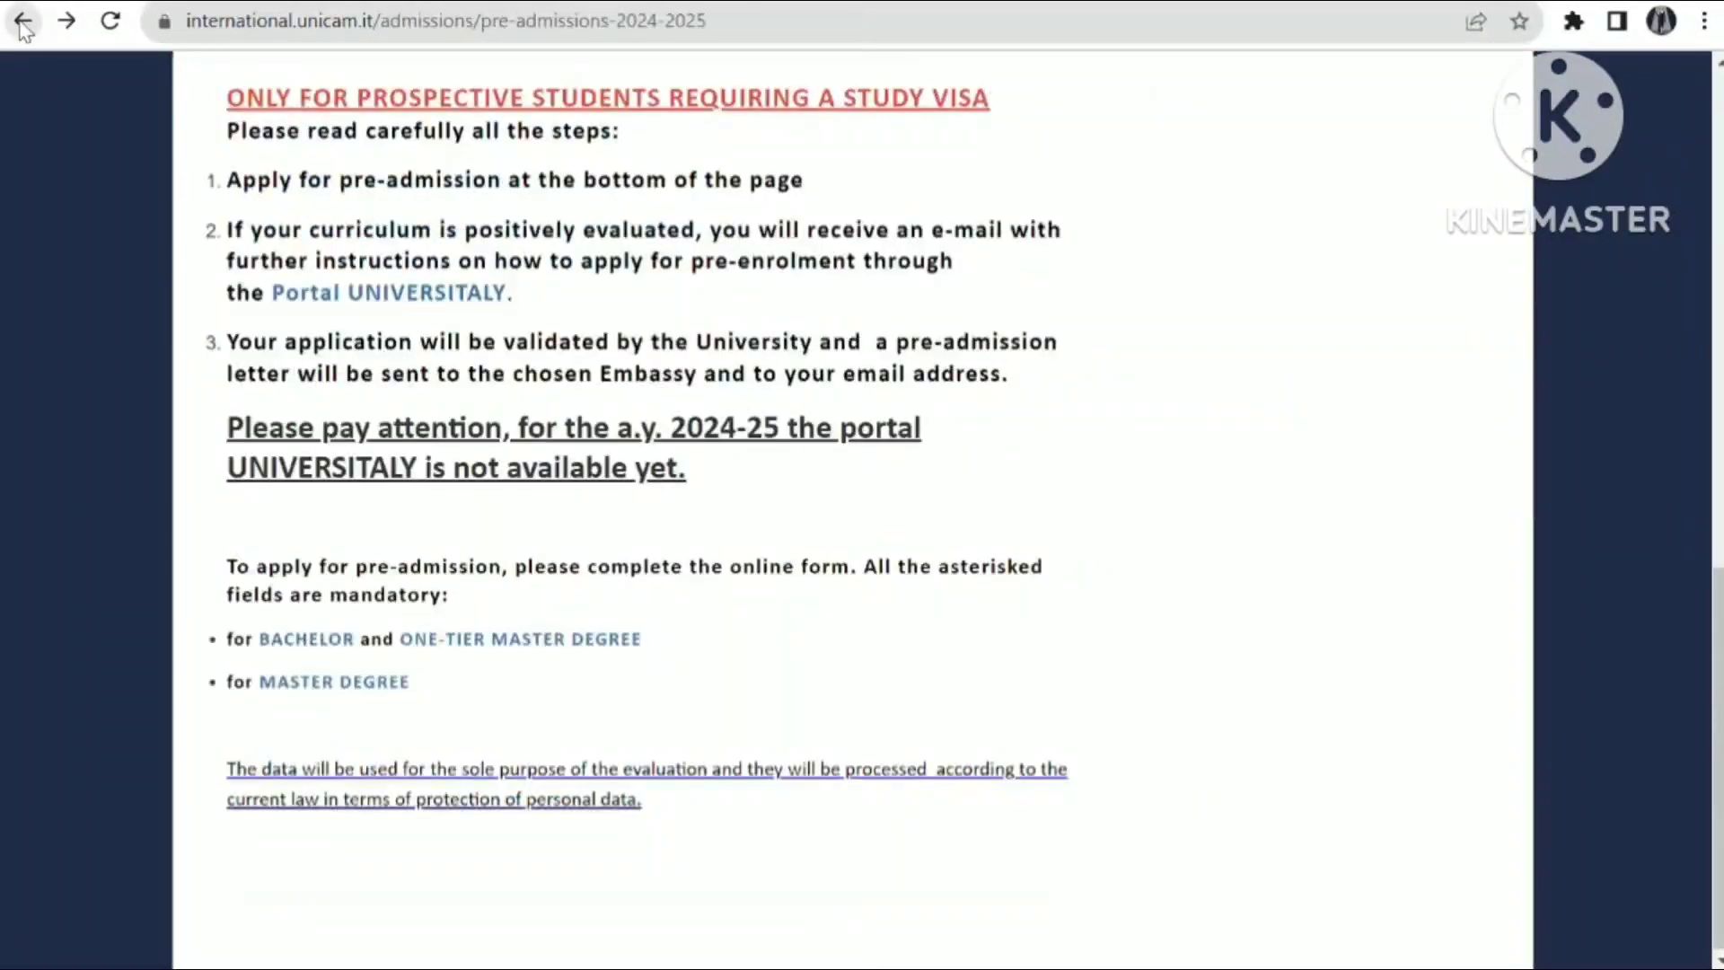
left_click(337, 690)
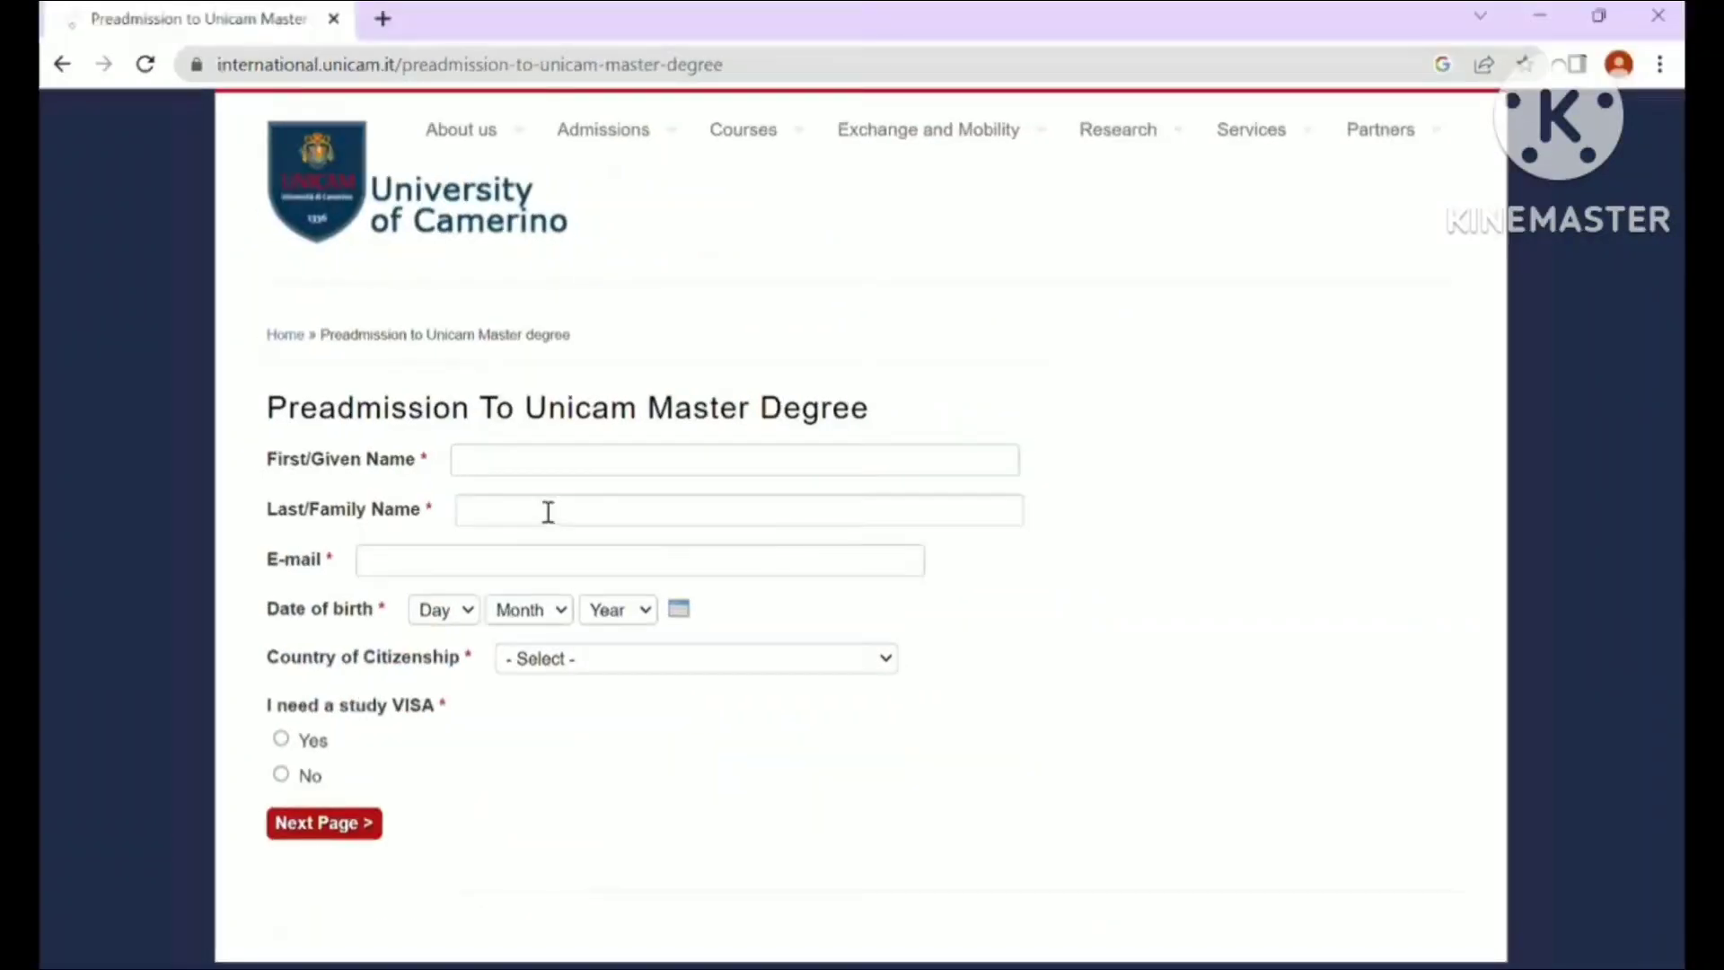
- Fill in the applicant's first name, last name and e-mail address
left_click(537, 459)
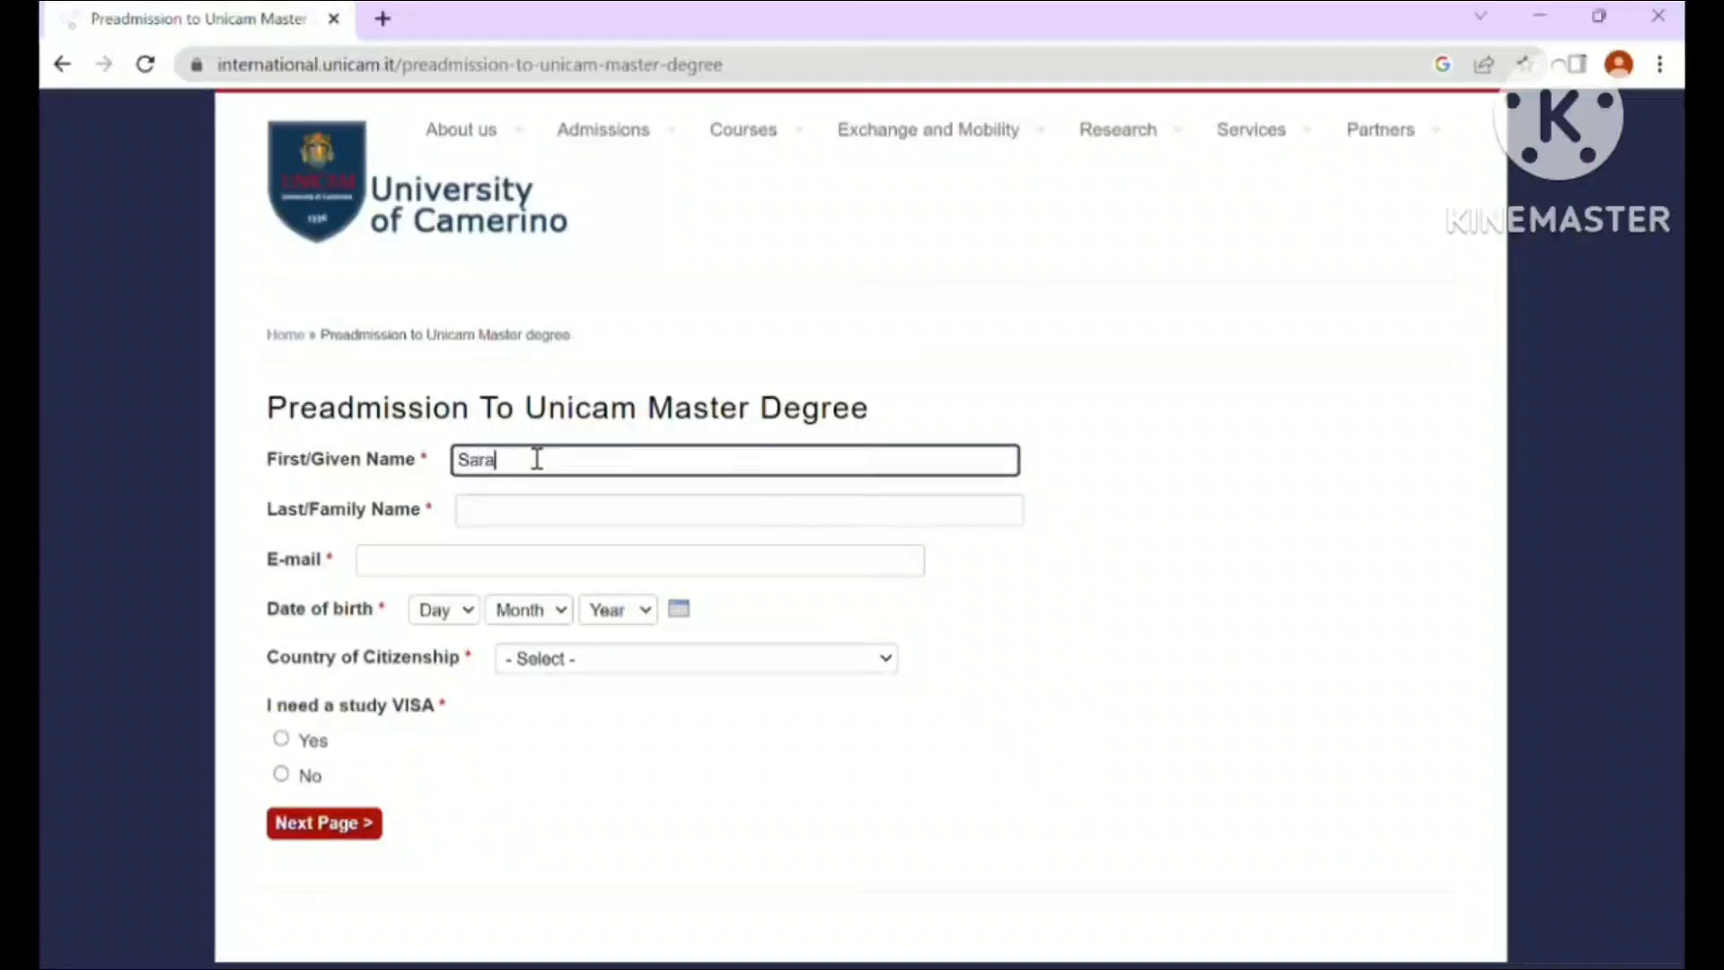
left_click(539, 511)
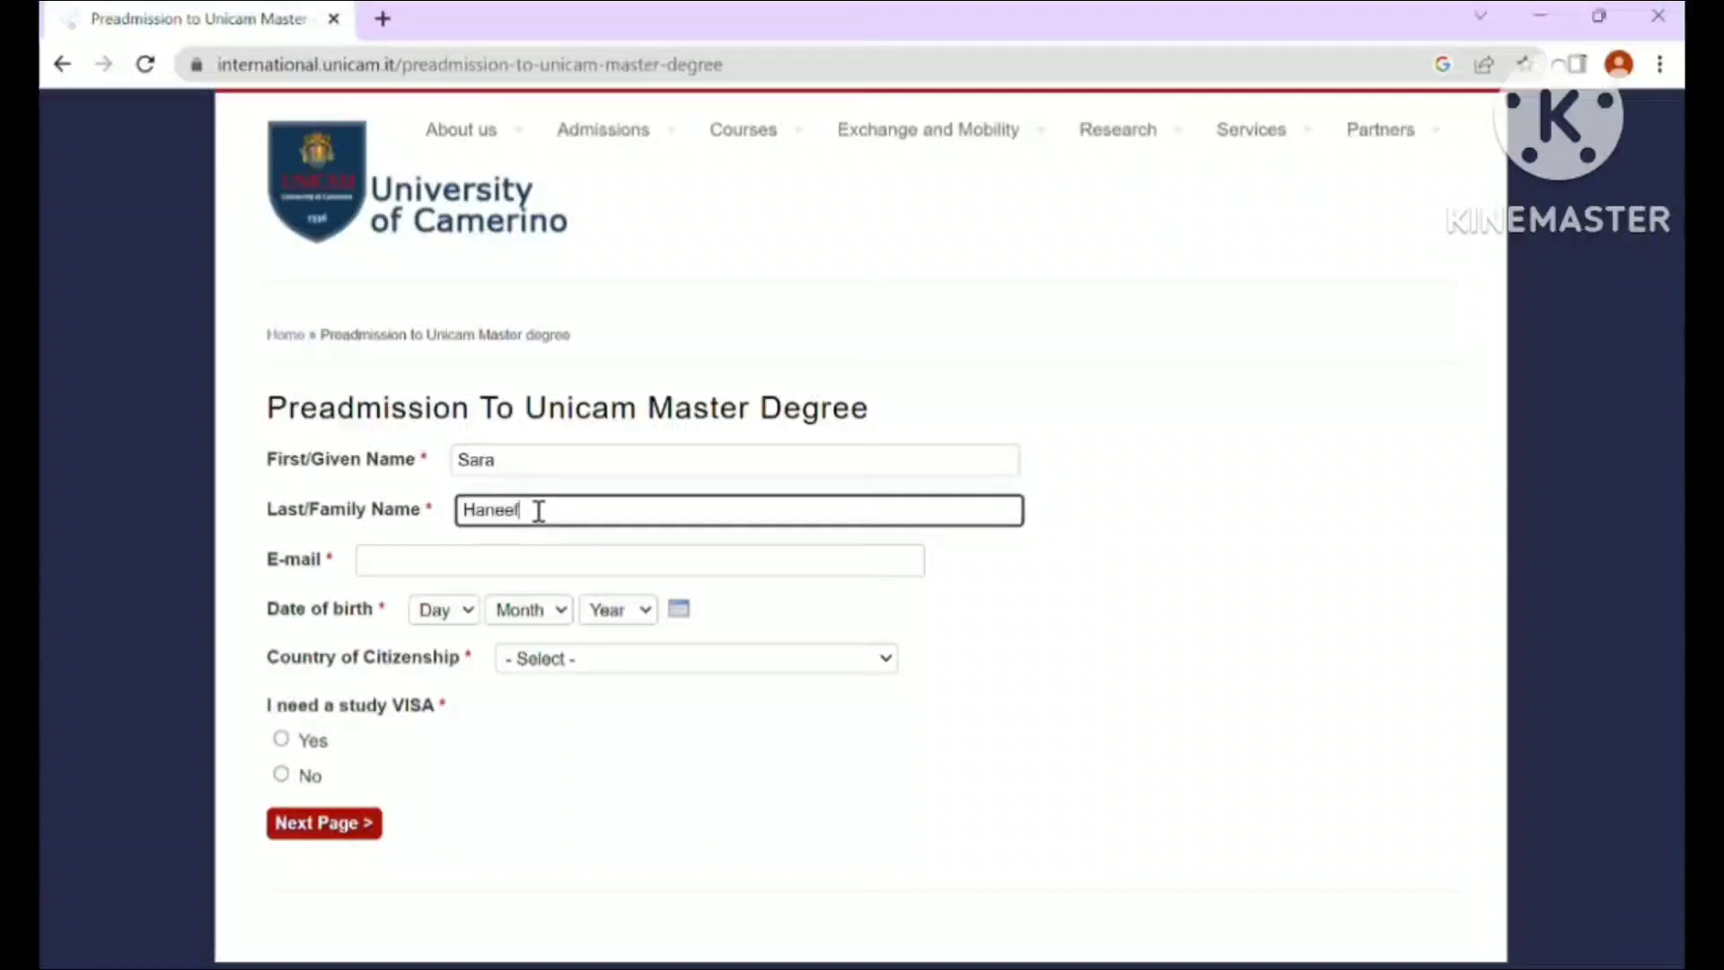
left_click(487, 562)
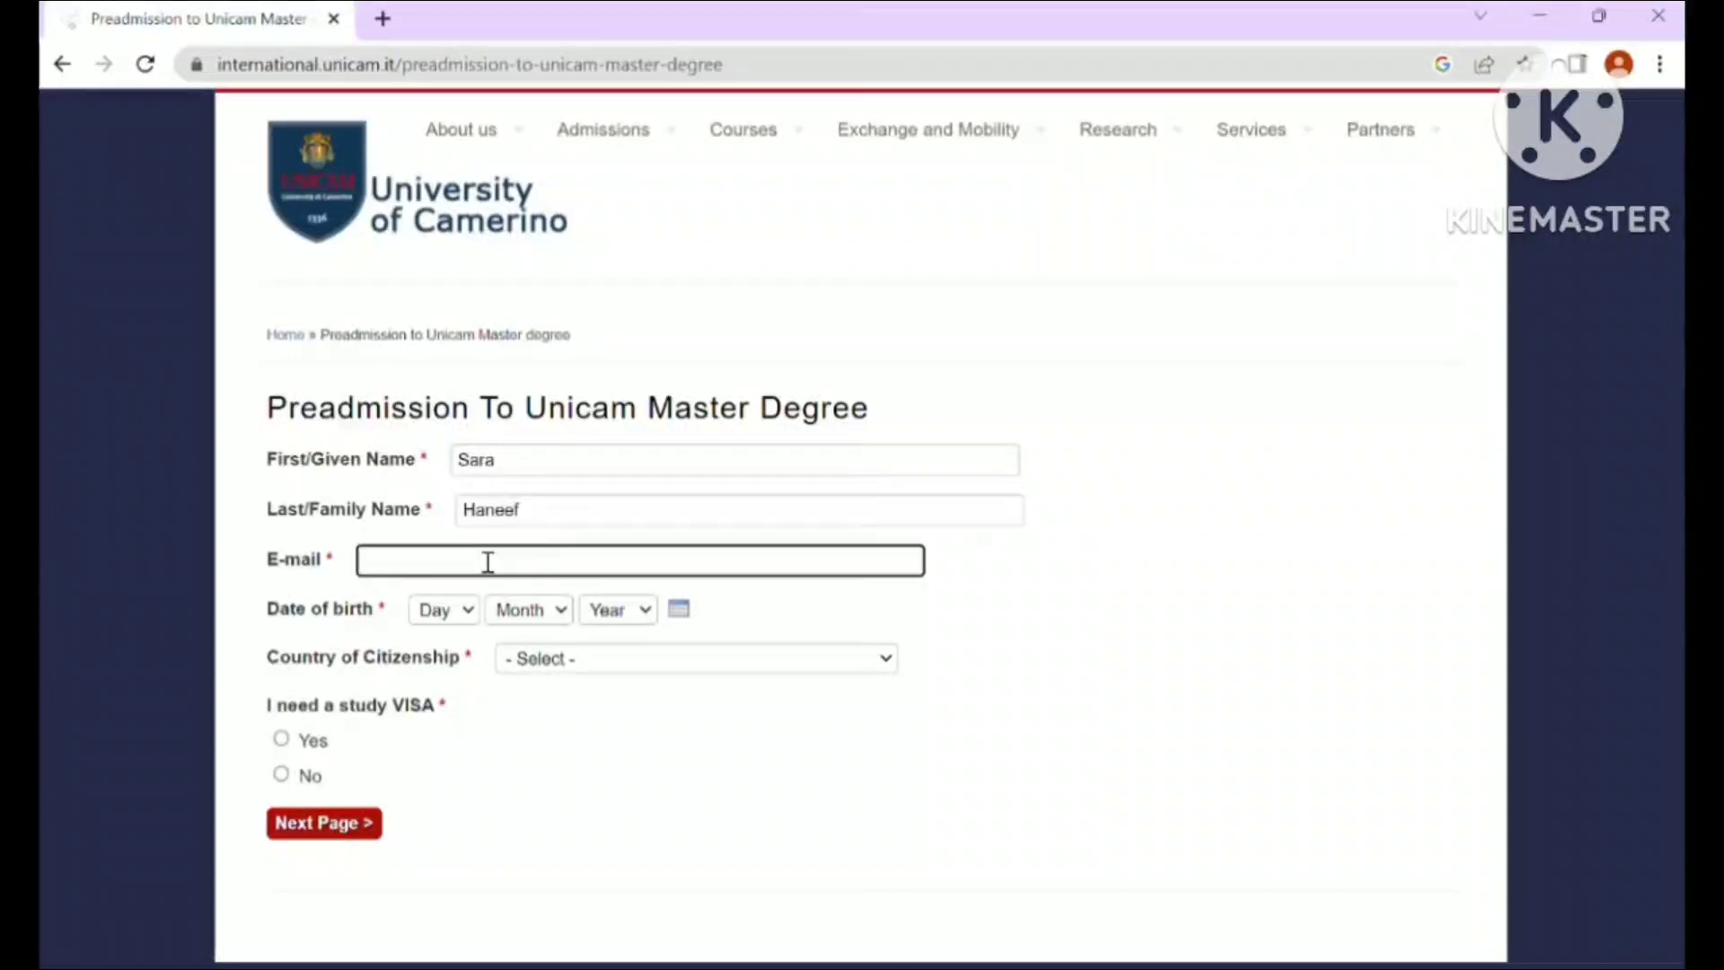
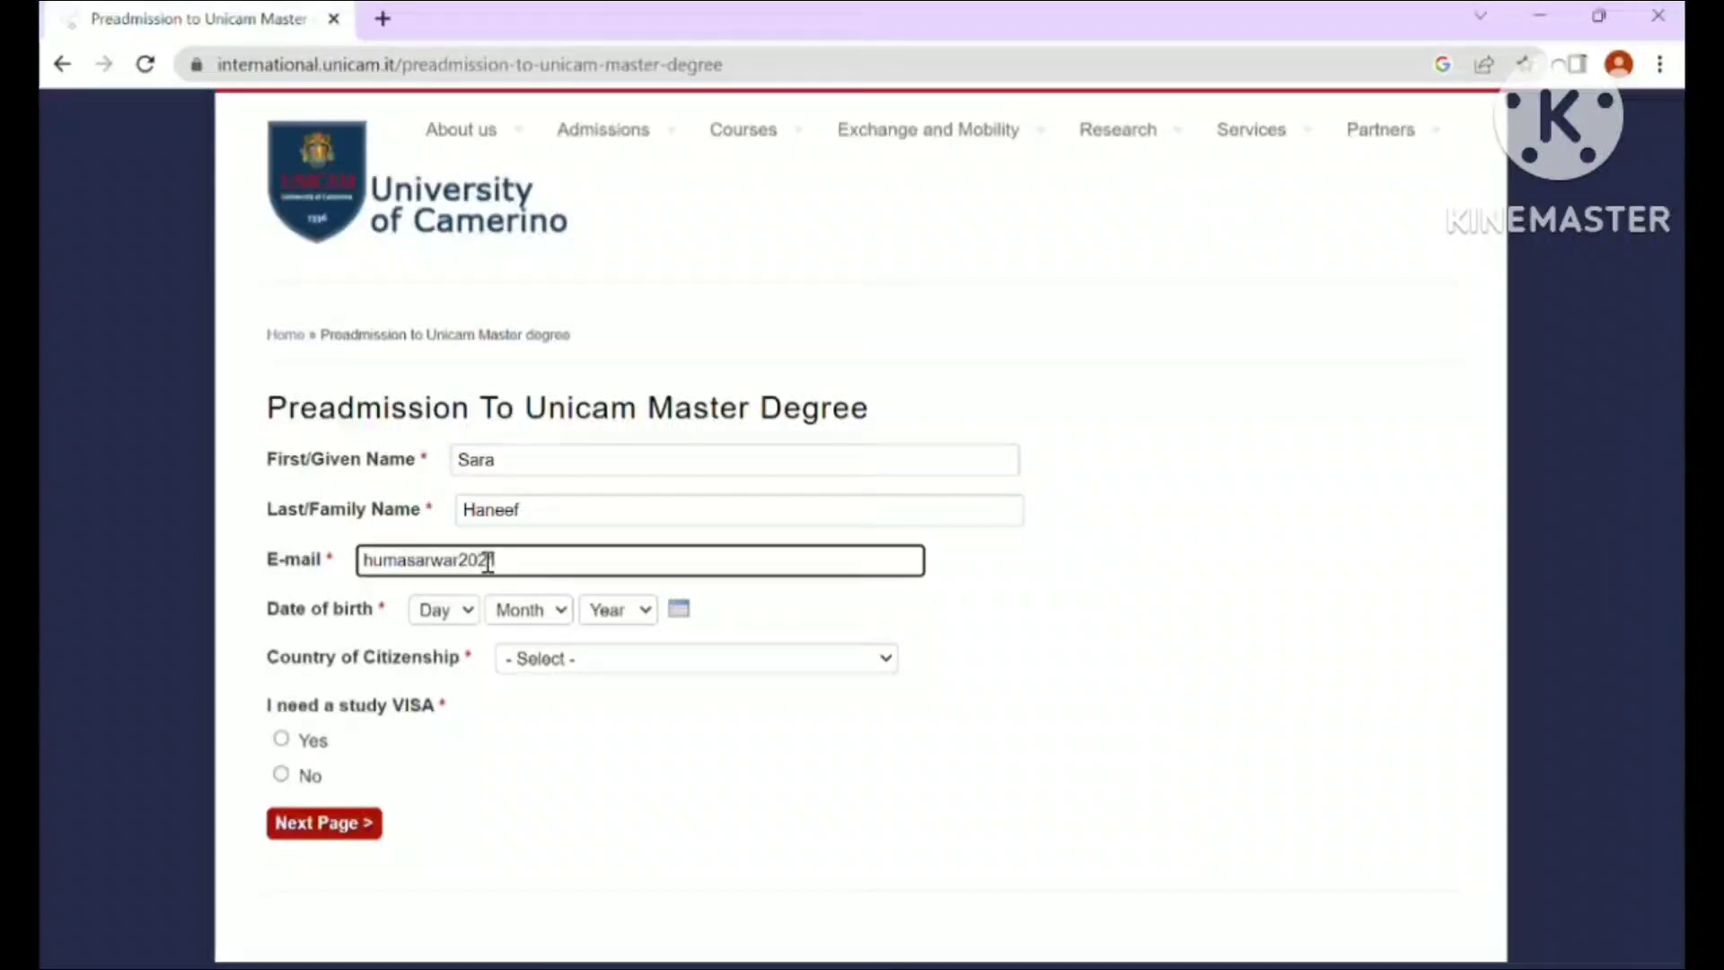
- Set the birth date to 1 January 1990
left_click(465, 615)
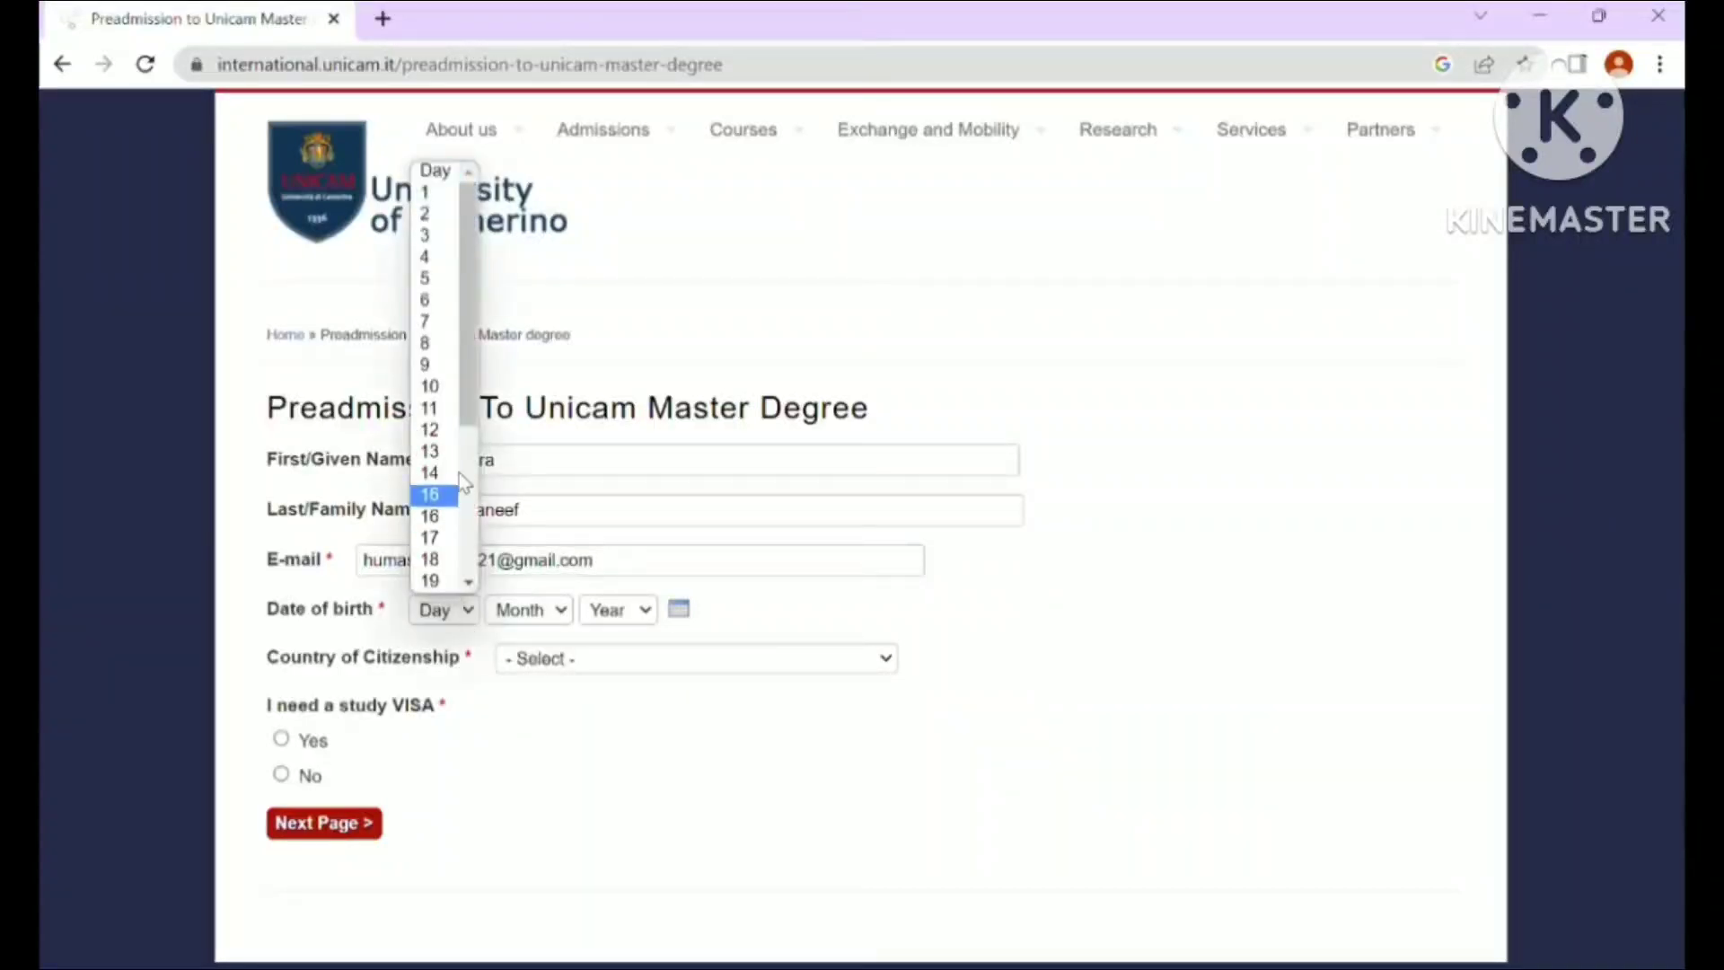
left_click(427, 192)
left_click(561, 612)
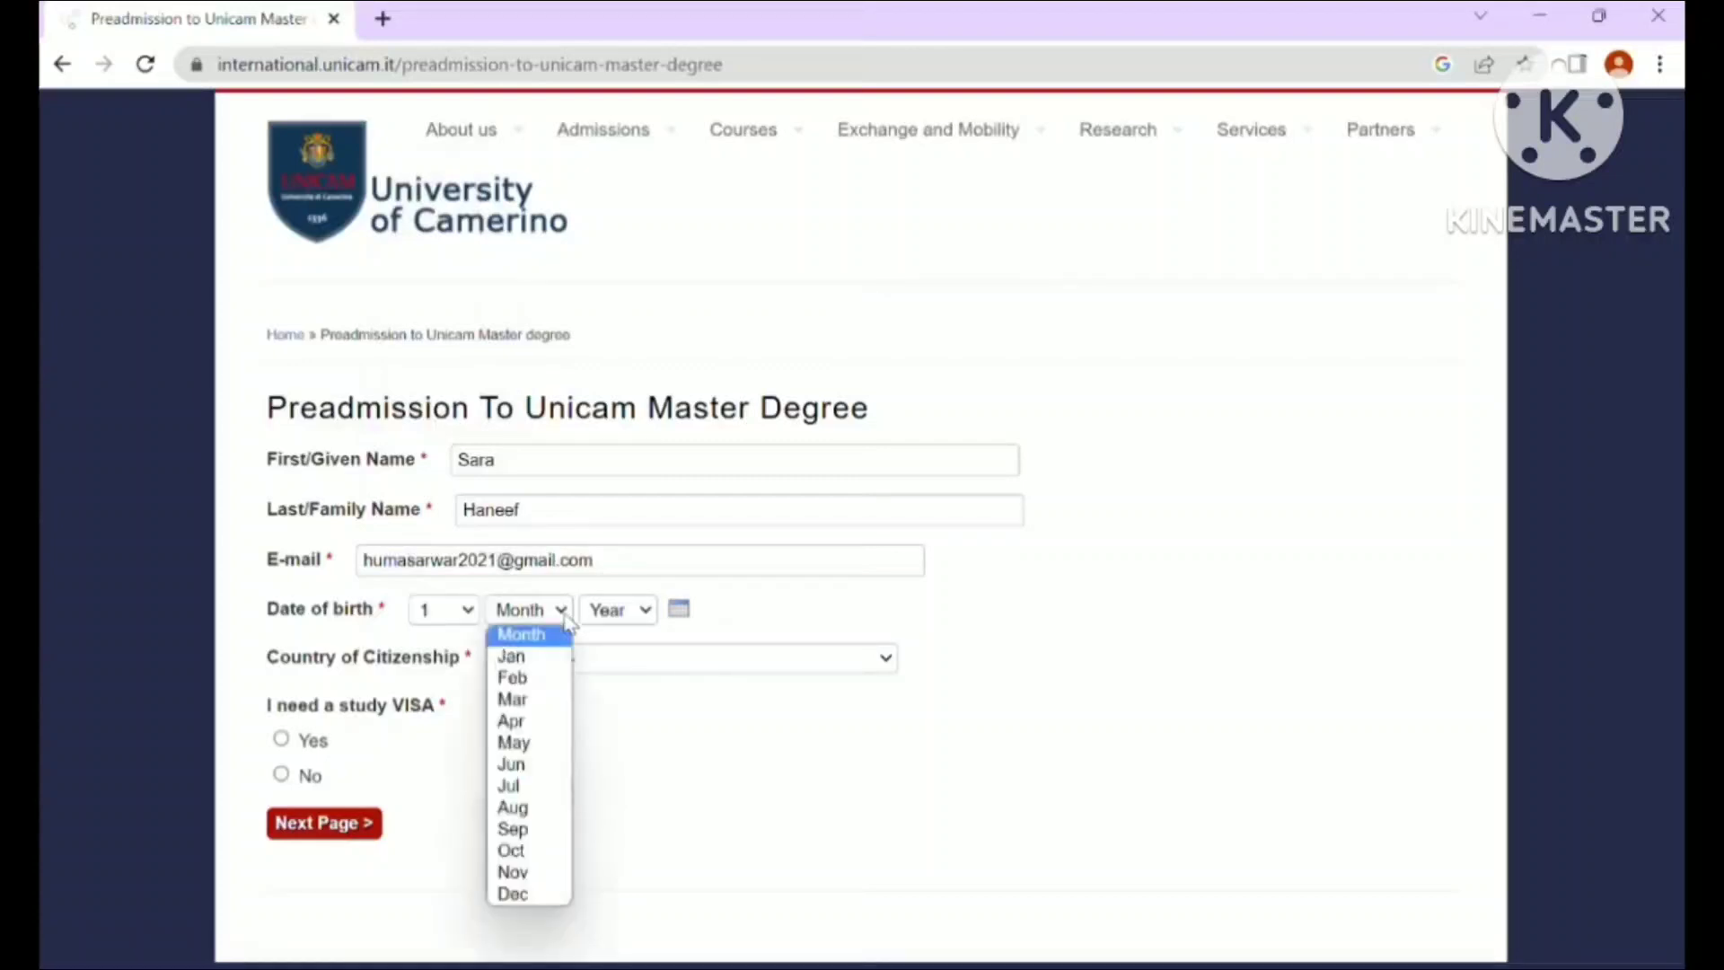
left_click(526, 659)
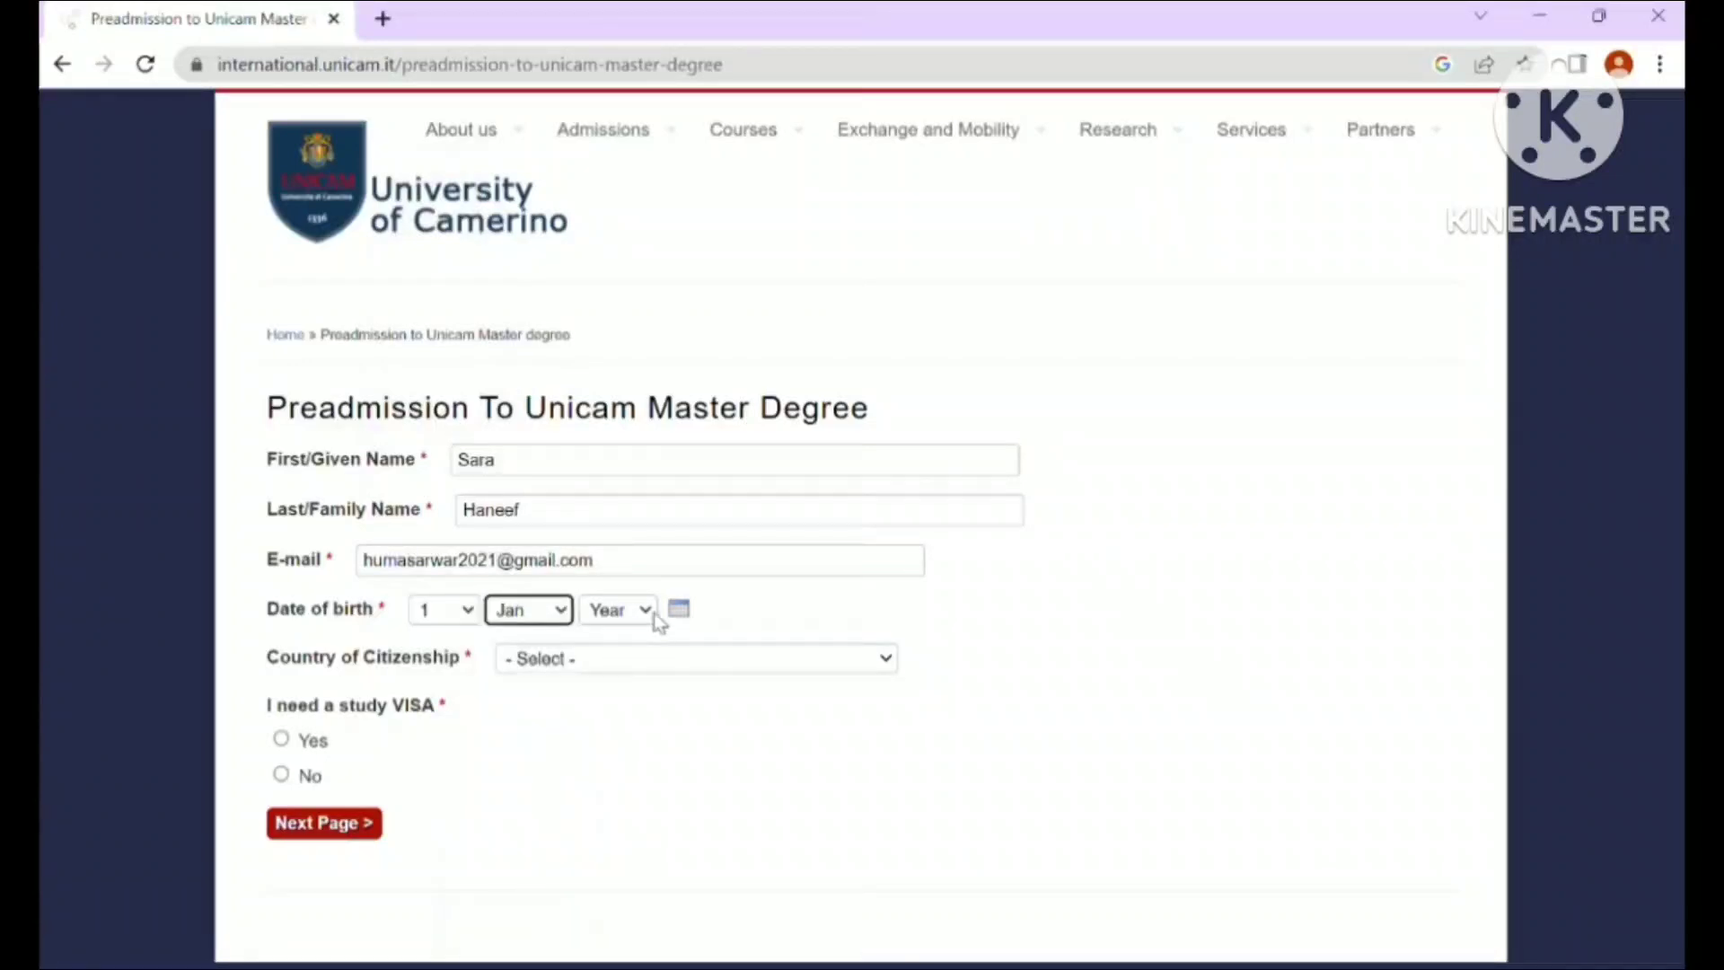
left_click(654, 612)
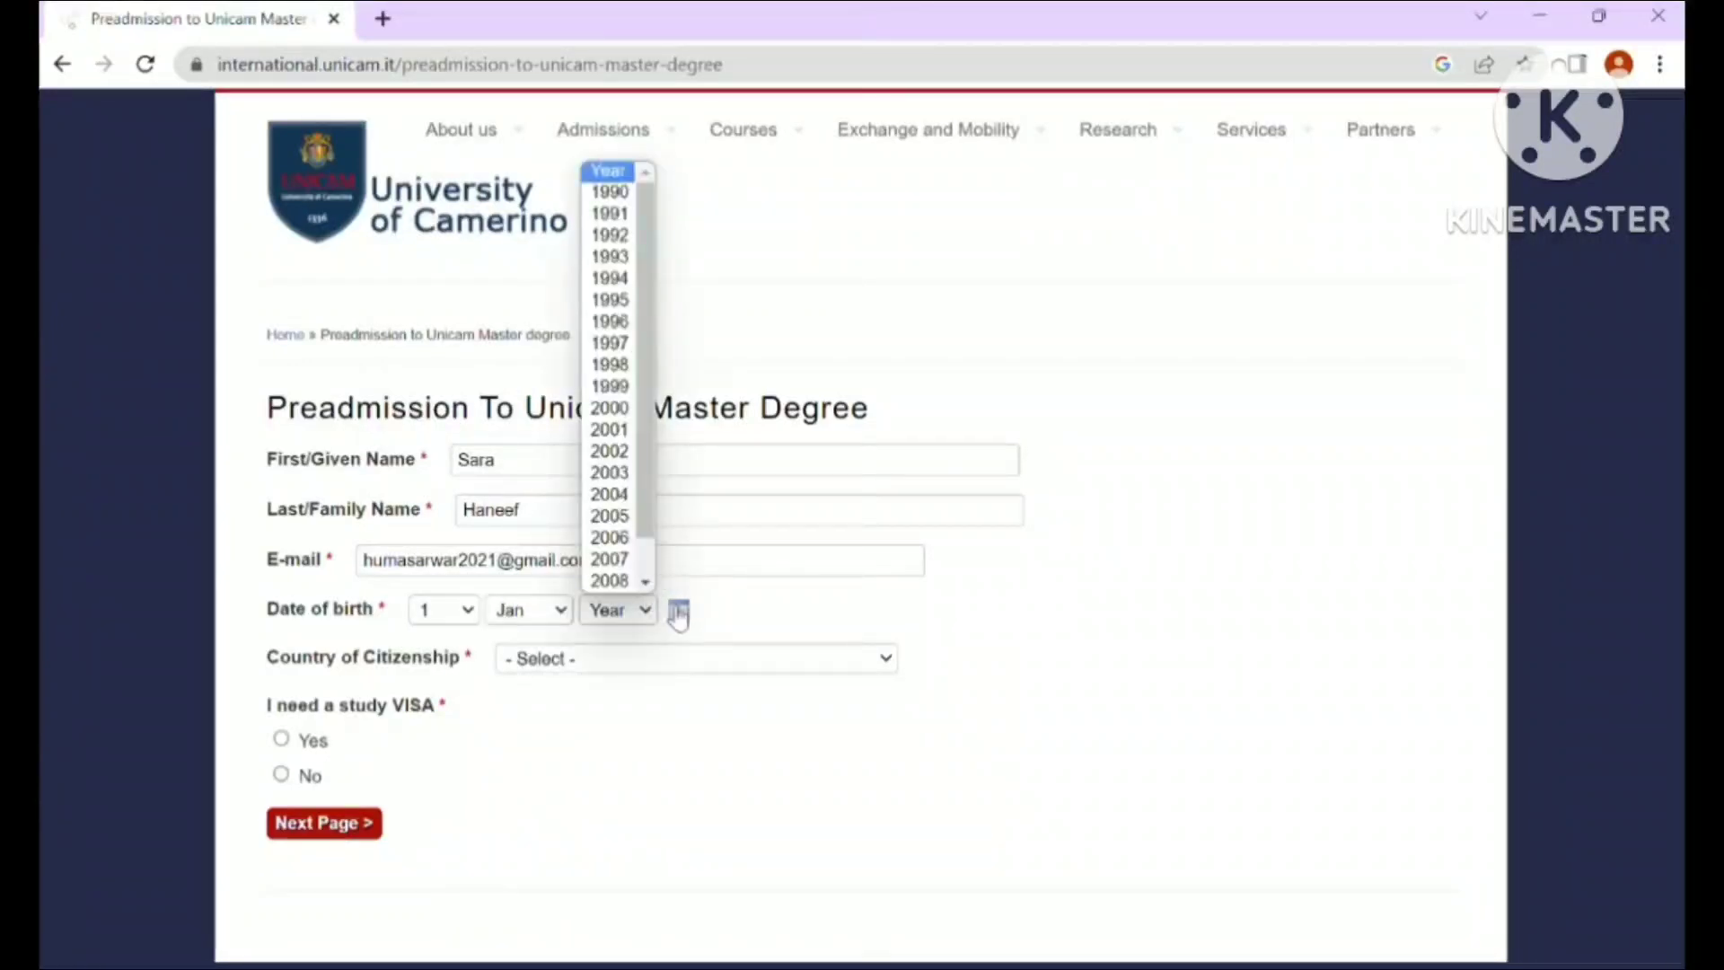
left_click(678, 609)
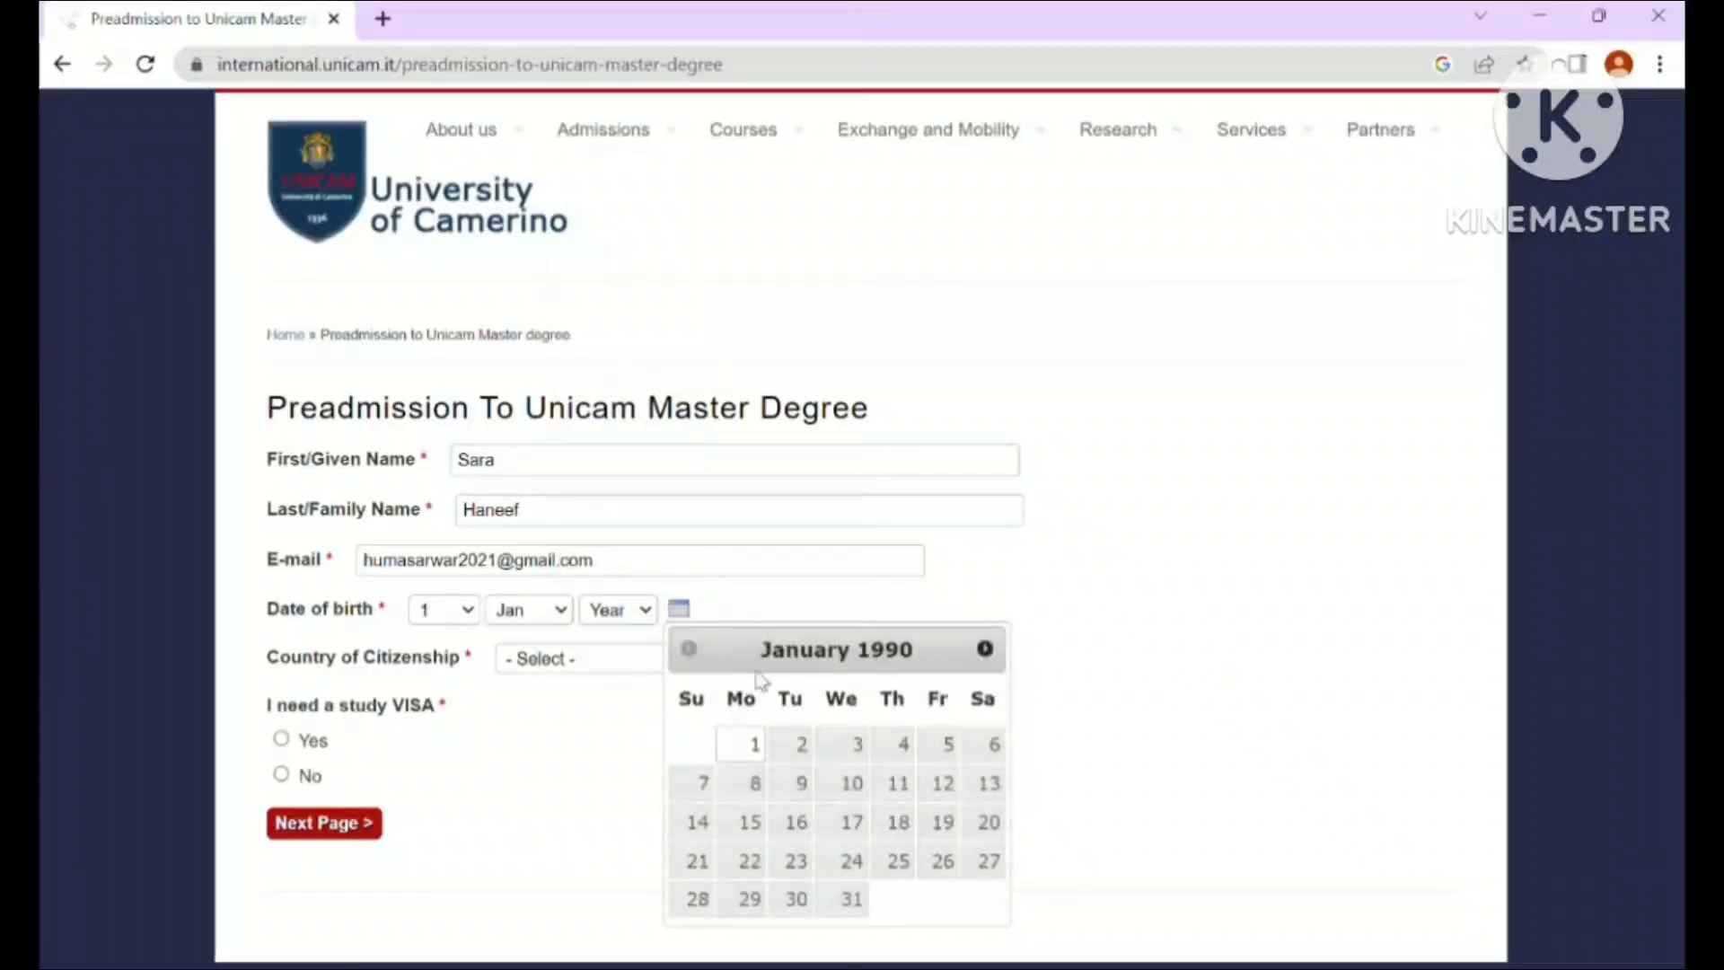
left_click(752, 746)
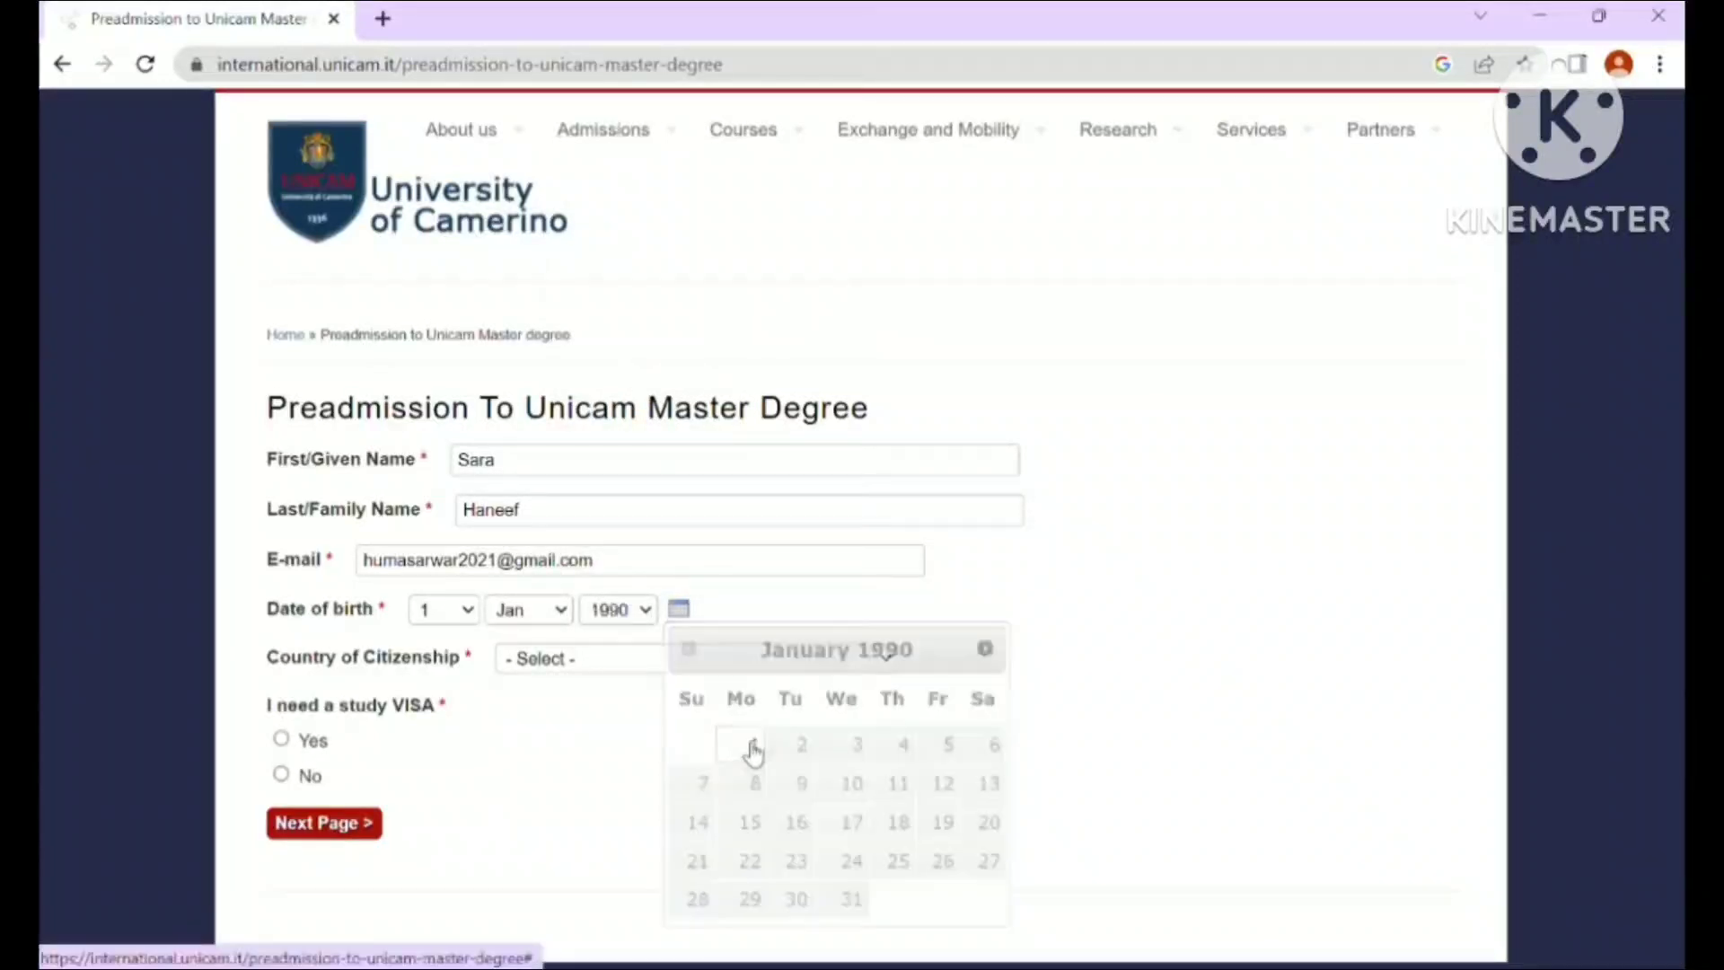
- Choose Pakistan as citizenship, answer Yes to needing a study visa, and continue
left_click(610, 665)
key("p")
key("Return")
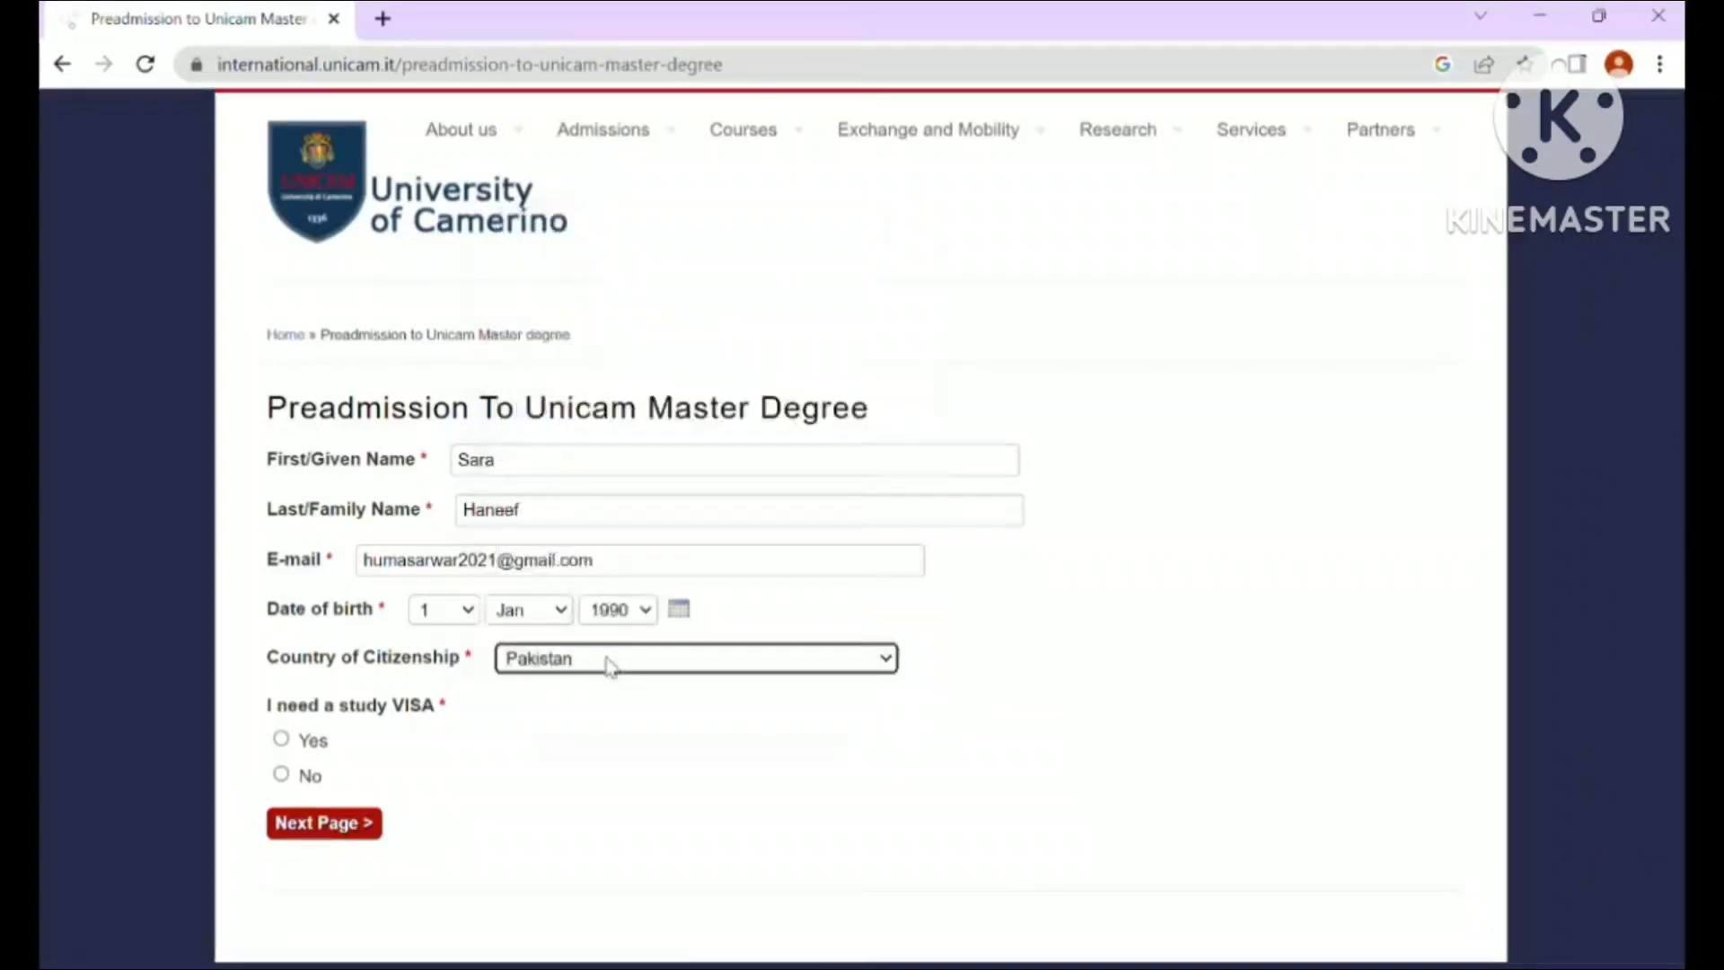
left_click(281, 739)
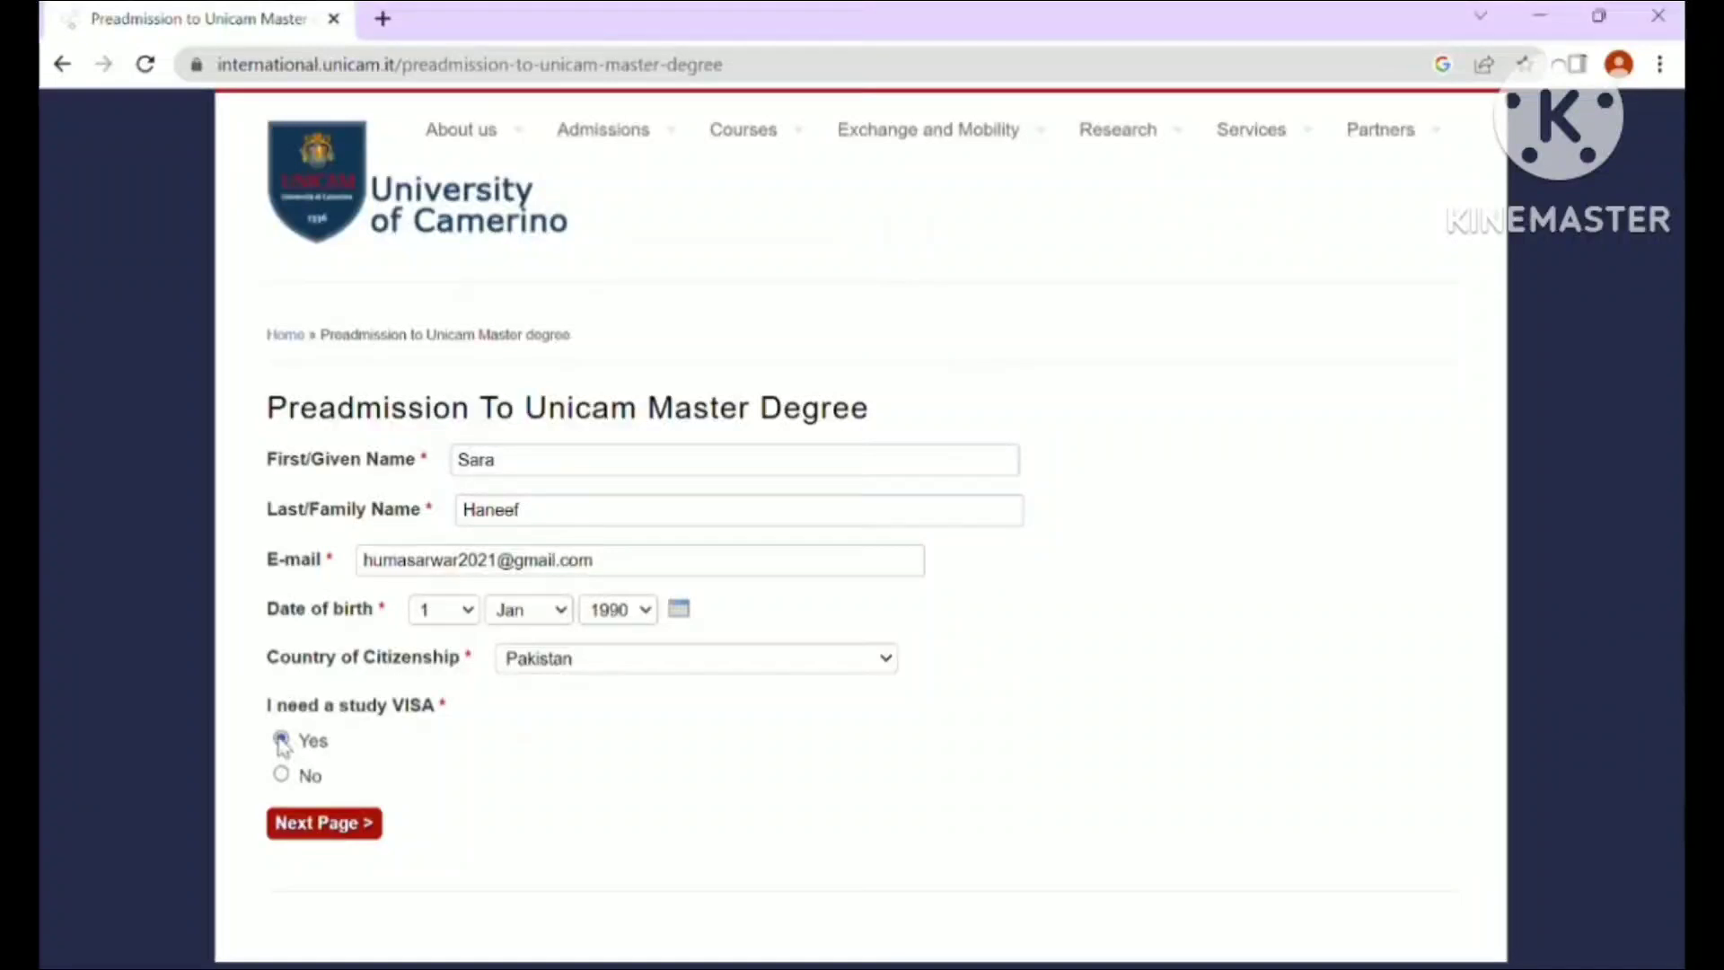
left_click(310, 834)
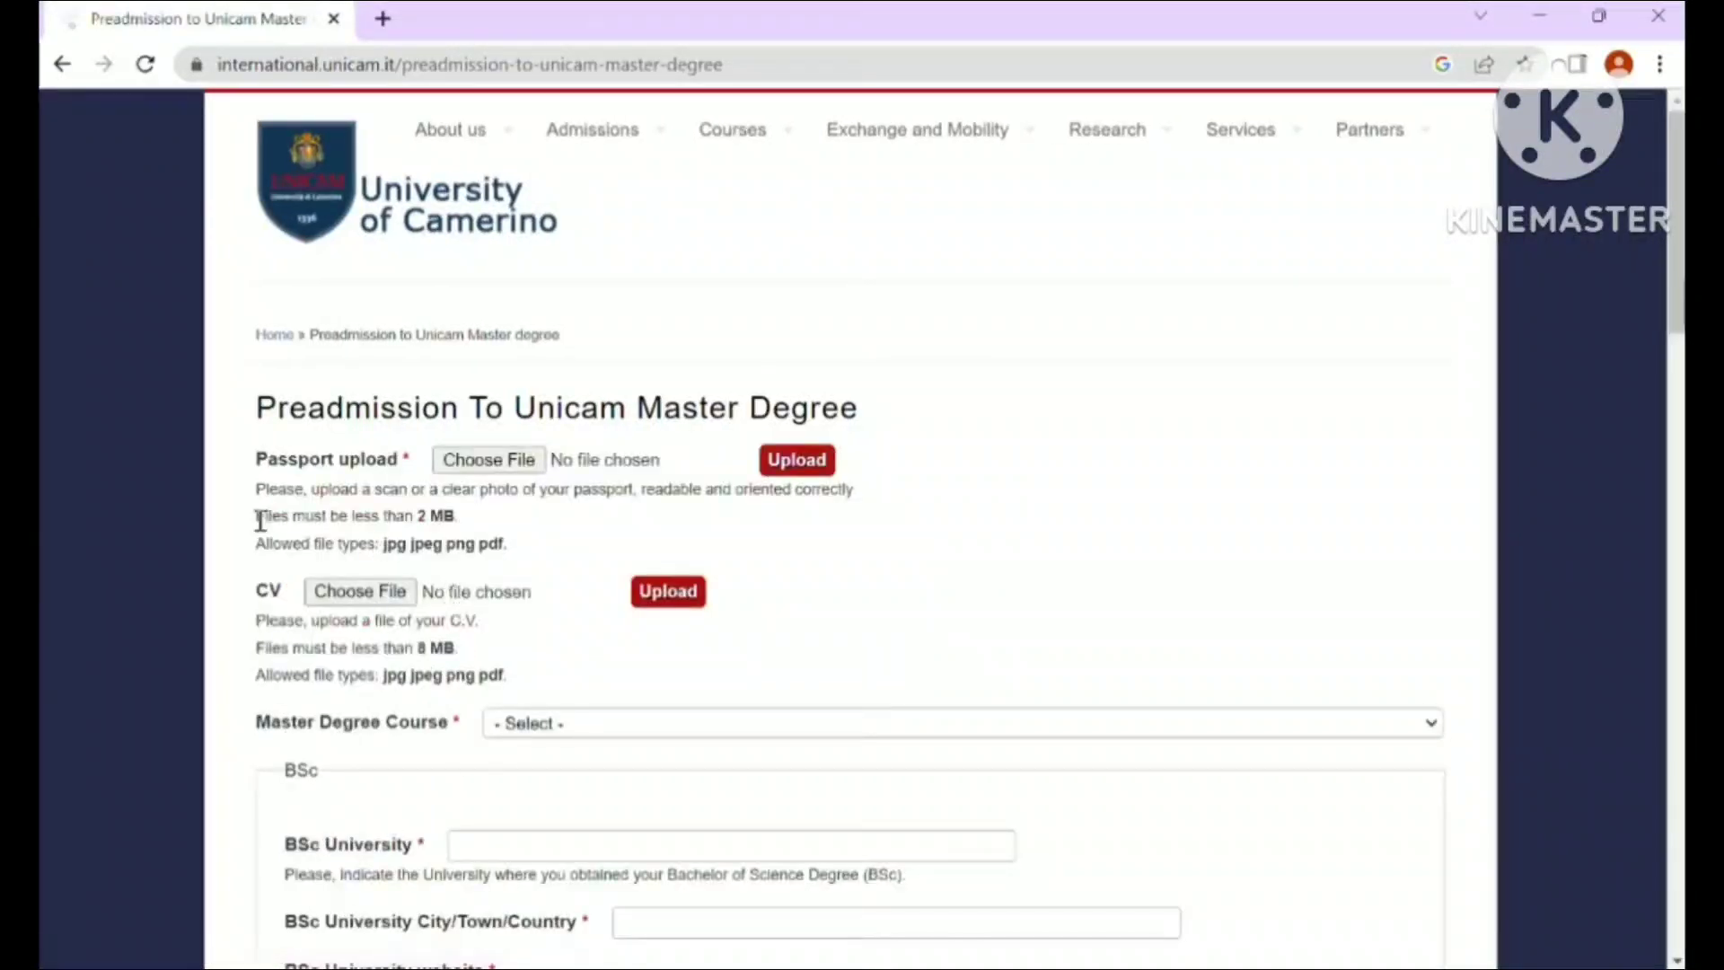
- Attach animals.jpg as the passport file
left_click(493, 459)
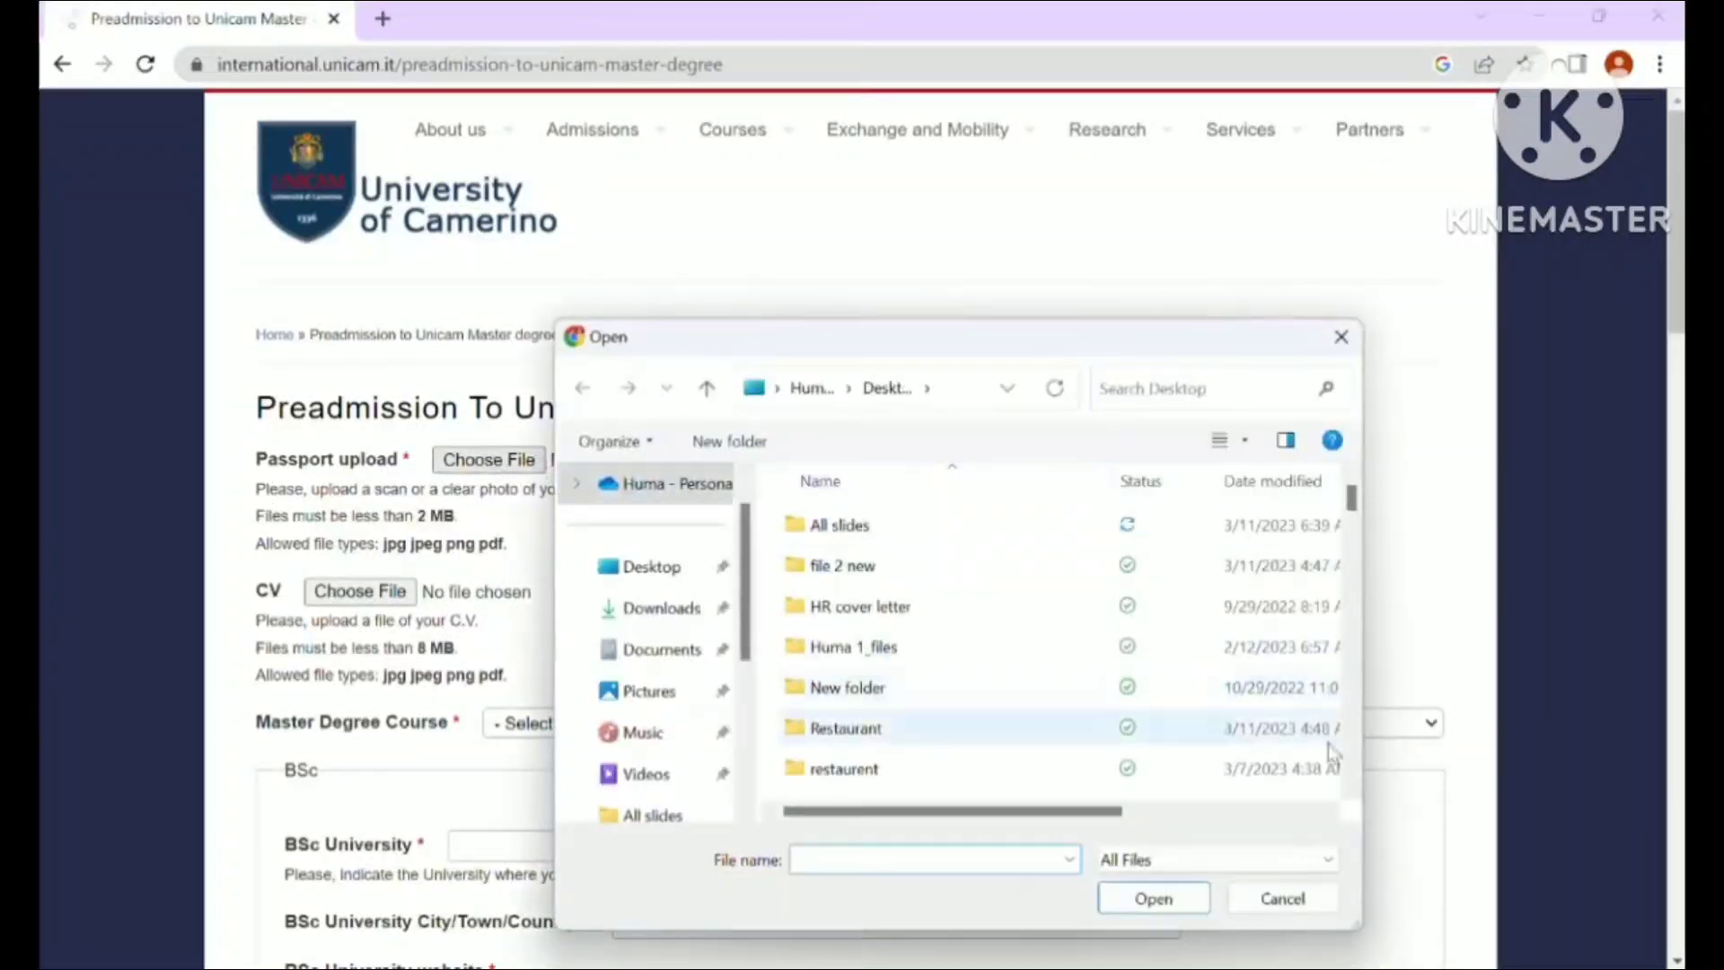
scroll(1360, 763, "down", 5)
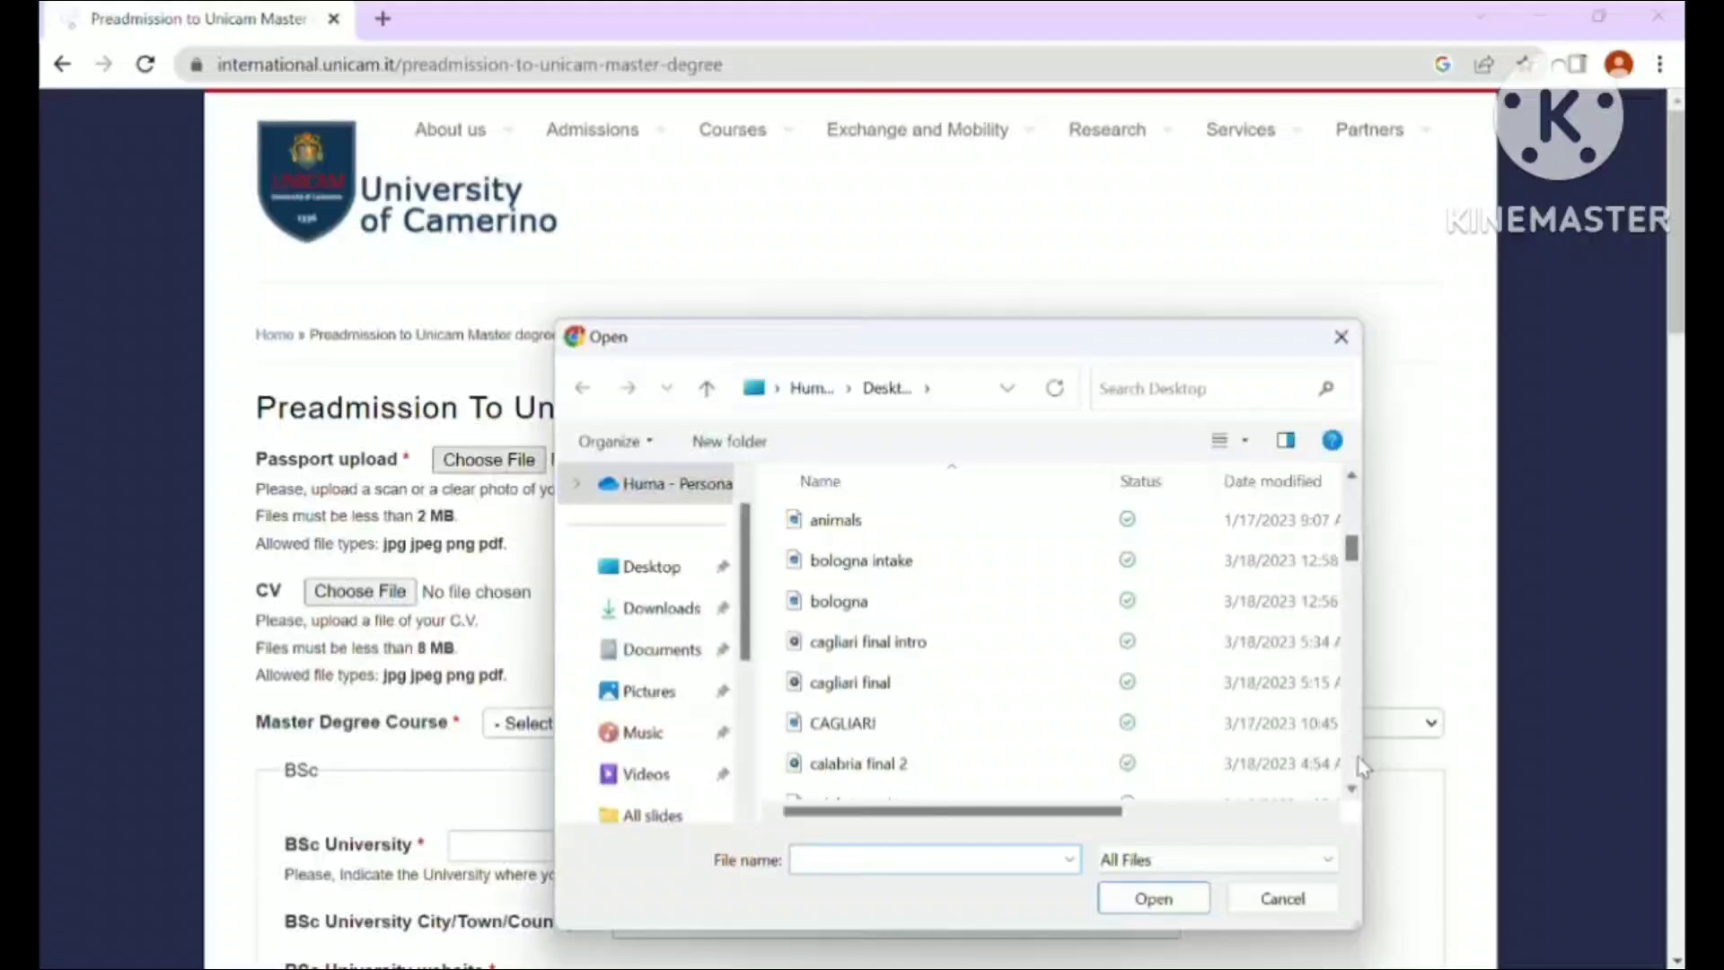
double_click(828, 523)
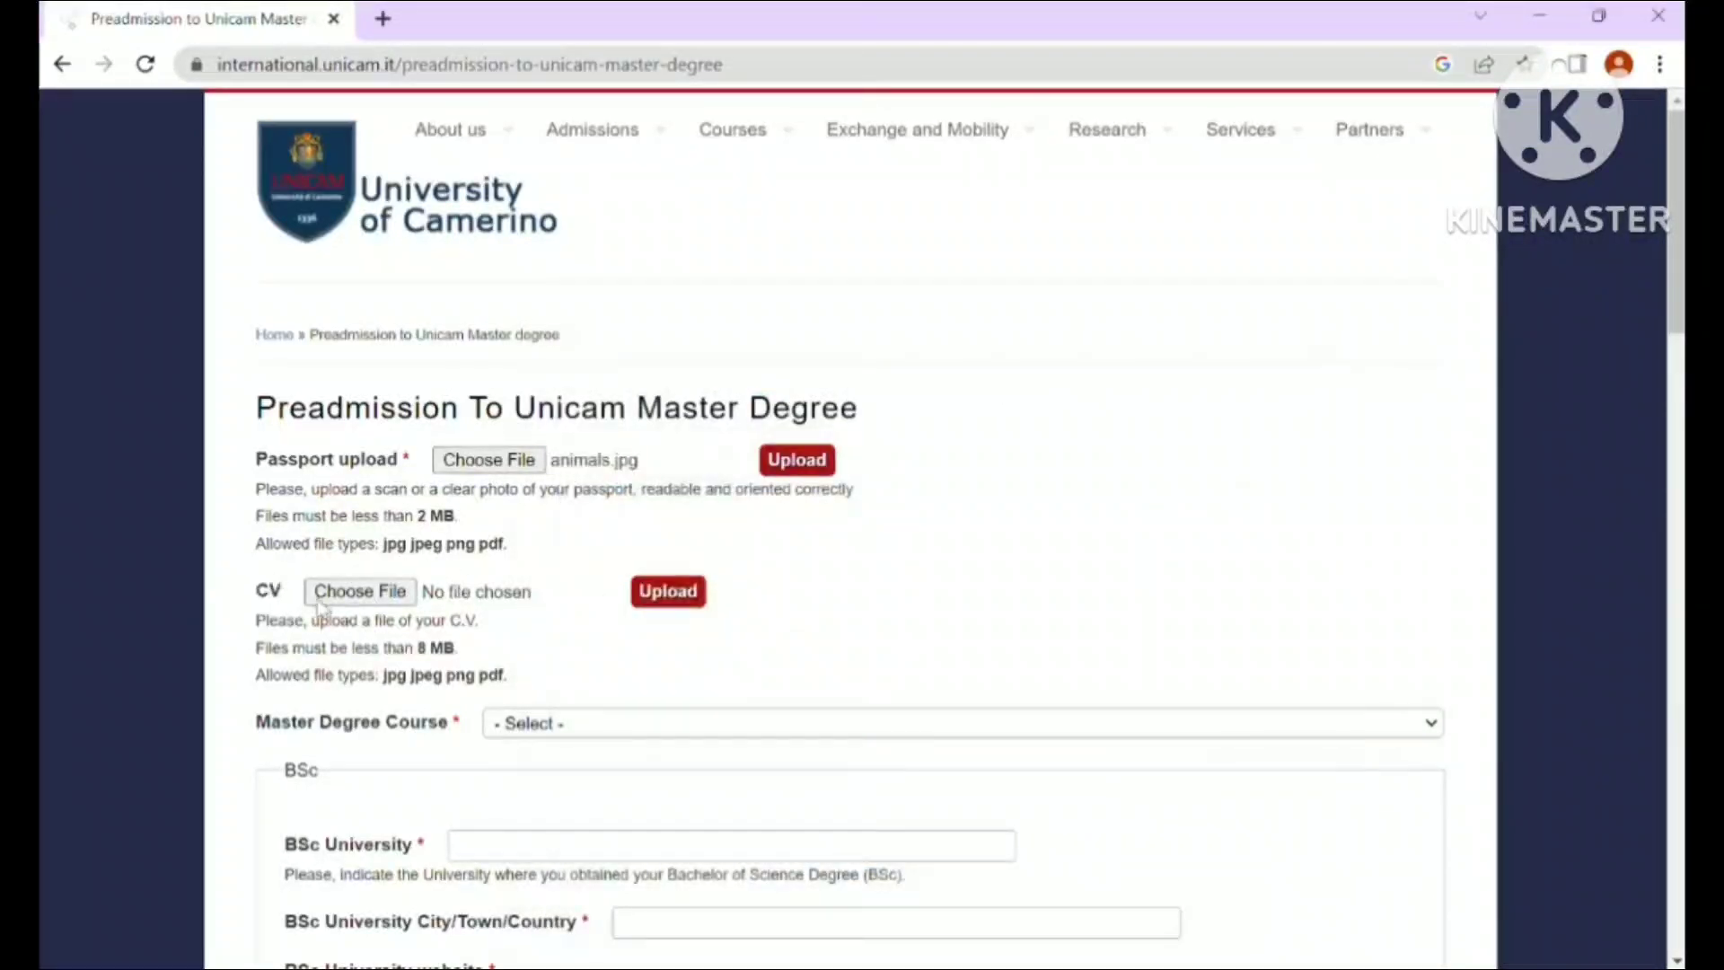
- Attach comments.pdf as the CV
left_click(364, 595)
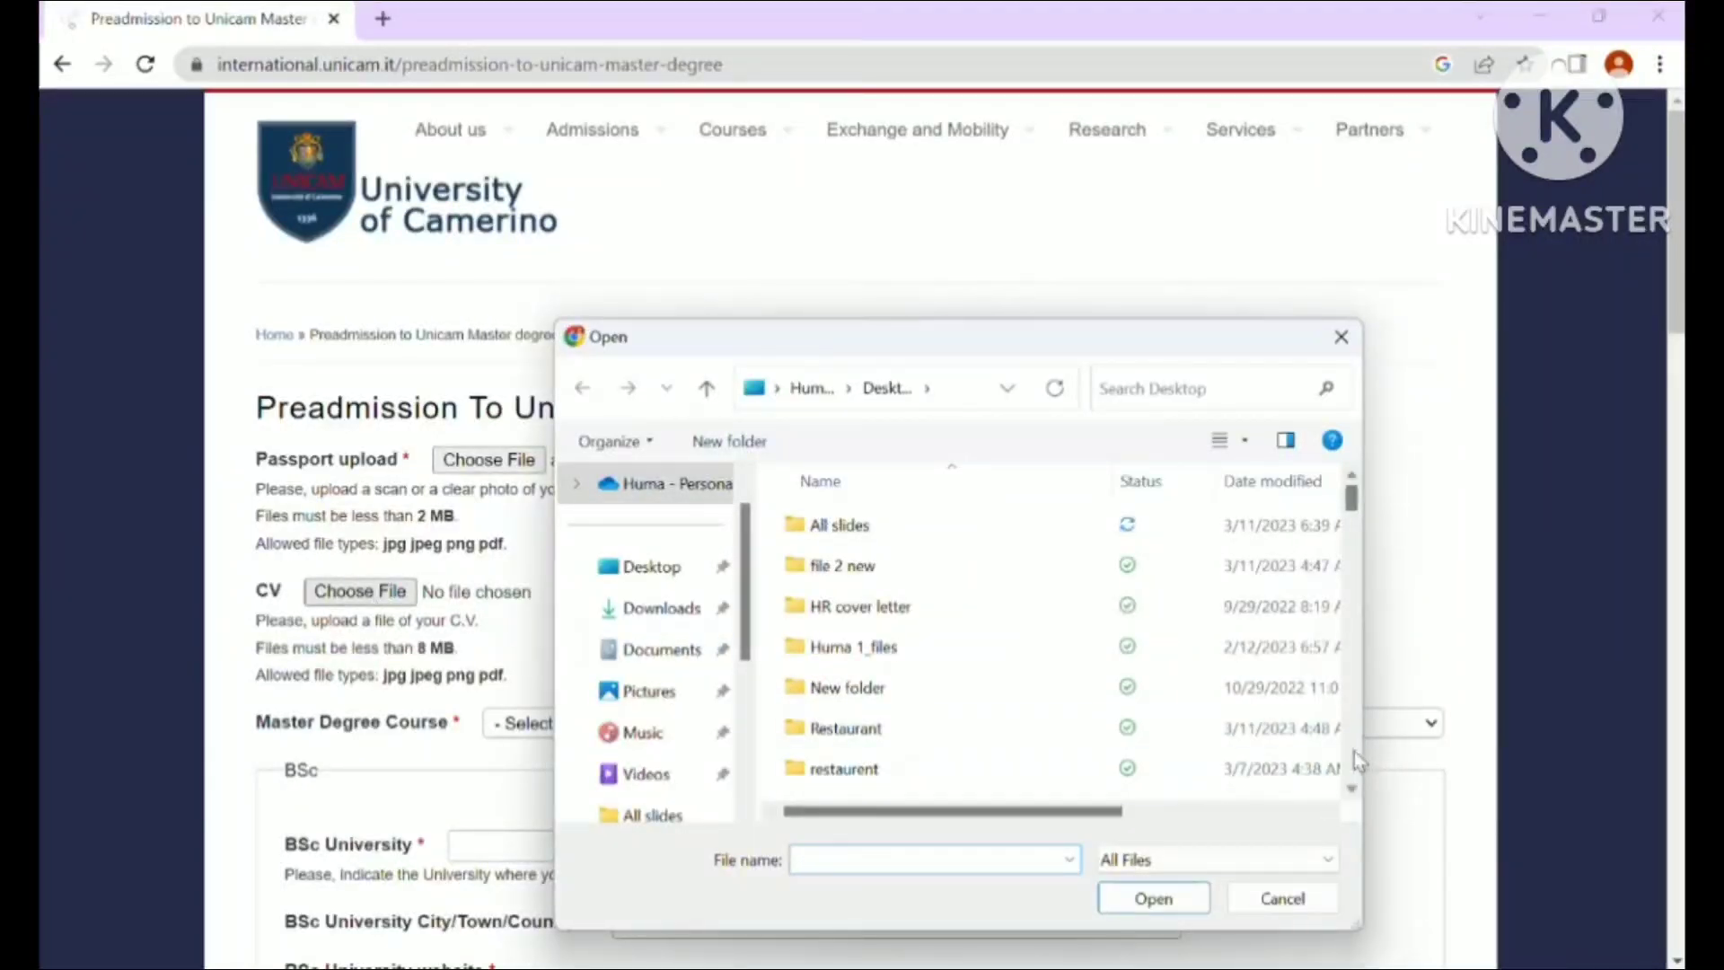
scroll(1359, 761, "down", 3)
scroll(1356, 758, "down", 3)
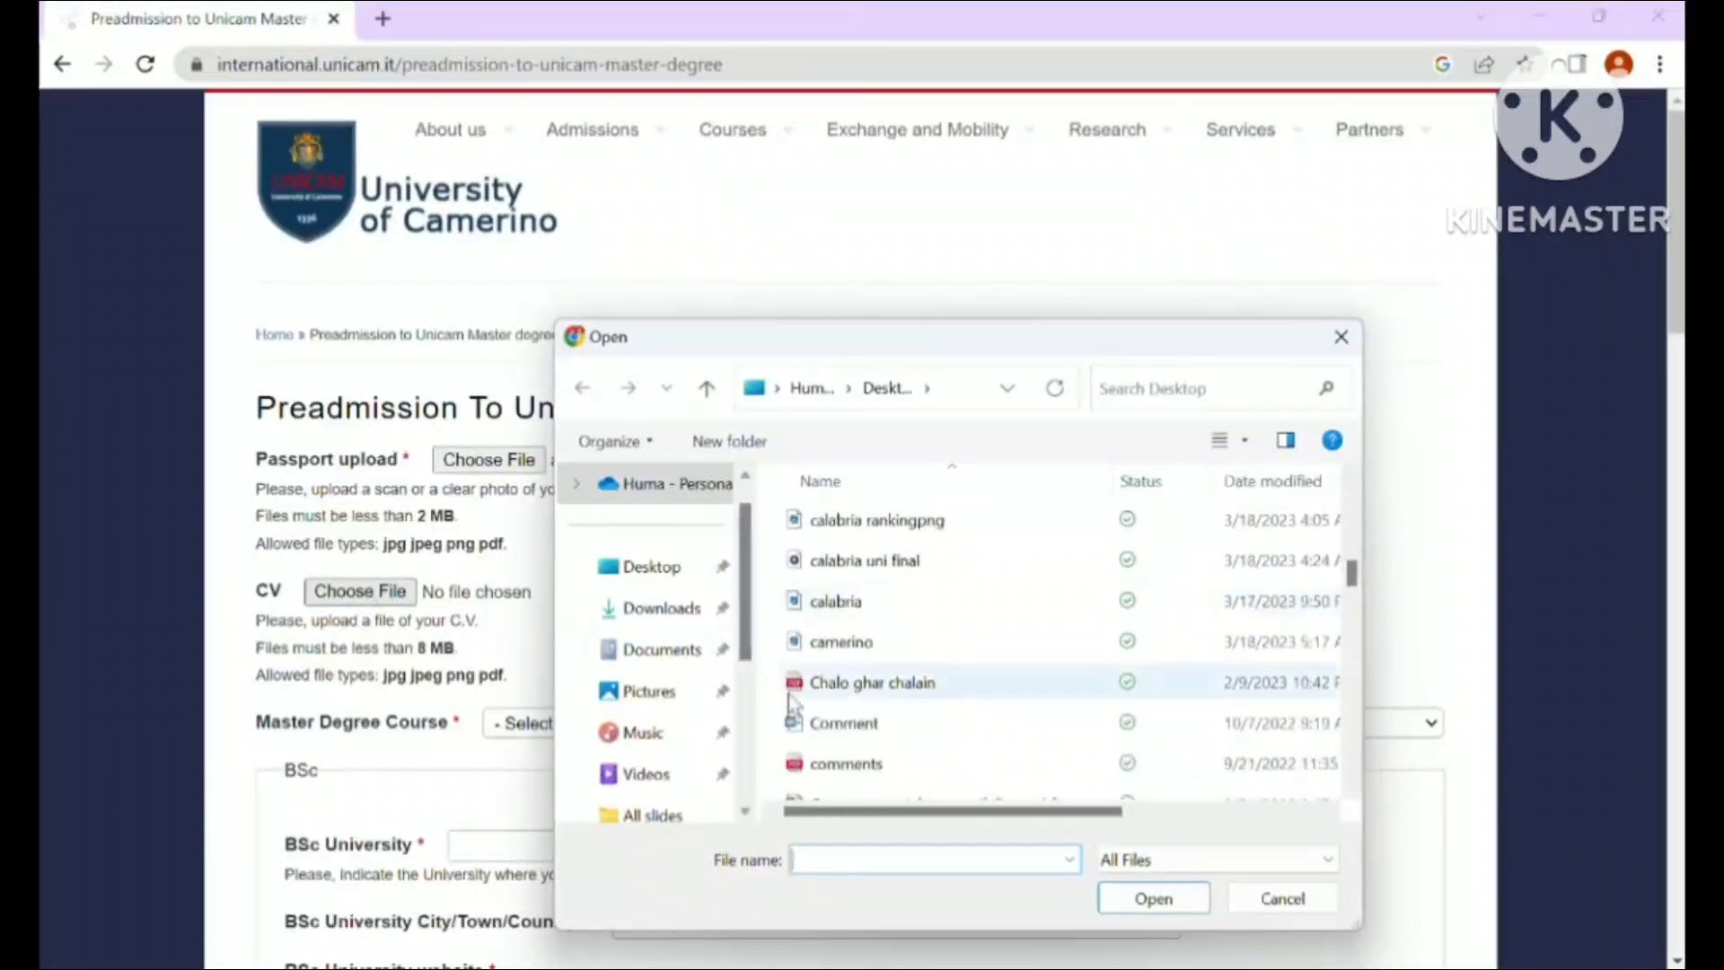
double_click(864, 763)
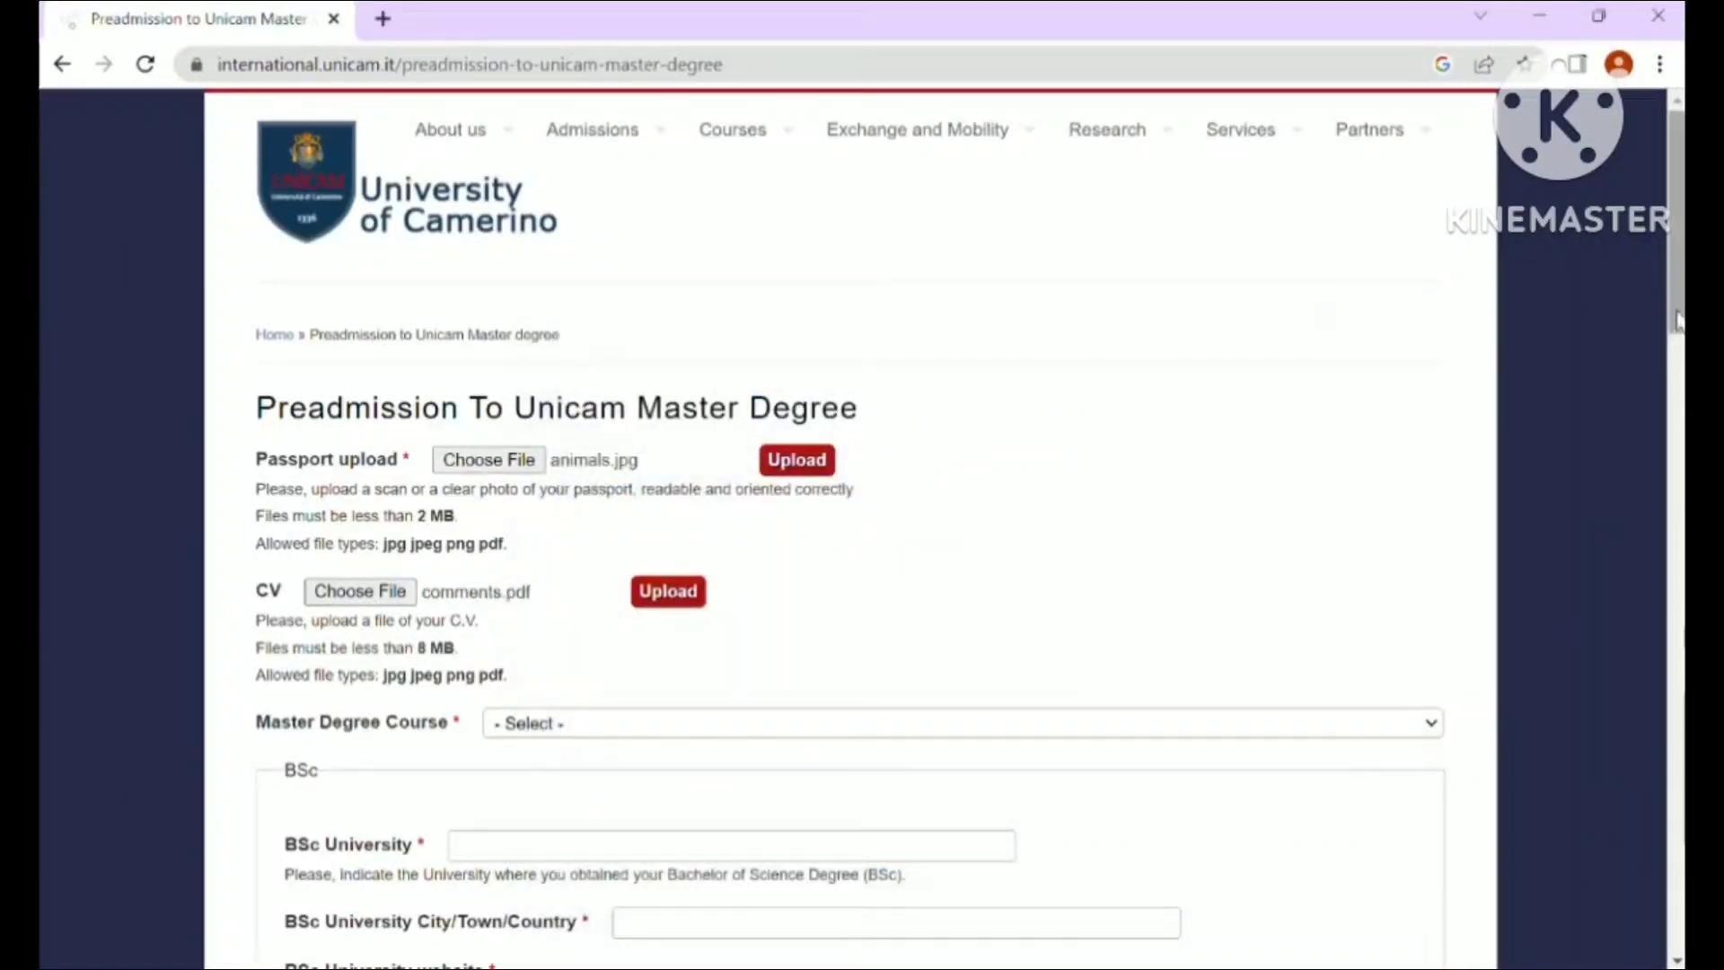
left_click_drag(1677, 329, 1677, 443)
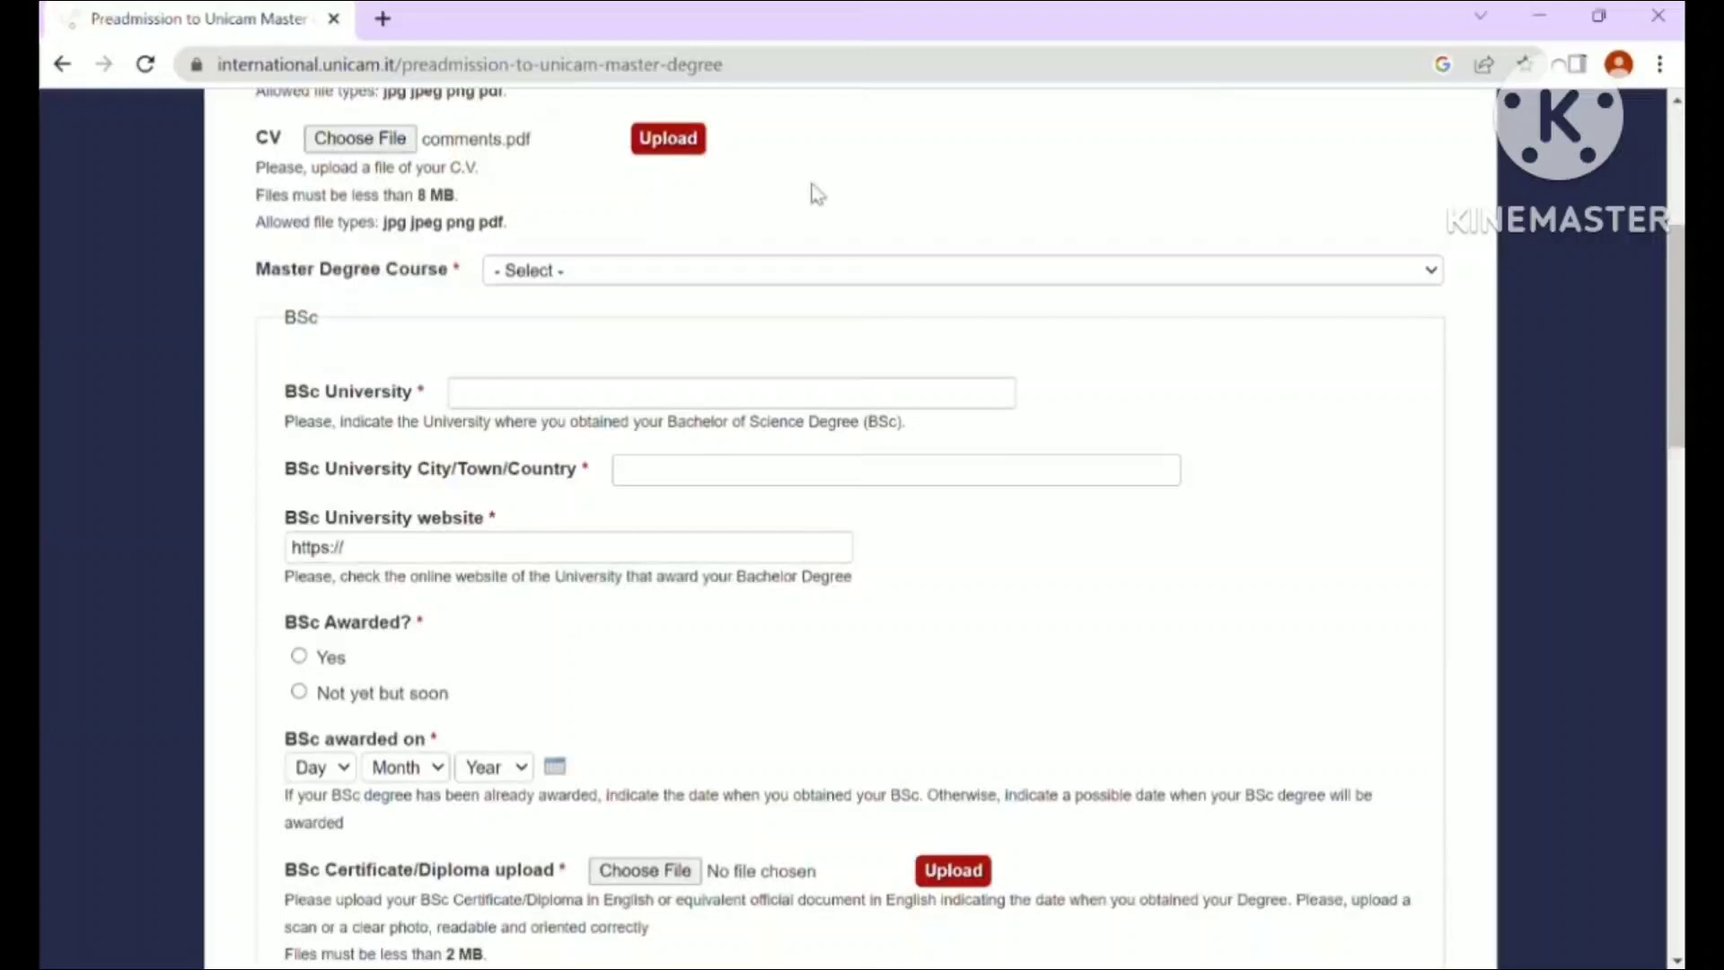
left_click(650, 272)
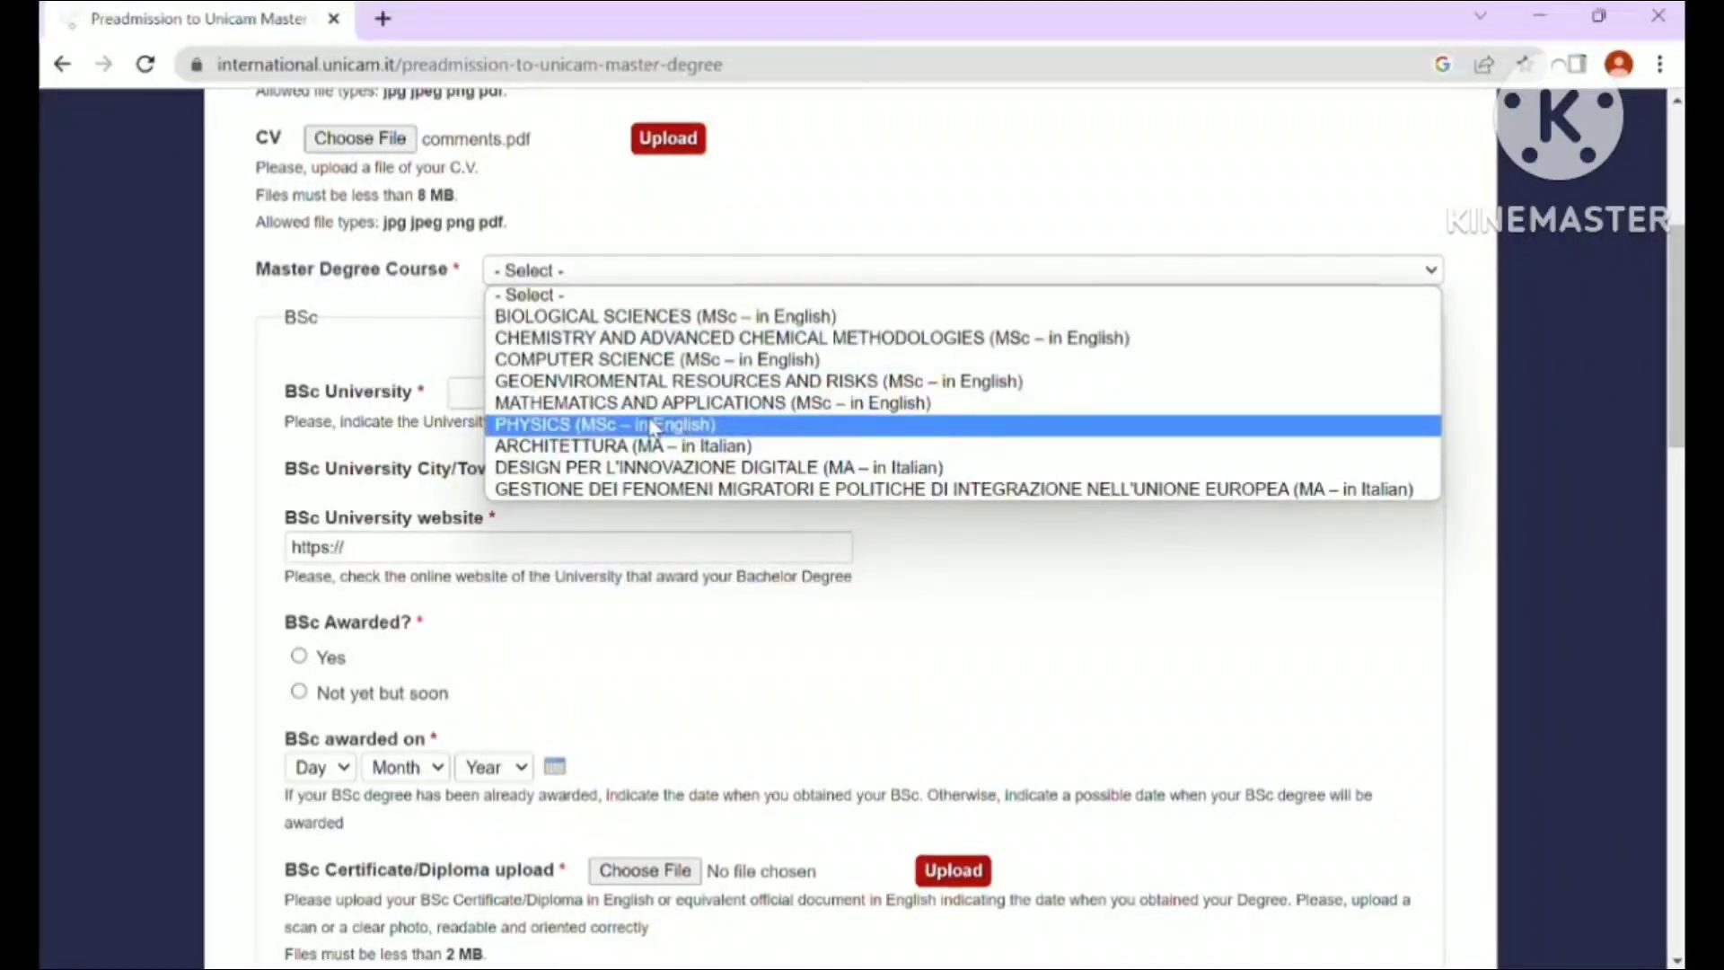
- Select PHYSICS (MSc – in English) as the course and Physics as BSc subject area
left_click(653, 425)
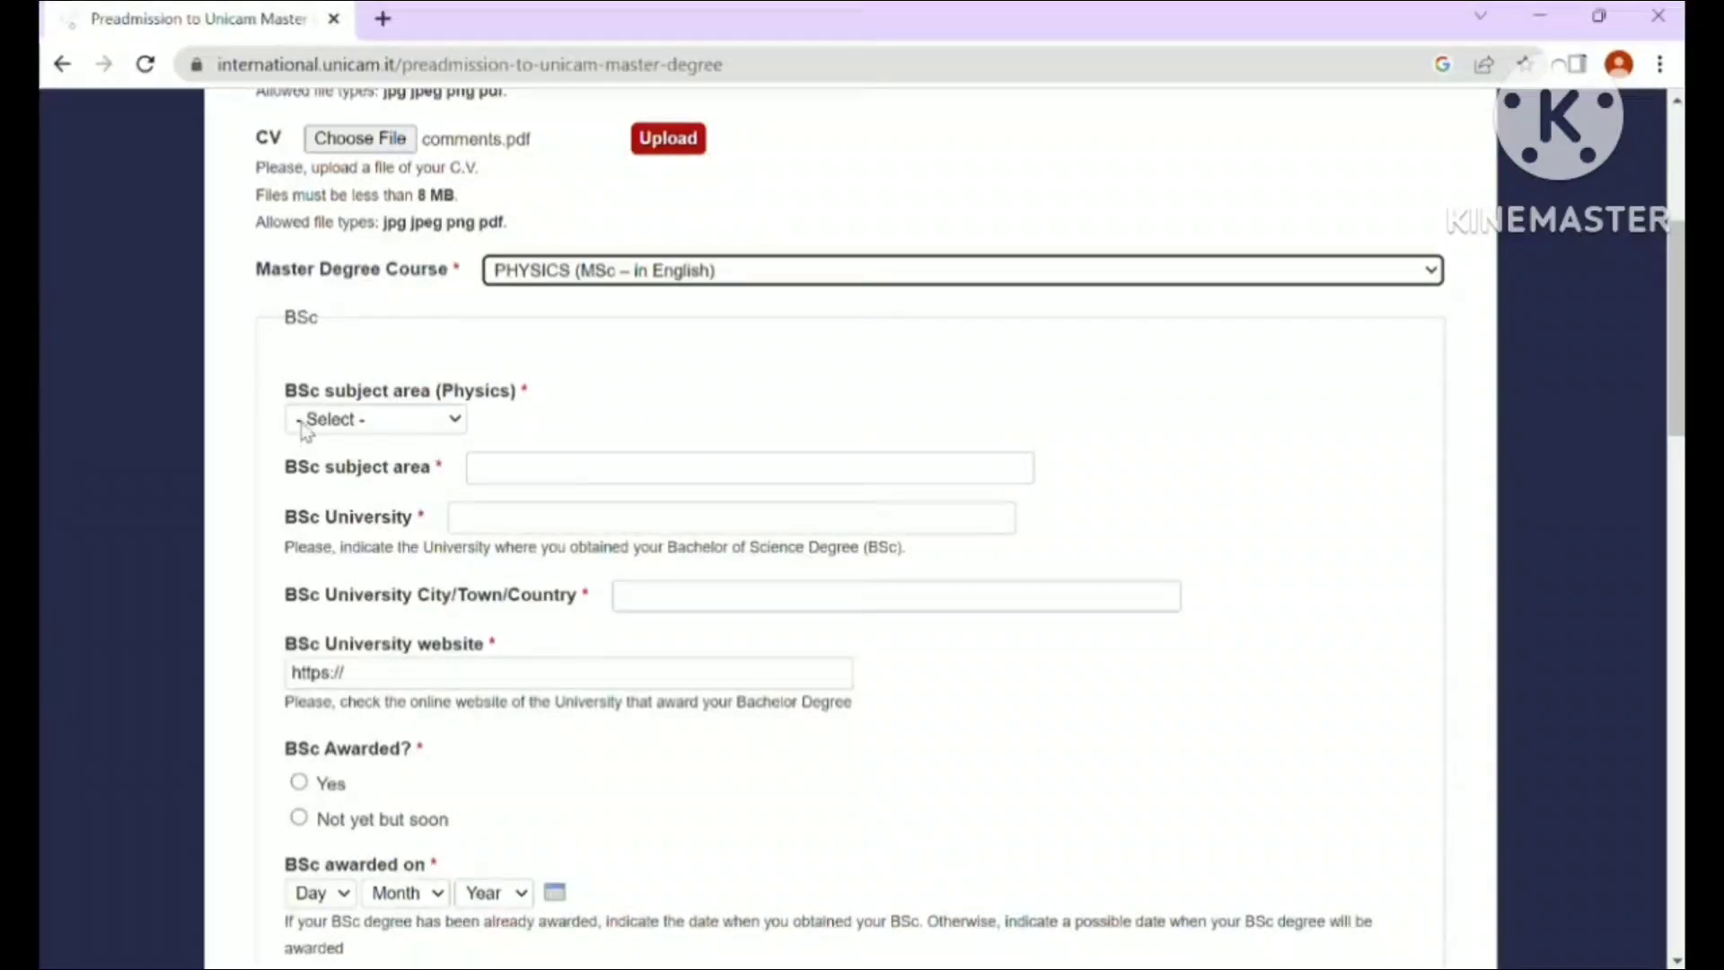
left_click(454, 422)
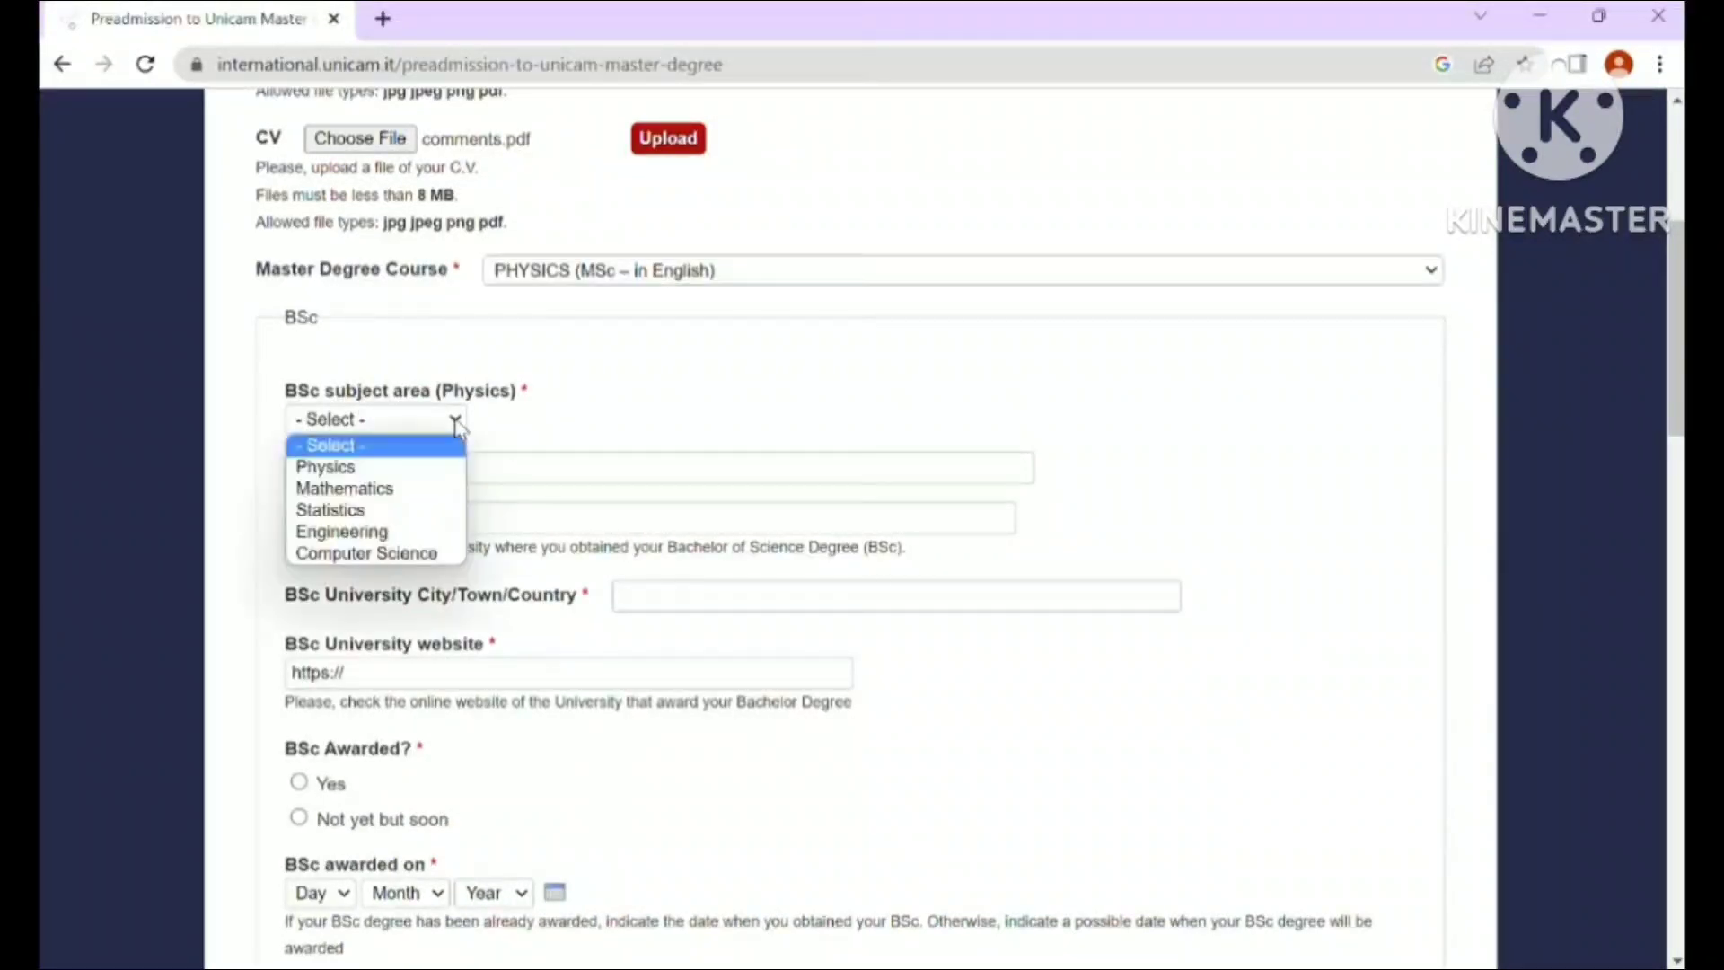
left_click(379, 468)
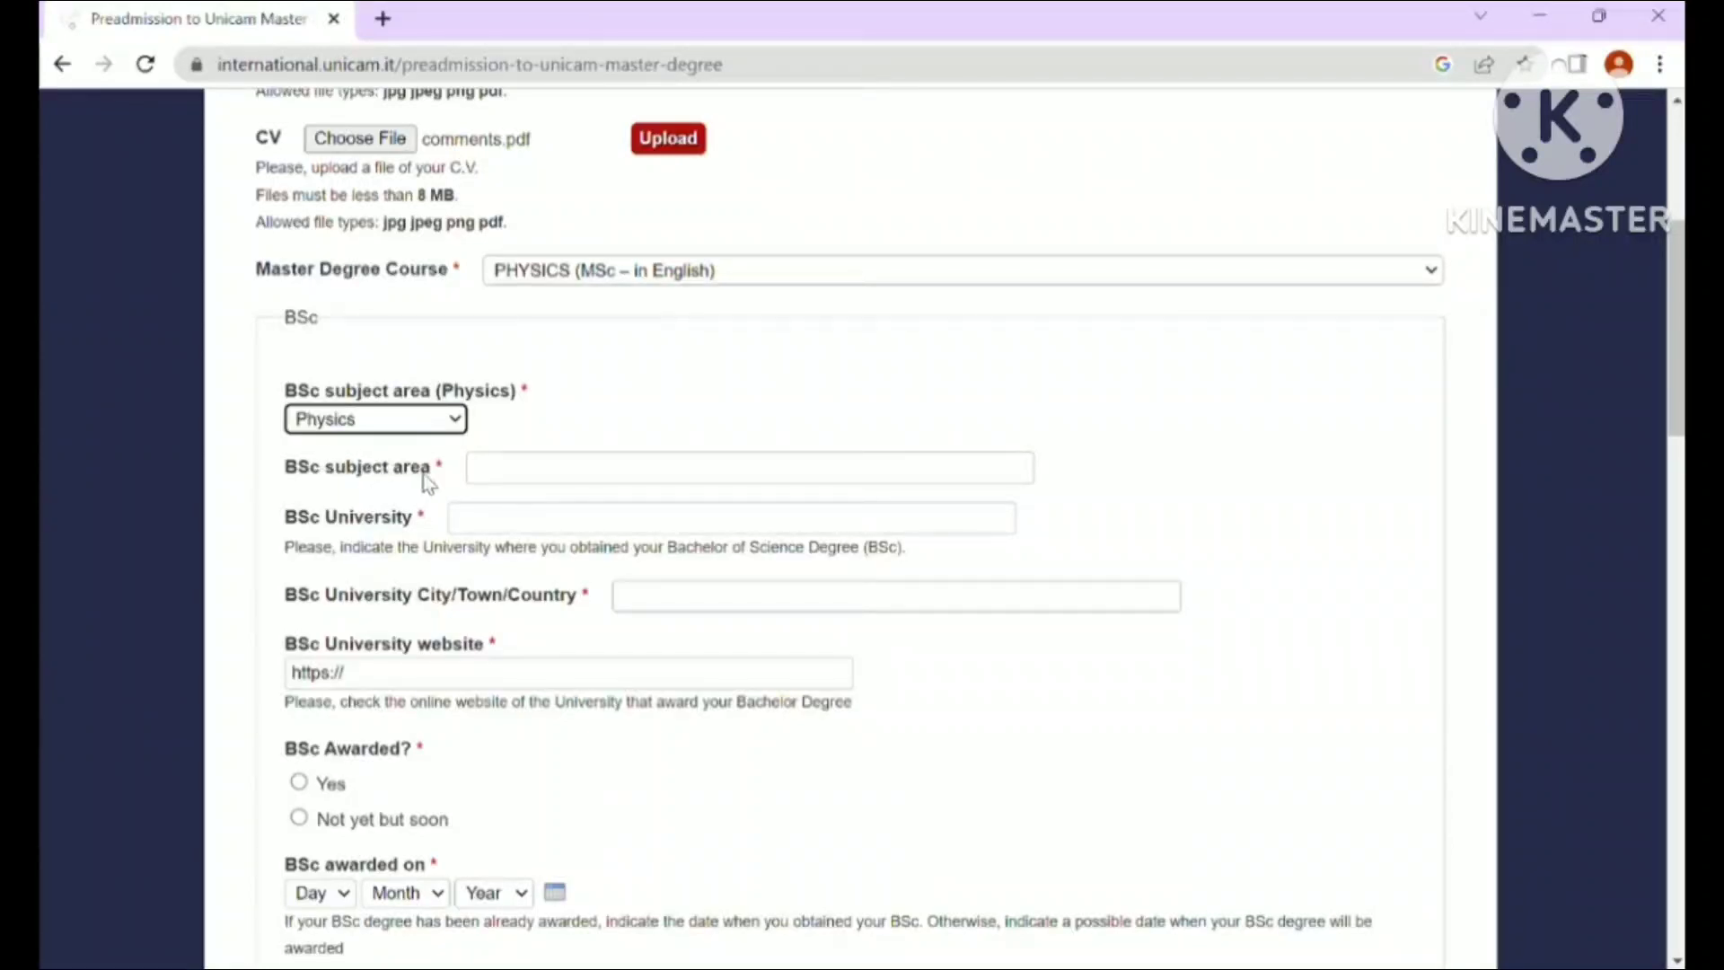
left_click(496, 468)
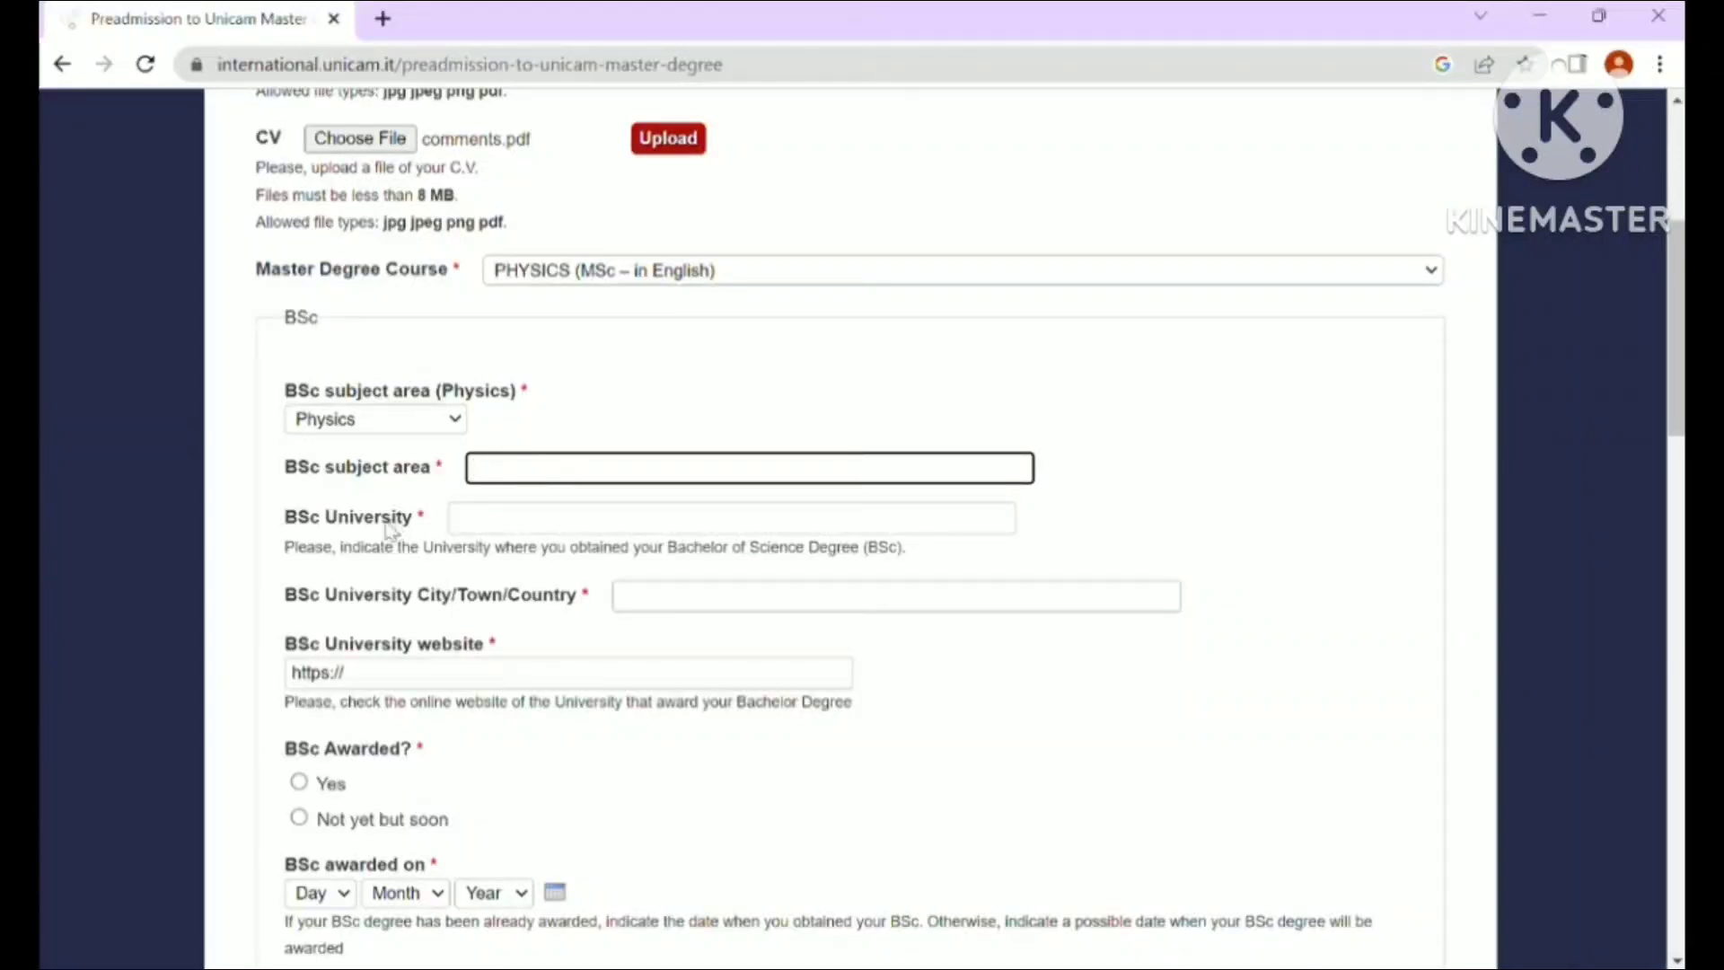
left_click(506, 519)
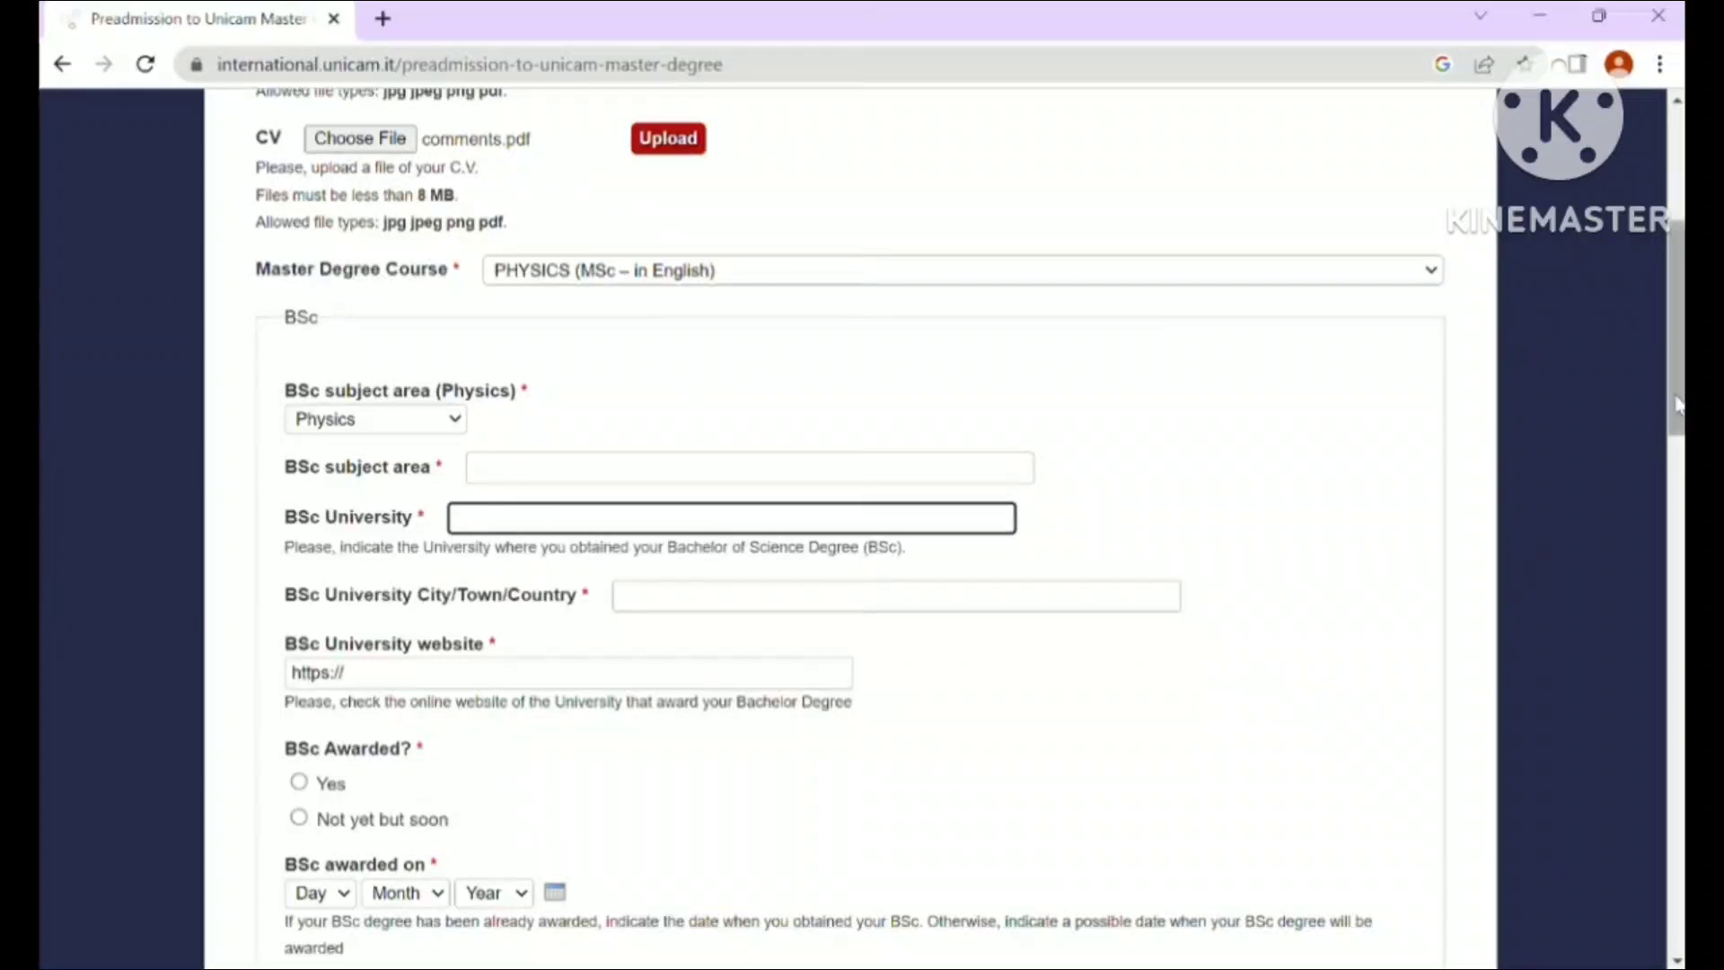
- Enter Lahore as the city and COMSATS as the BSc university, and mark BSc awarded Yes
left_click_drag(1678, 406, 1678, 455)
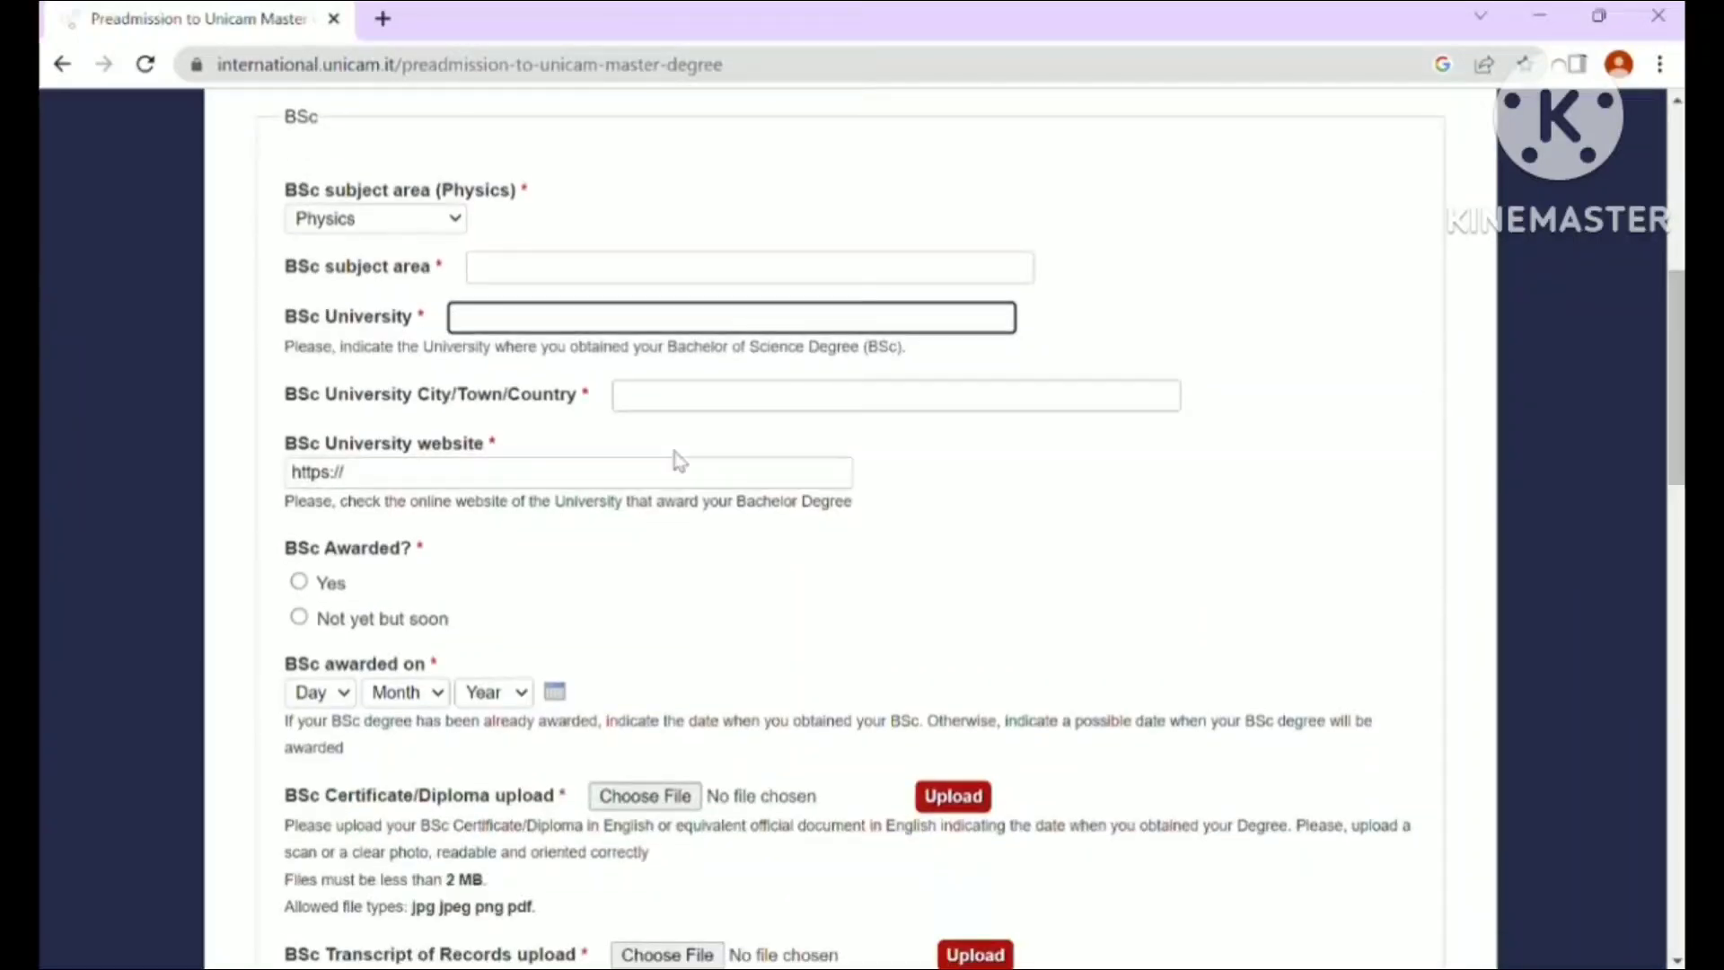
left_click(665, 396)
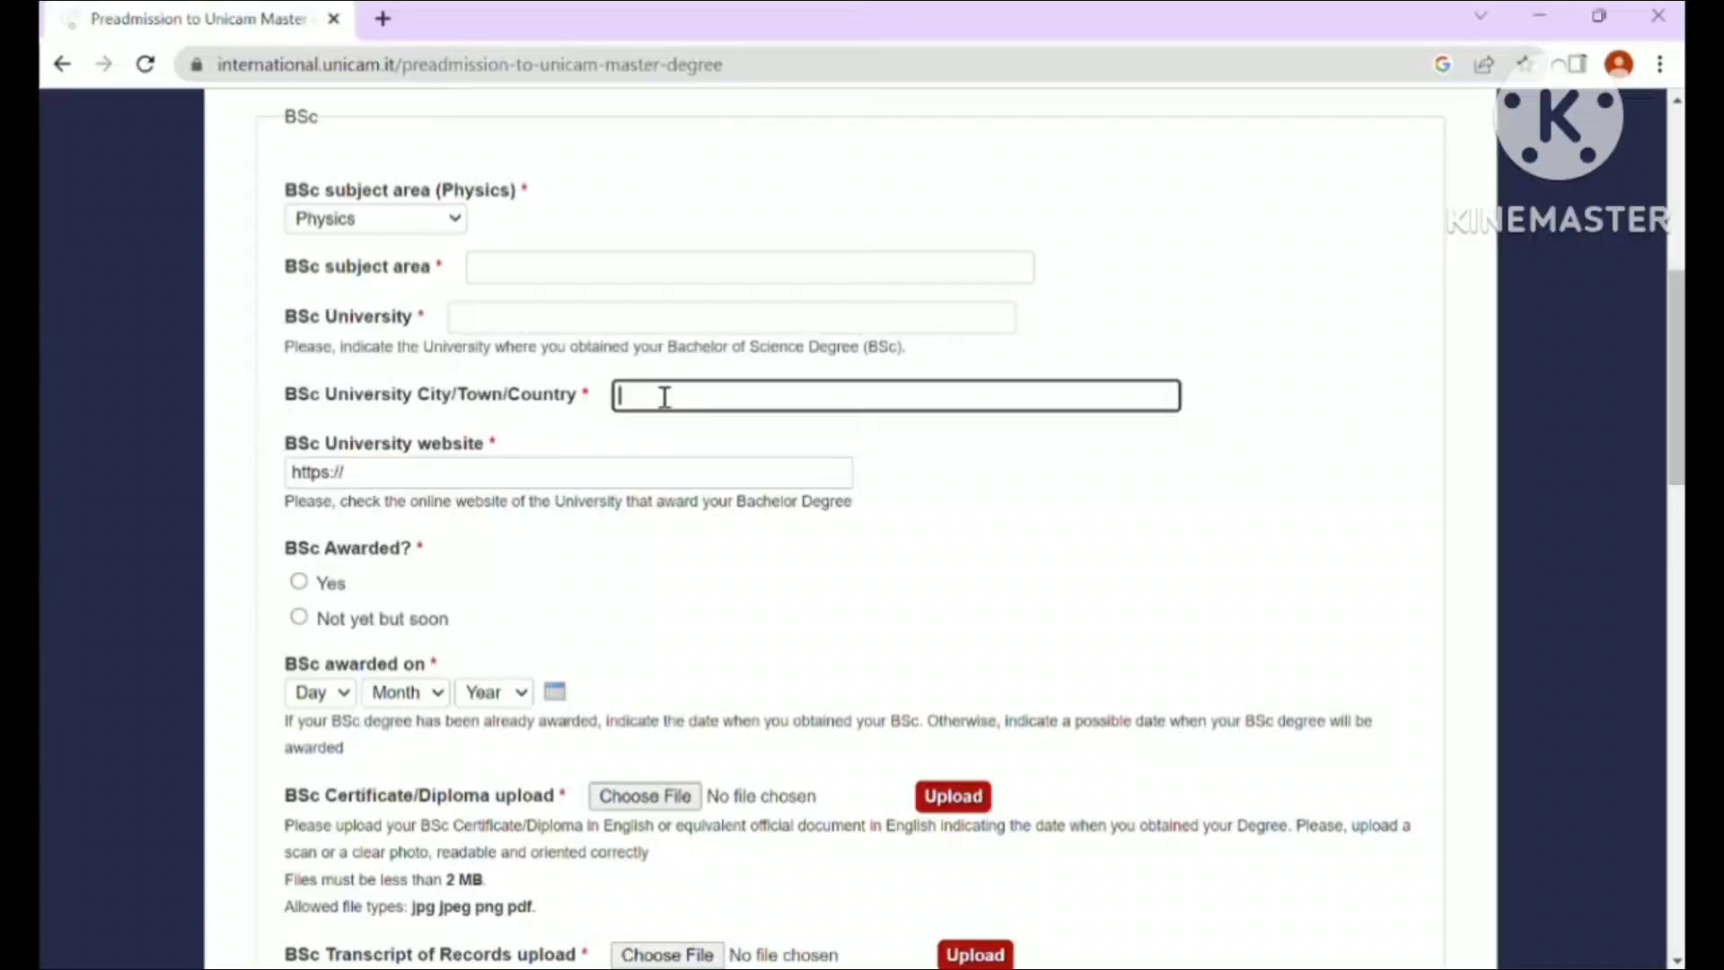
type("Lahore")
left_click(569, 318)
type("COMSATS")
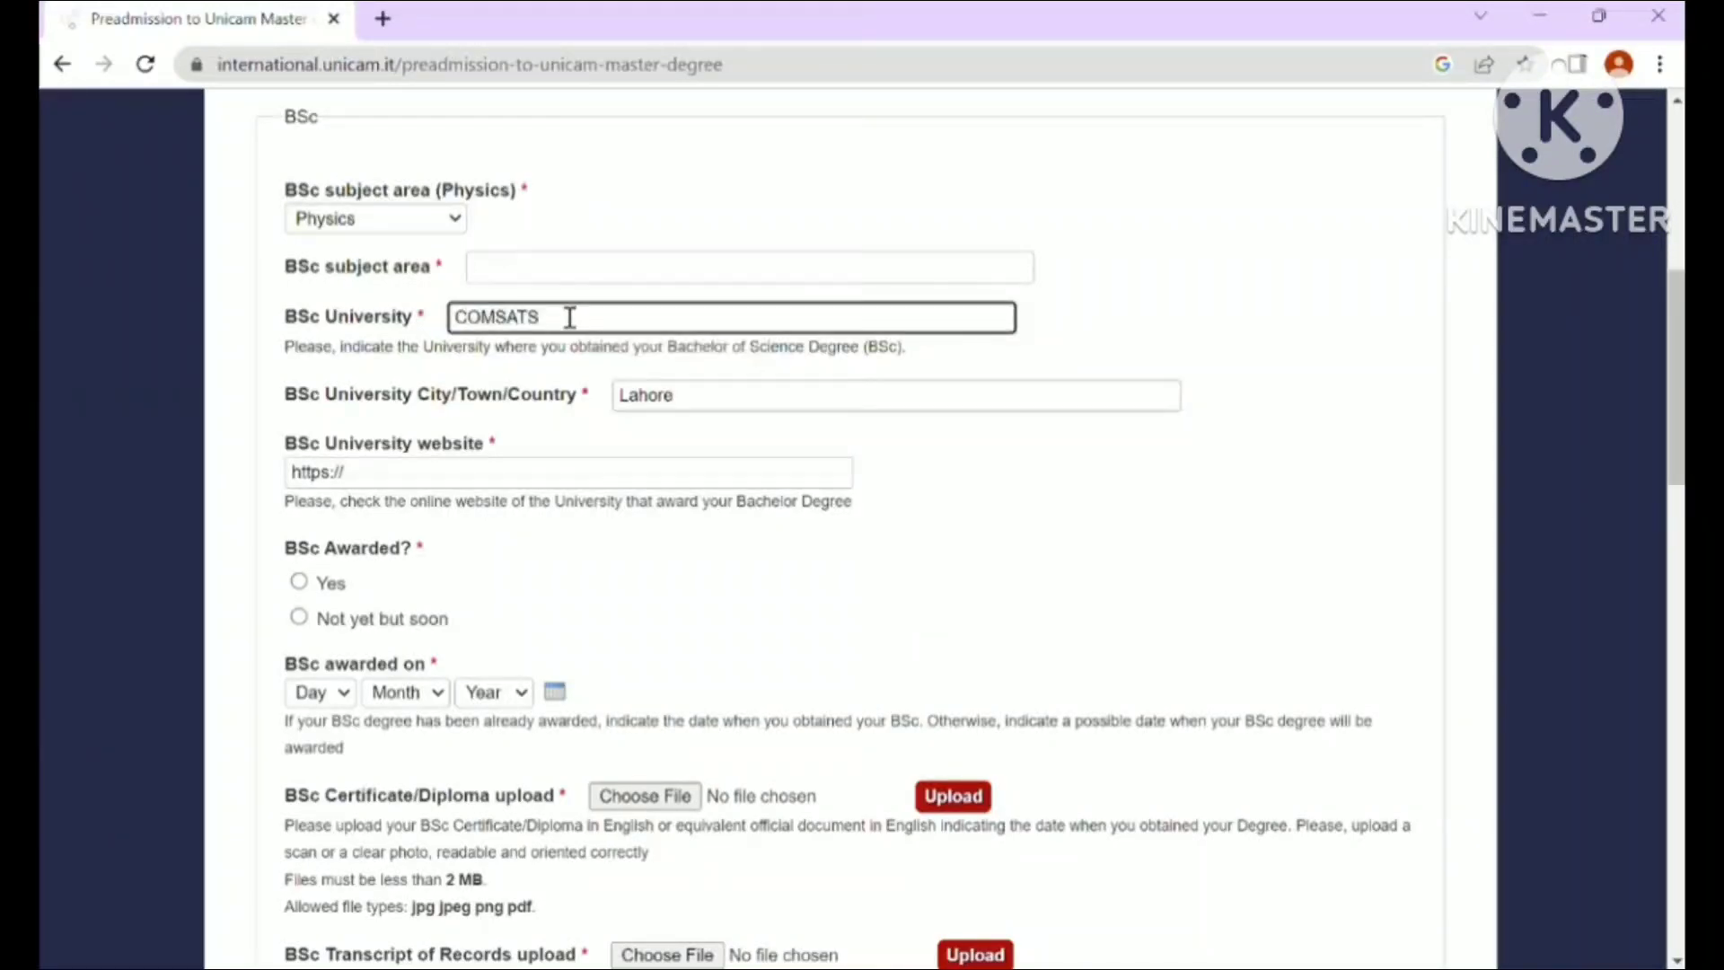
left_click(508, 266)
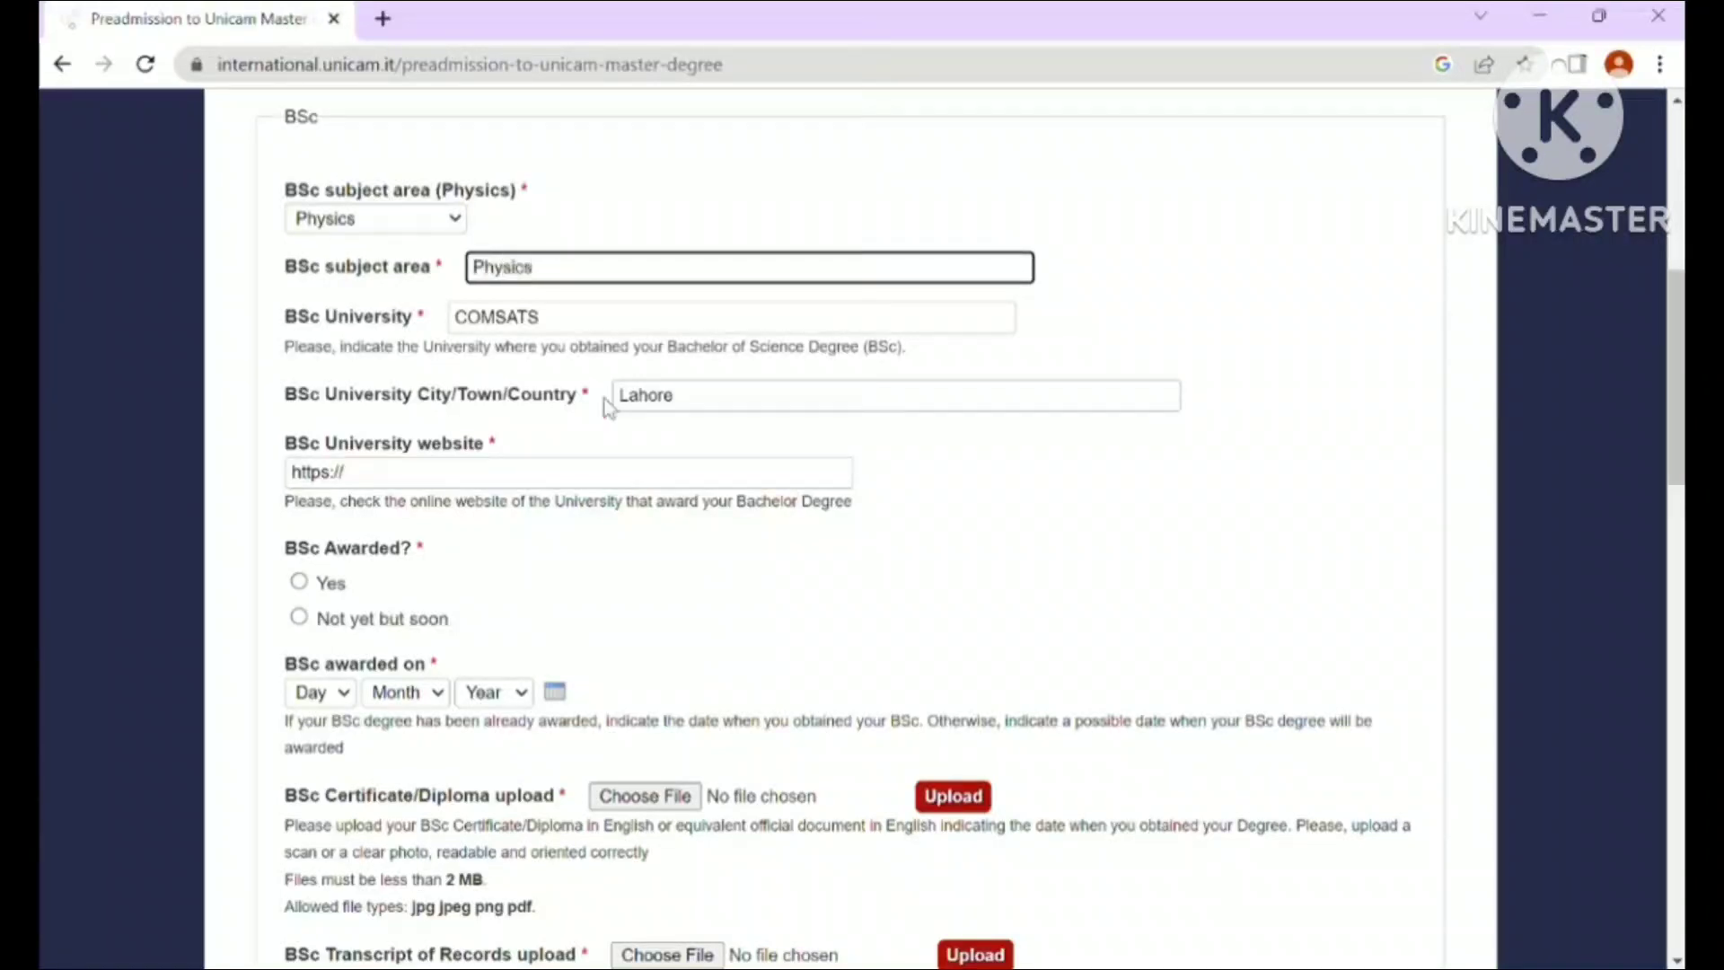
left_click(506, 474)
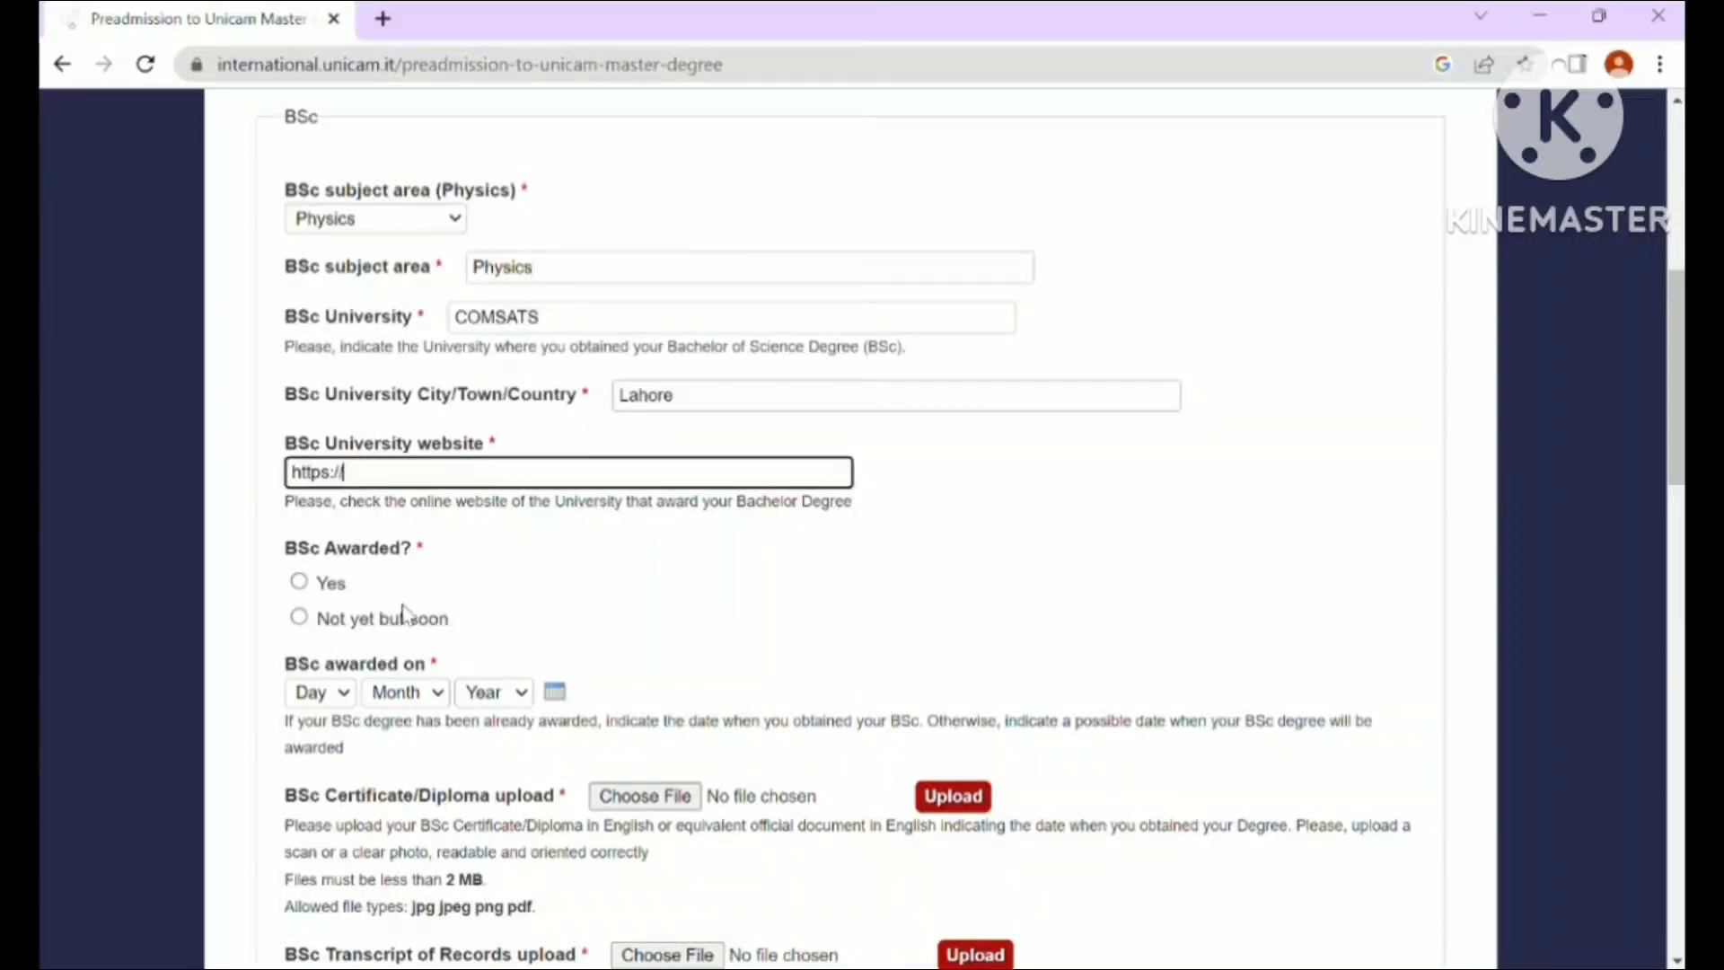
left_click(300, 582)
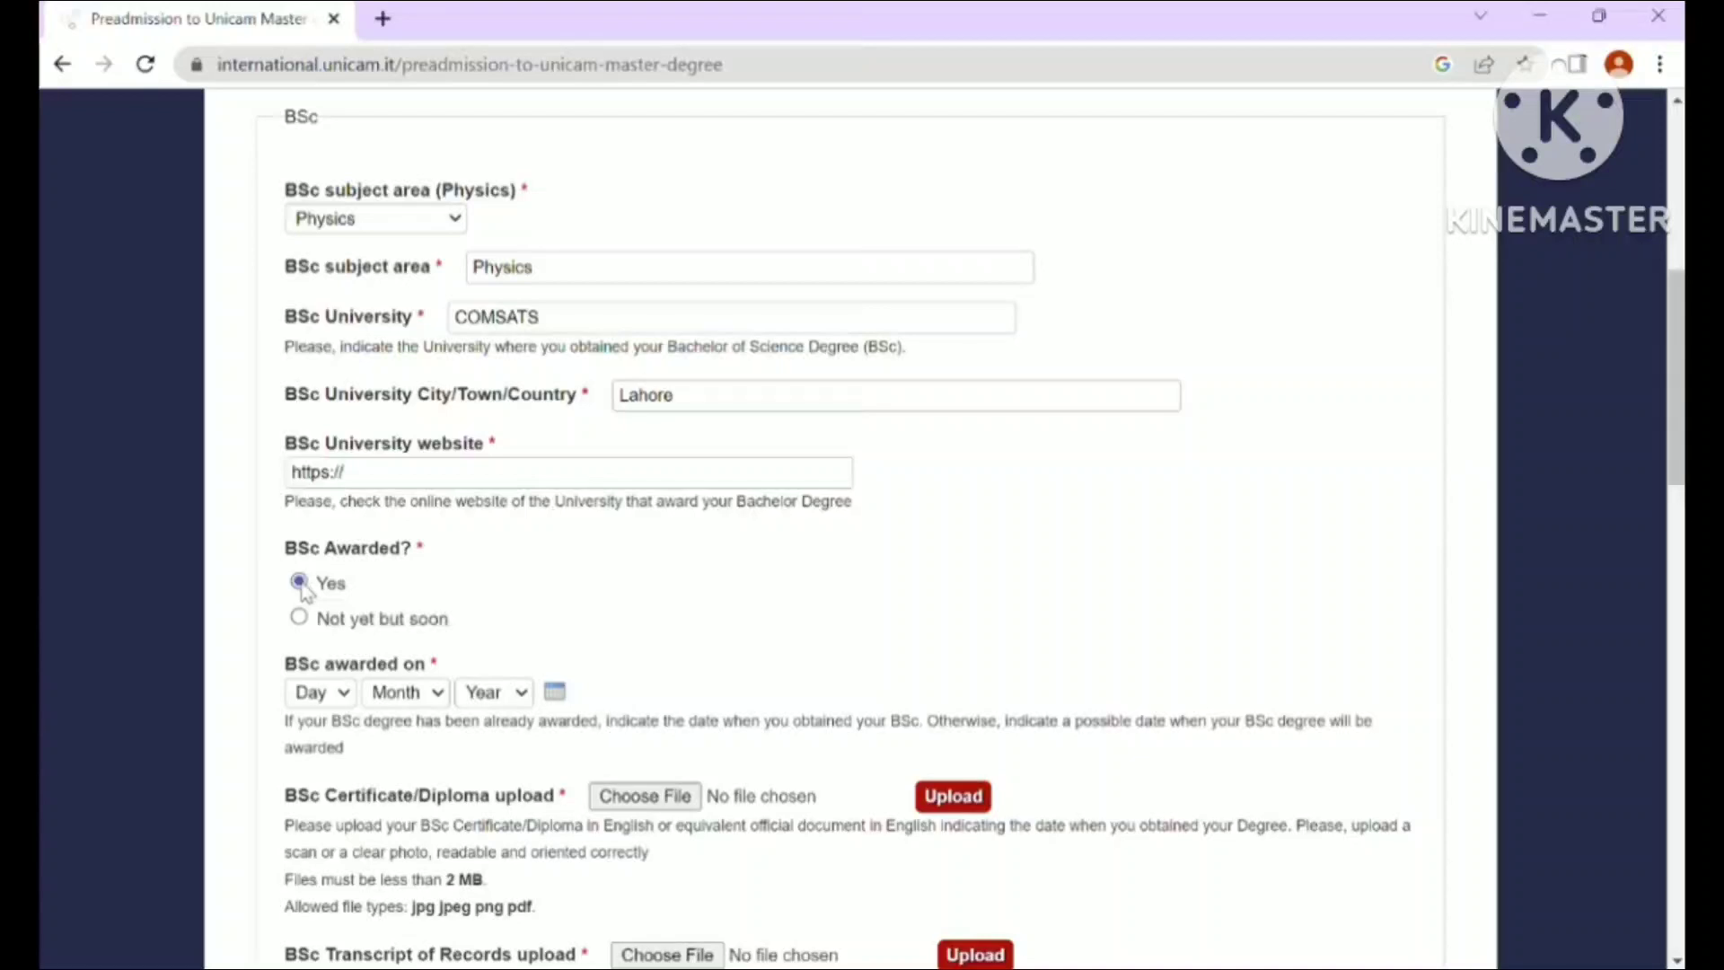
- Choose 2017, Jan and 1 in the BSc awarded on year, month and day dropdowns
left_click_drag(1679, 404, 1679, 485)
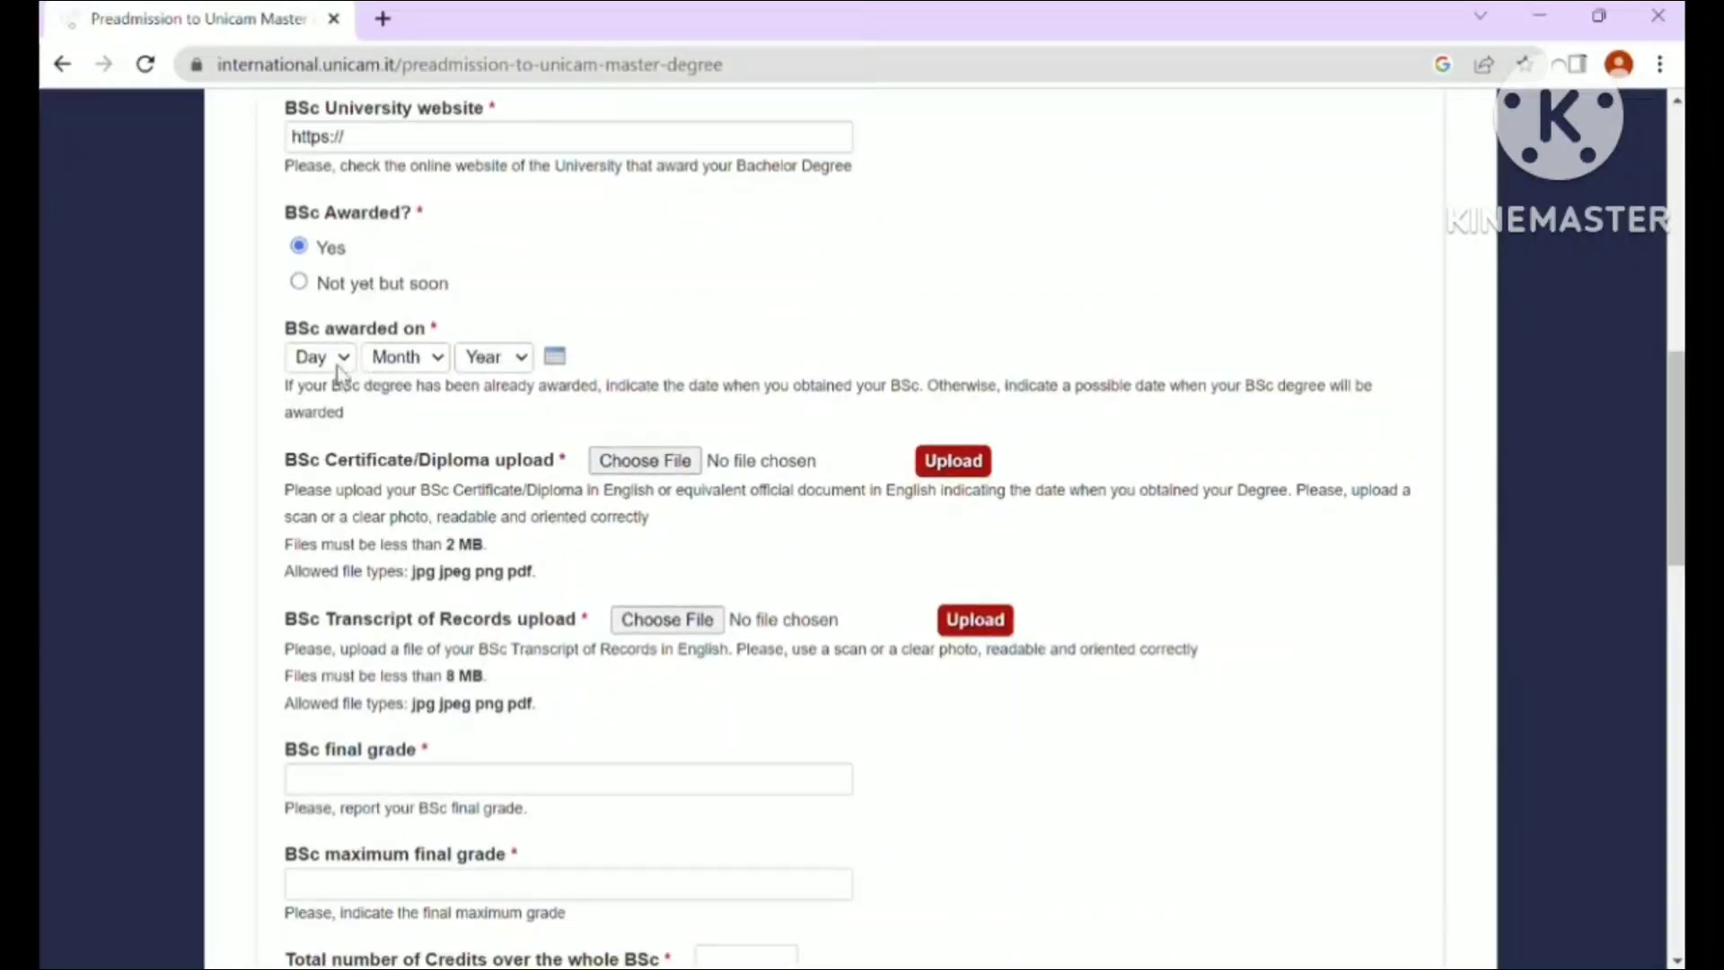
left_click(521, 359)
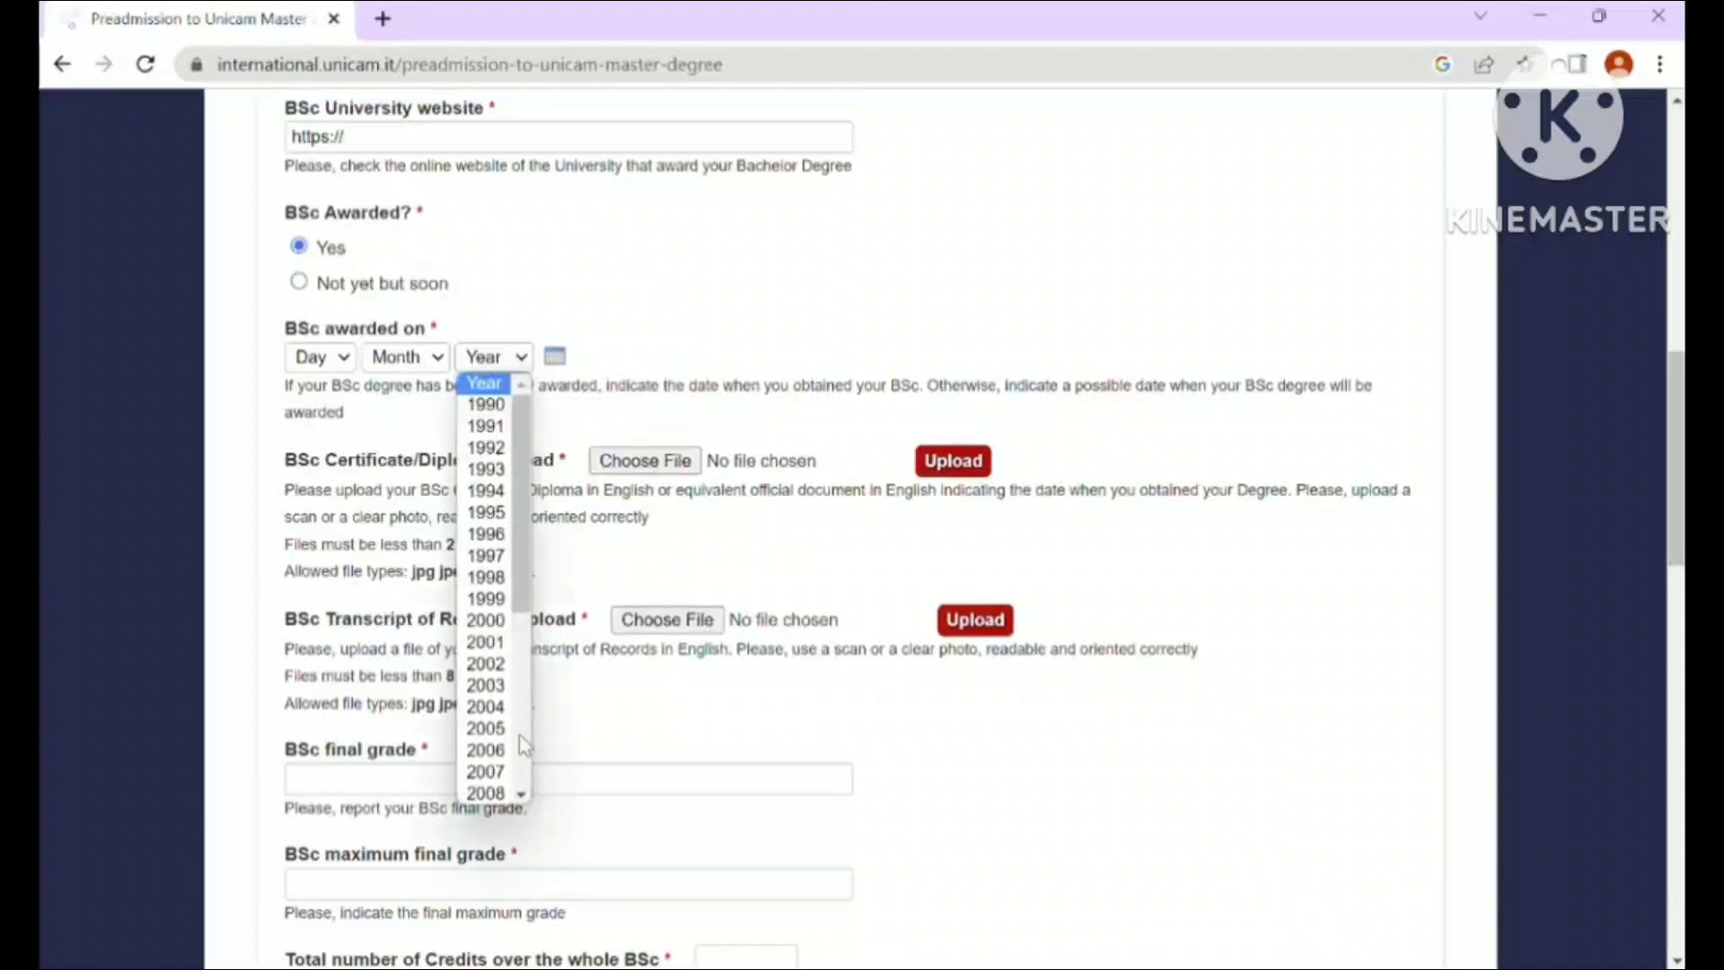
left_click(523, 765)
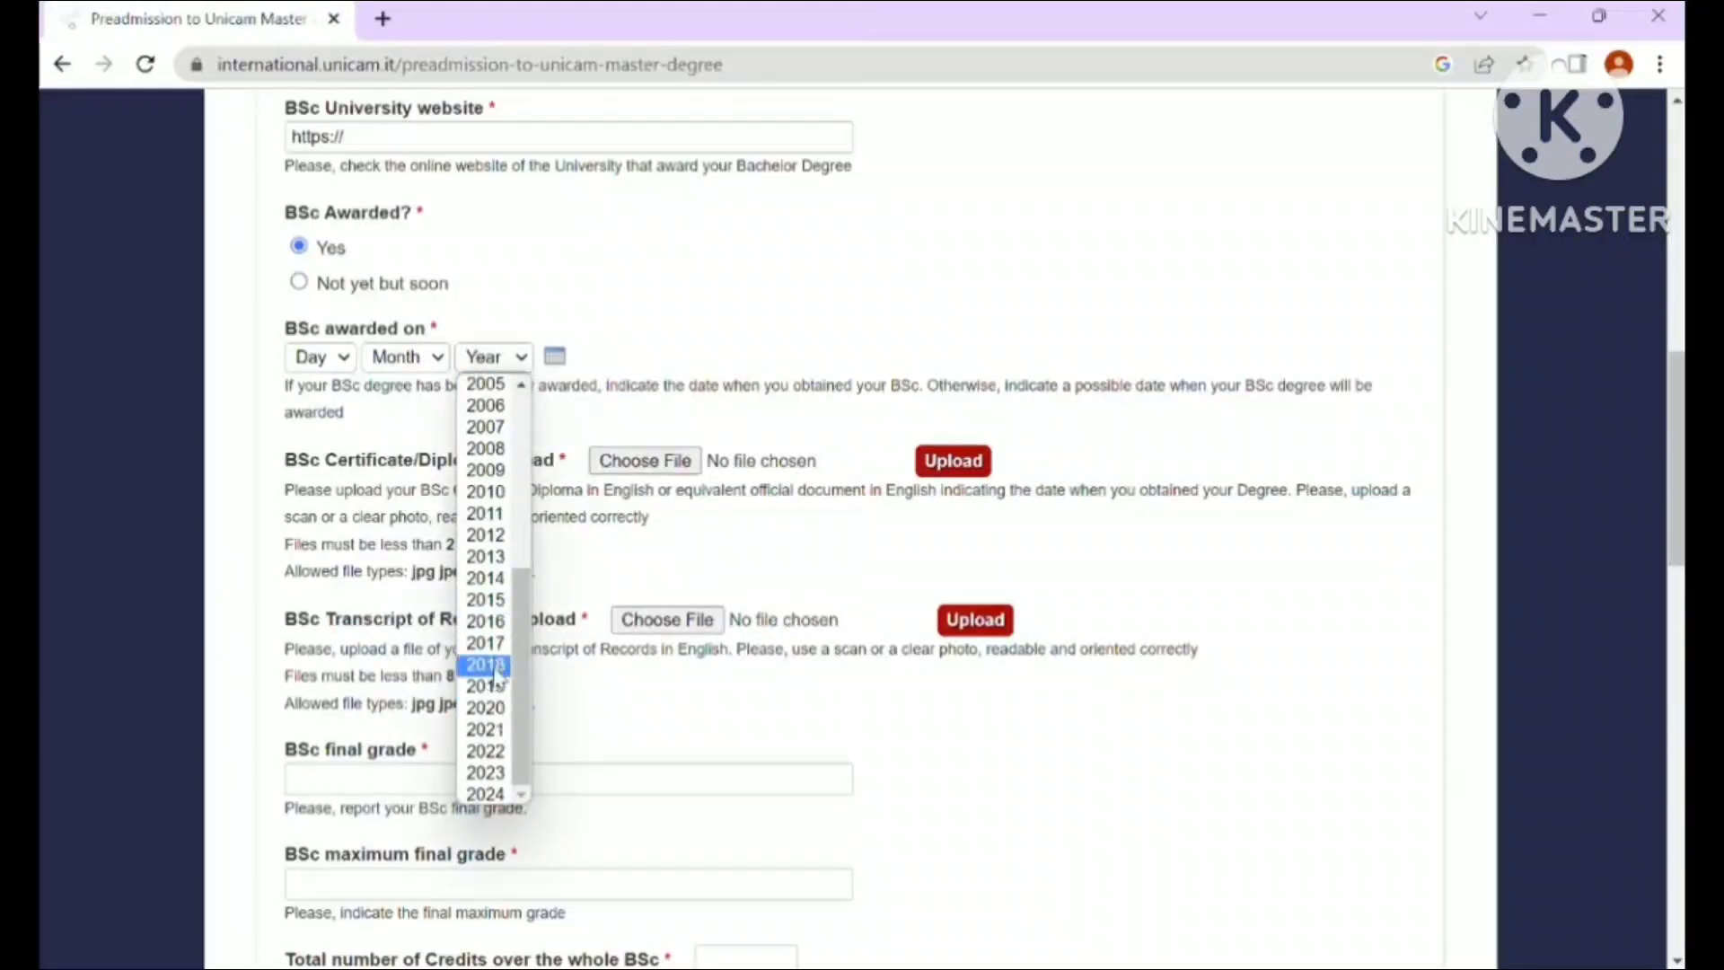
left_click(485, 644)
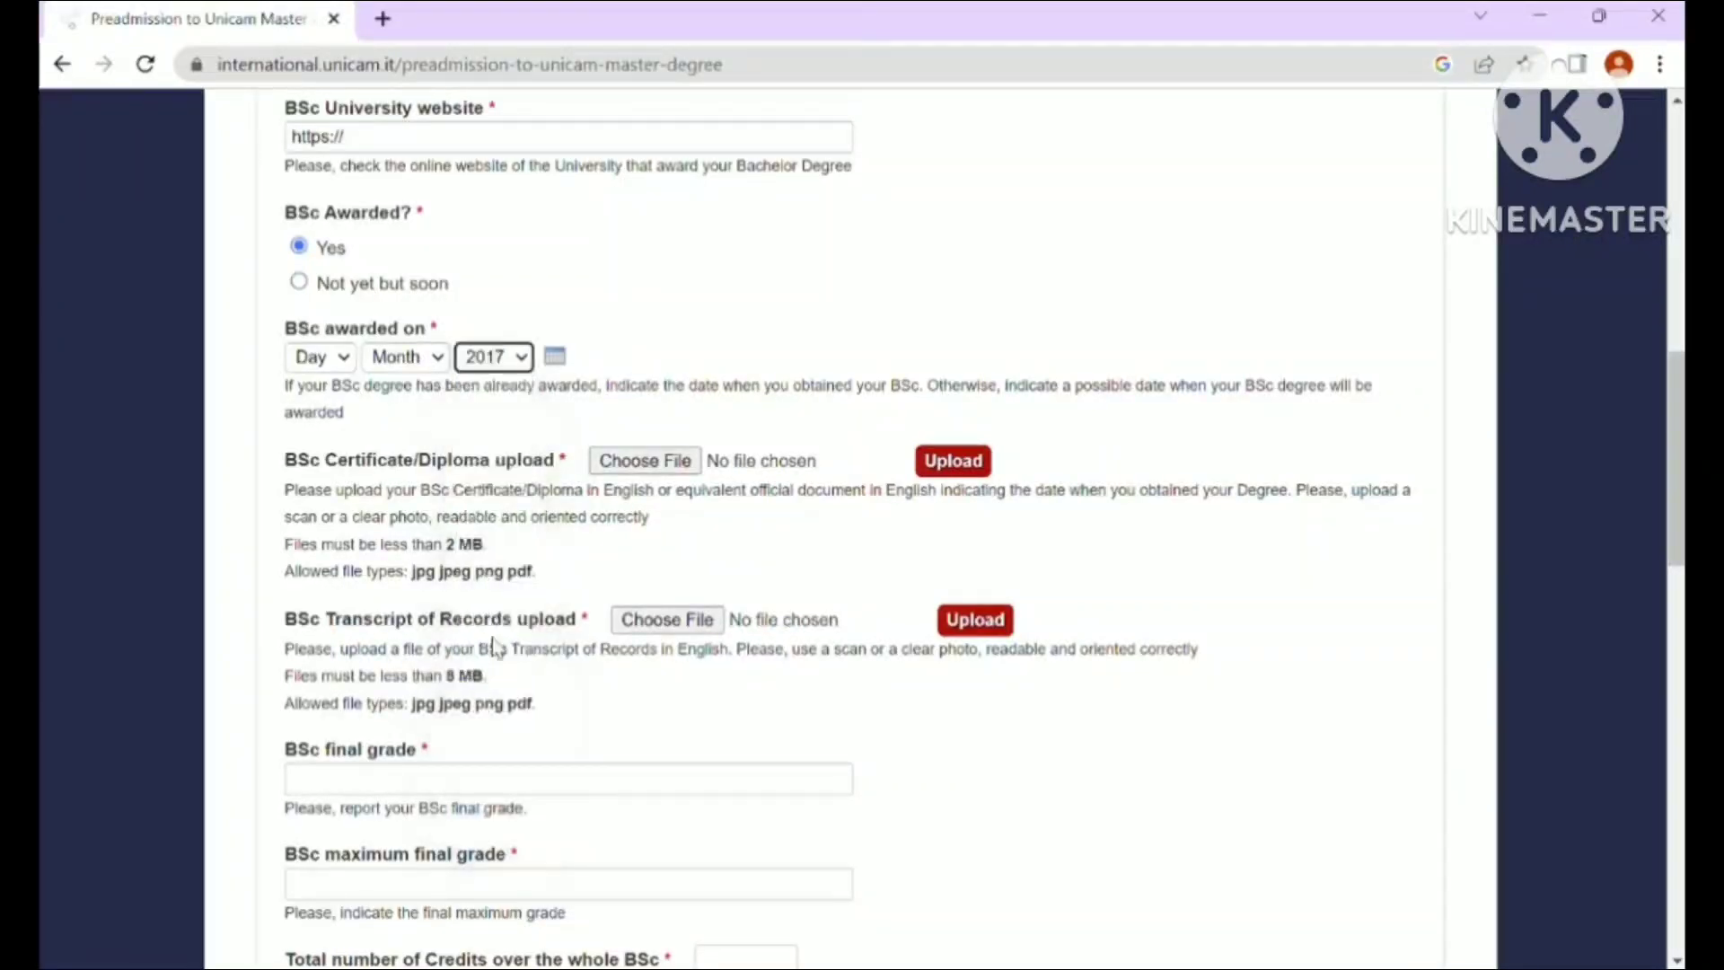
left_click(437, 357)
left_click(391, 405)
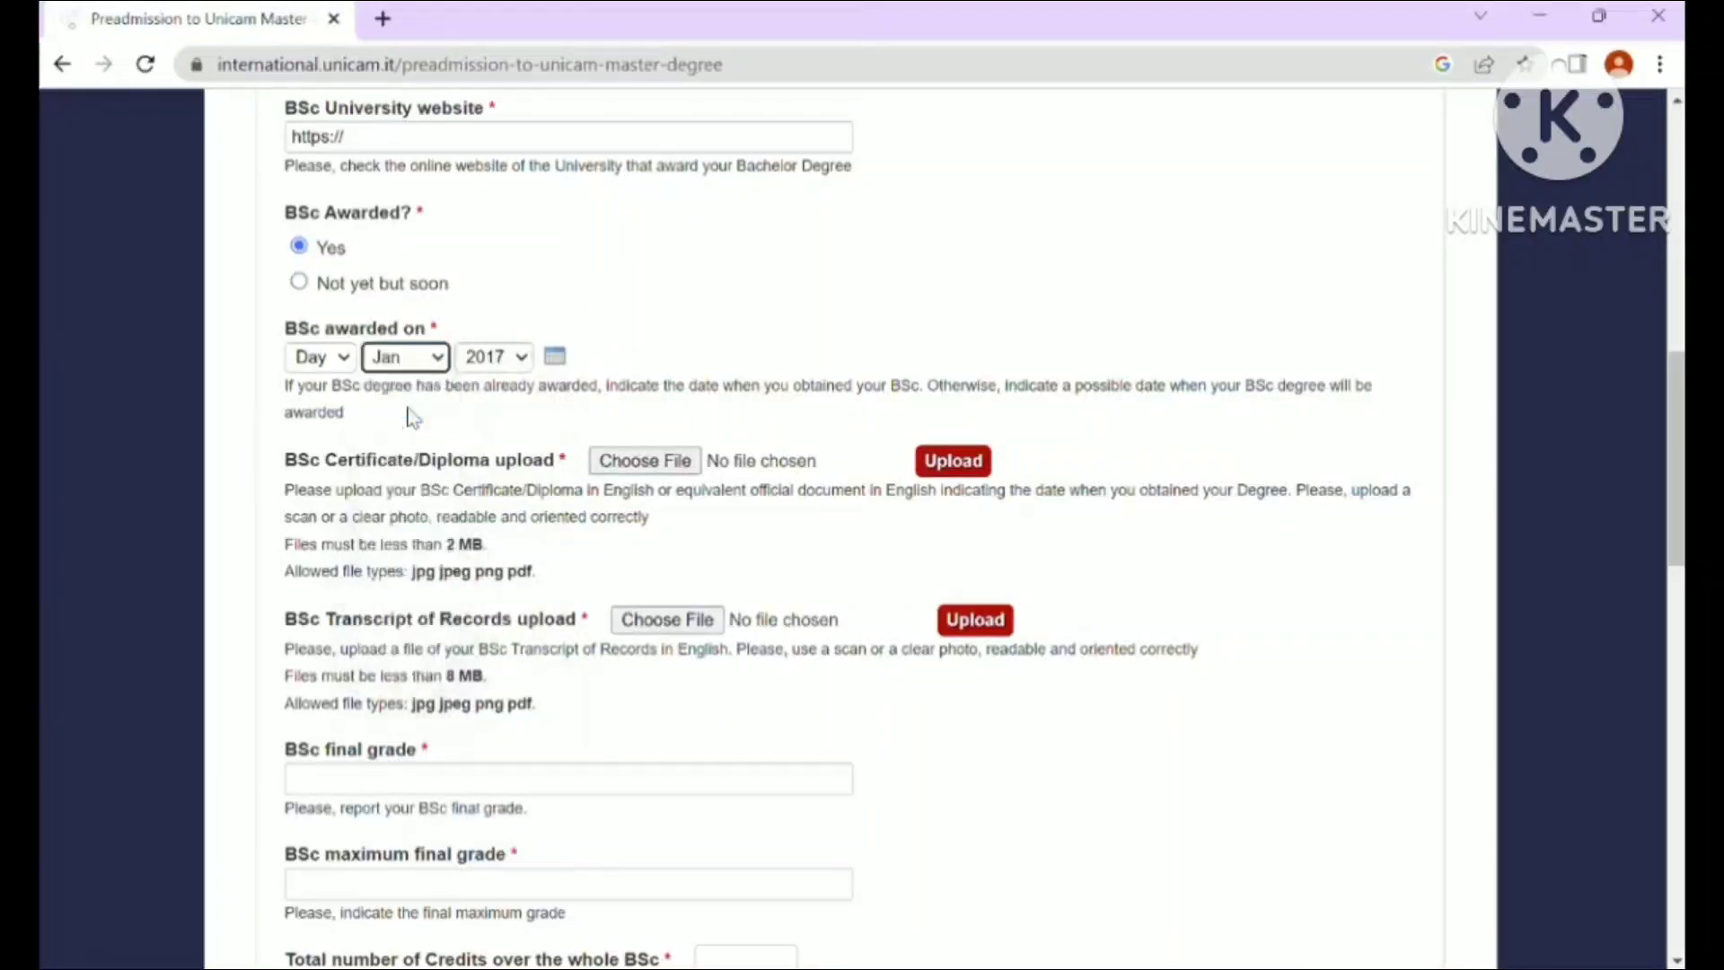
left_click(338, 359)
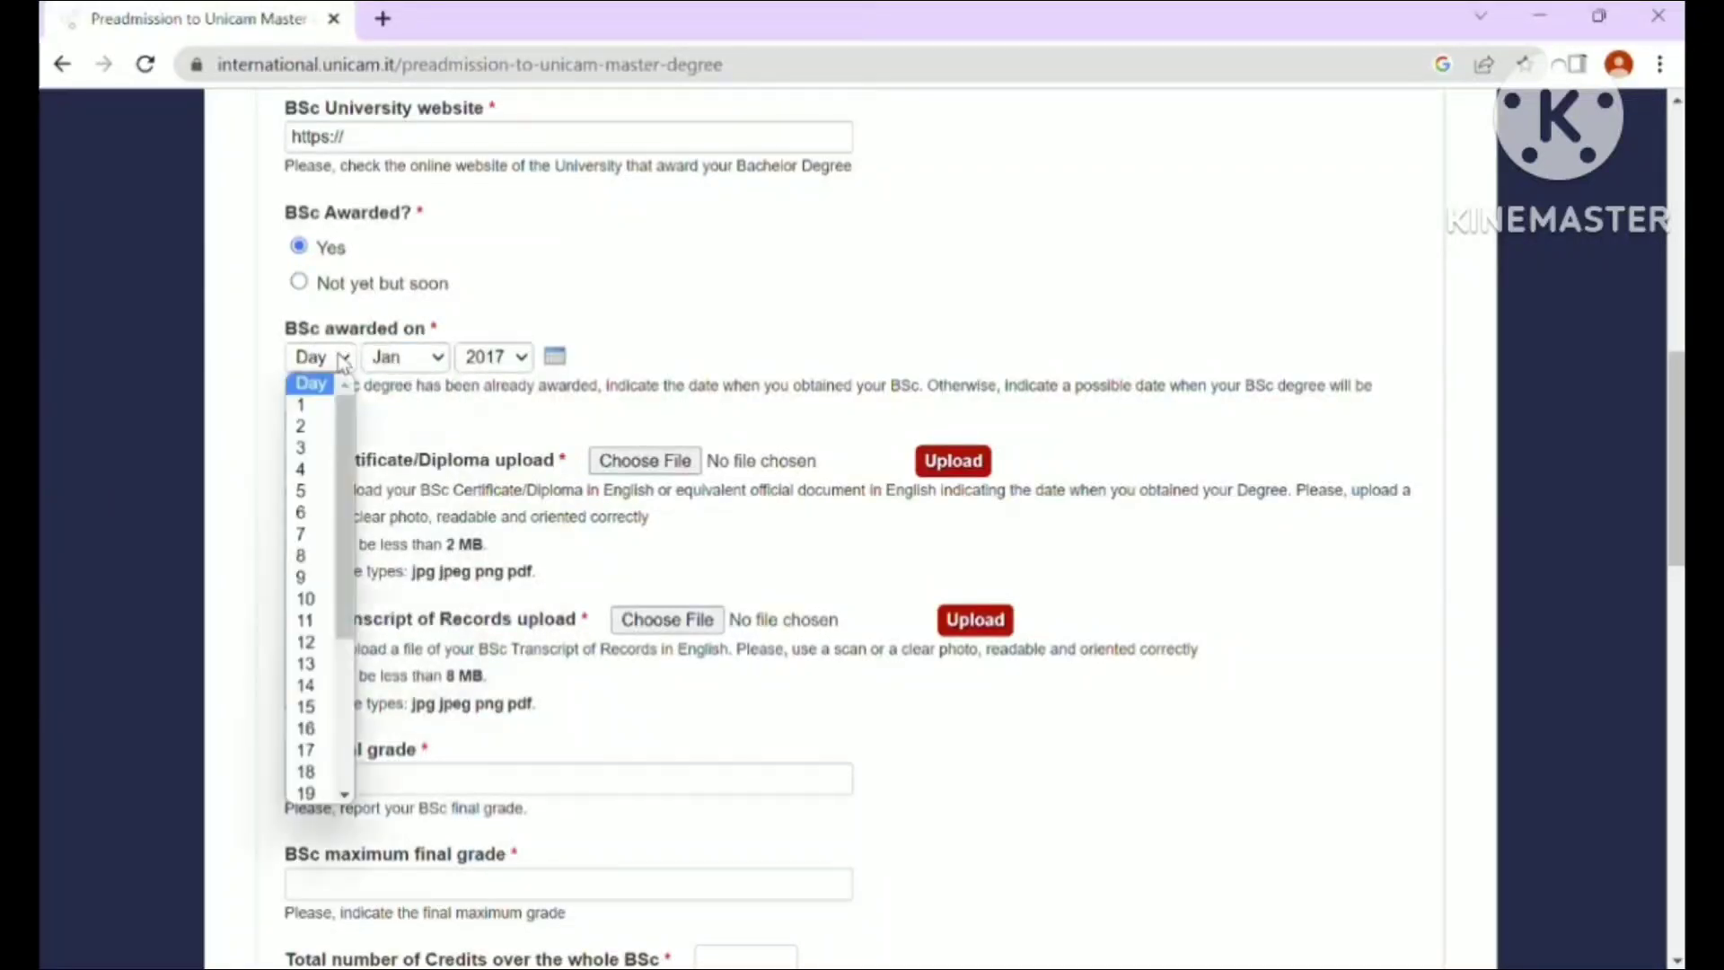
left_click(317, 402)
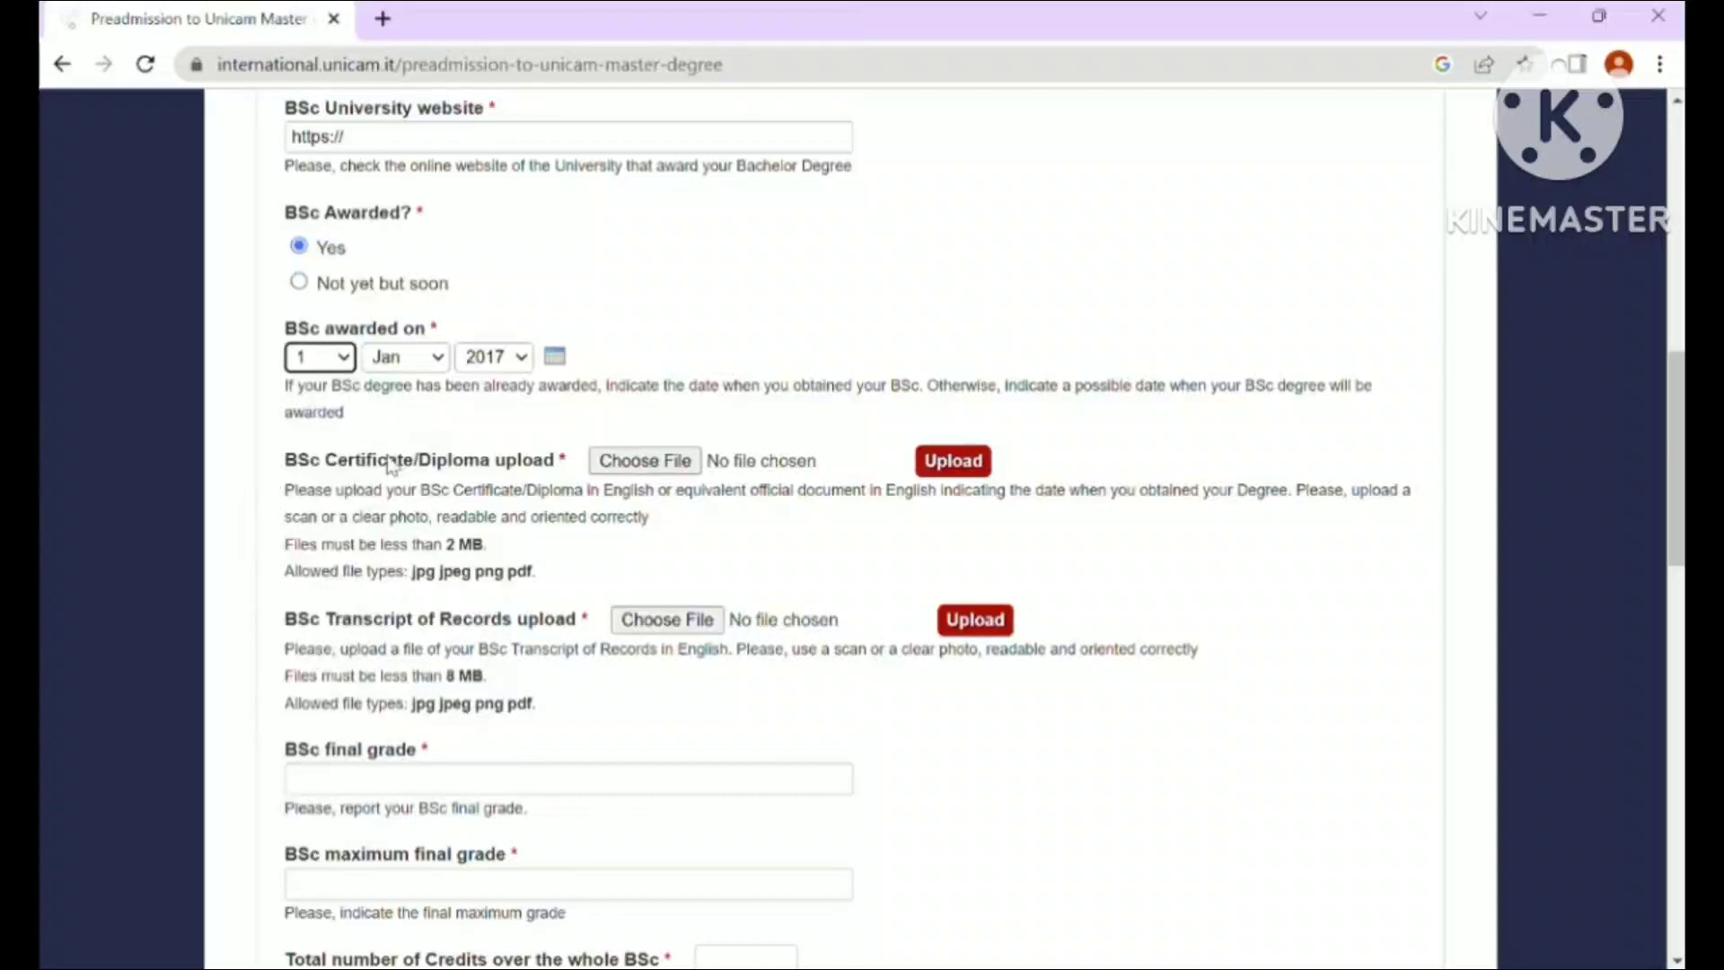
left_click(944, 466)
- Attach calabria.png as the BSc certificate
left_click(647, 467)
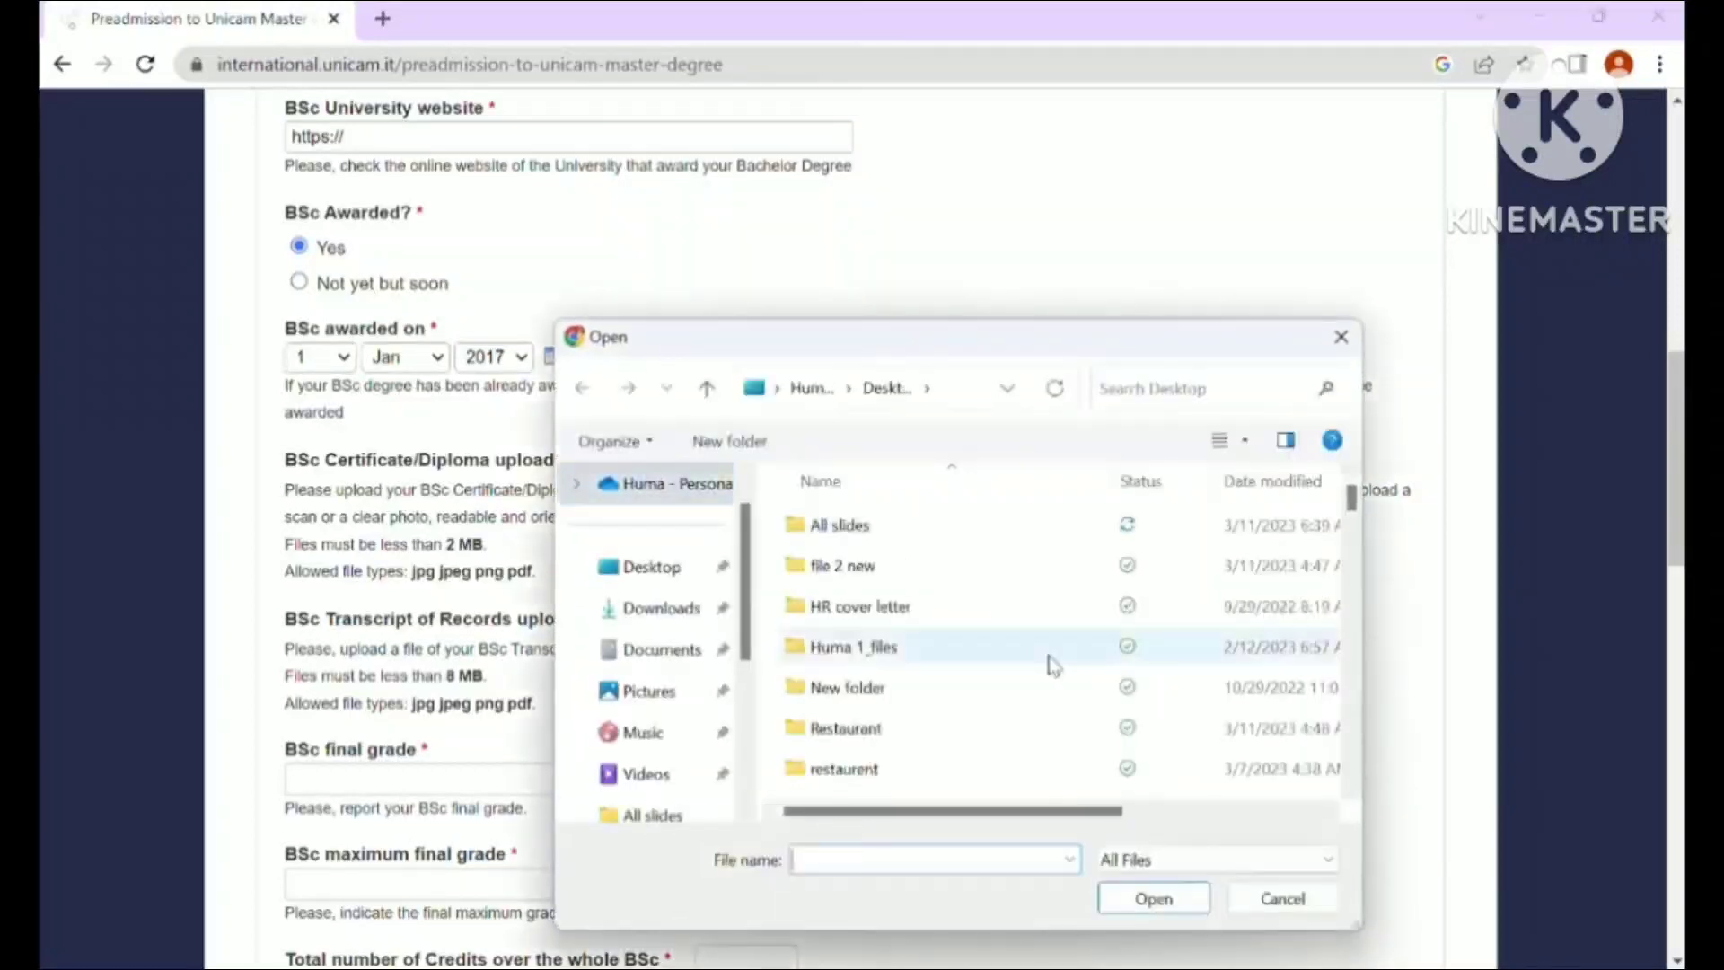
scroll(1354, 762, "down", 3)
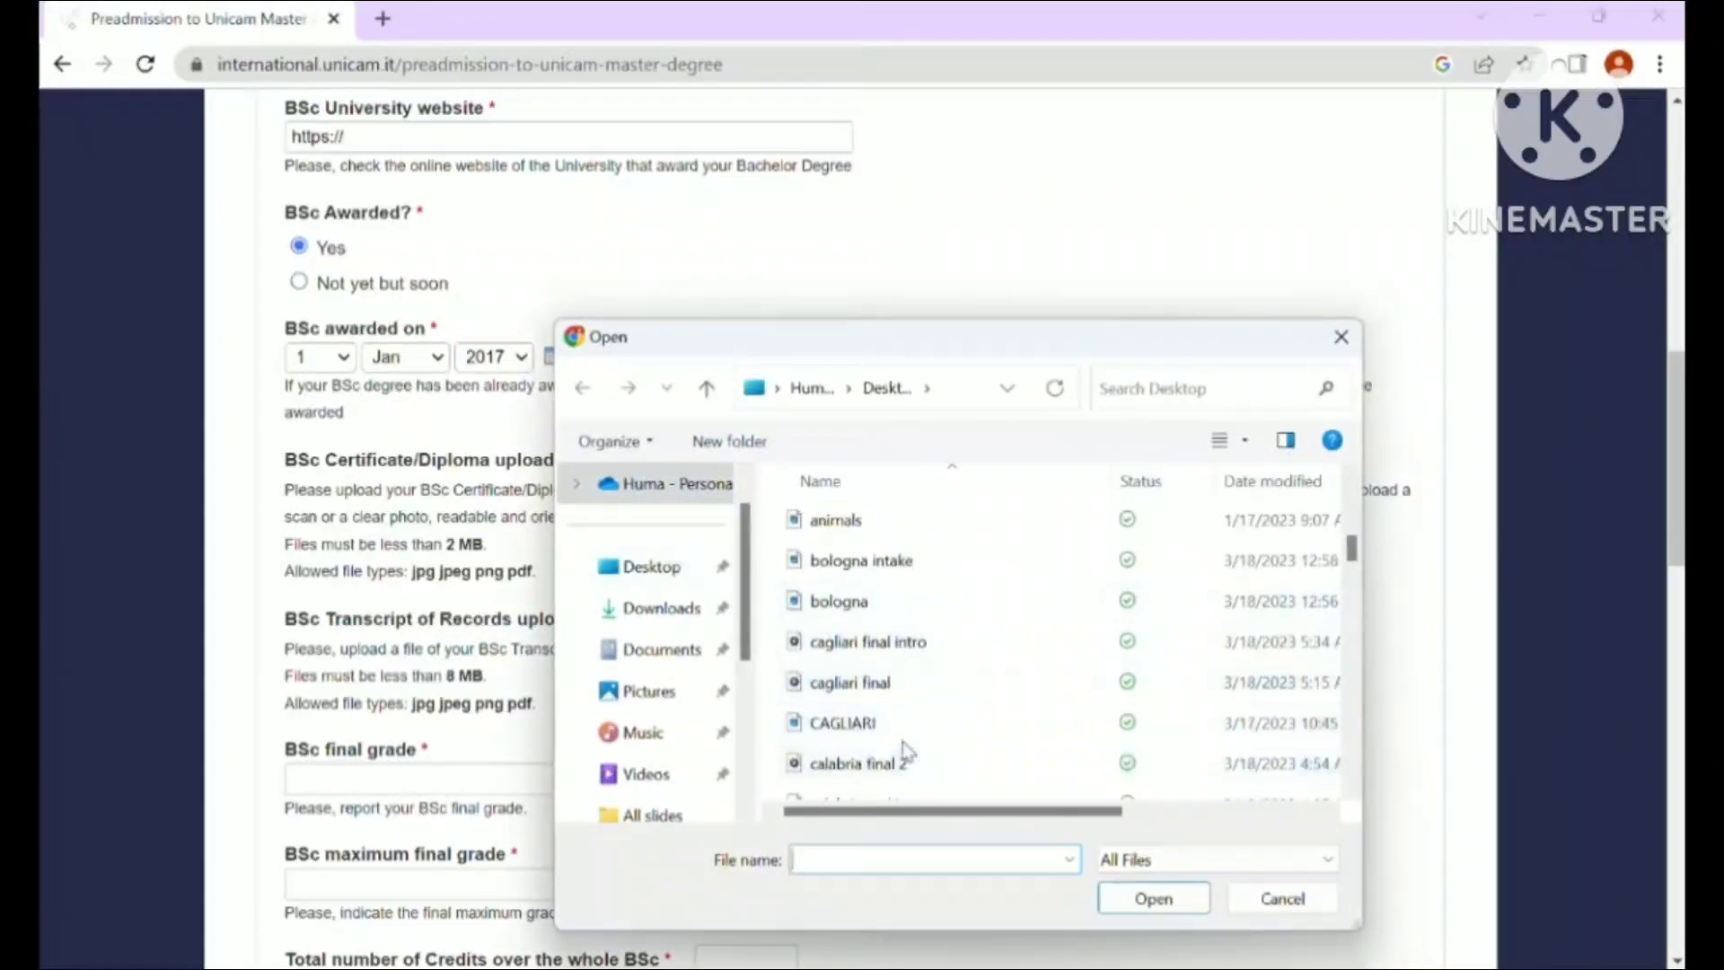
scroll(1354, 757, "down", 3)
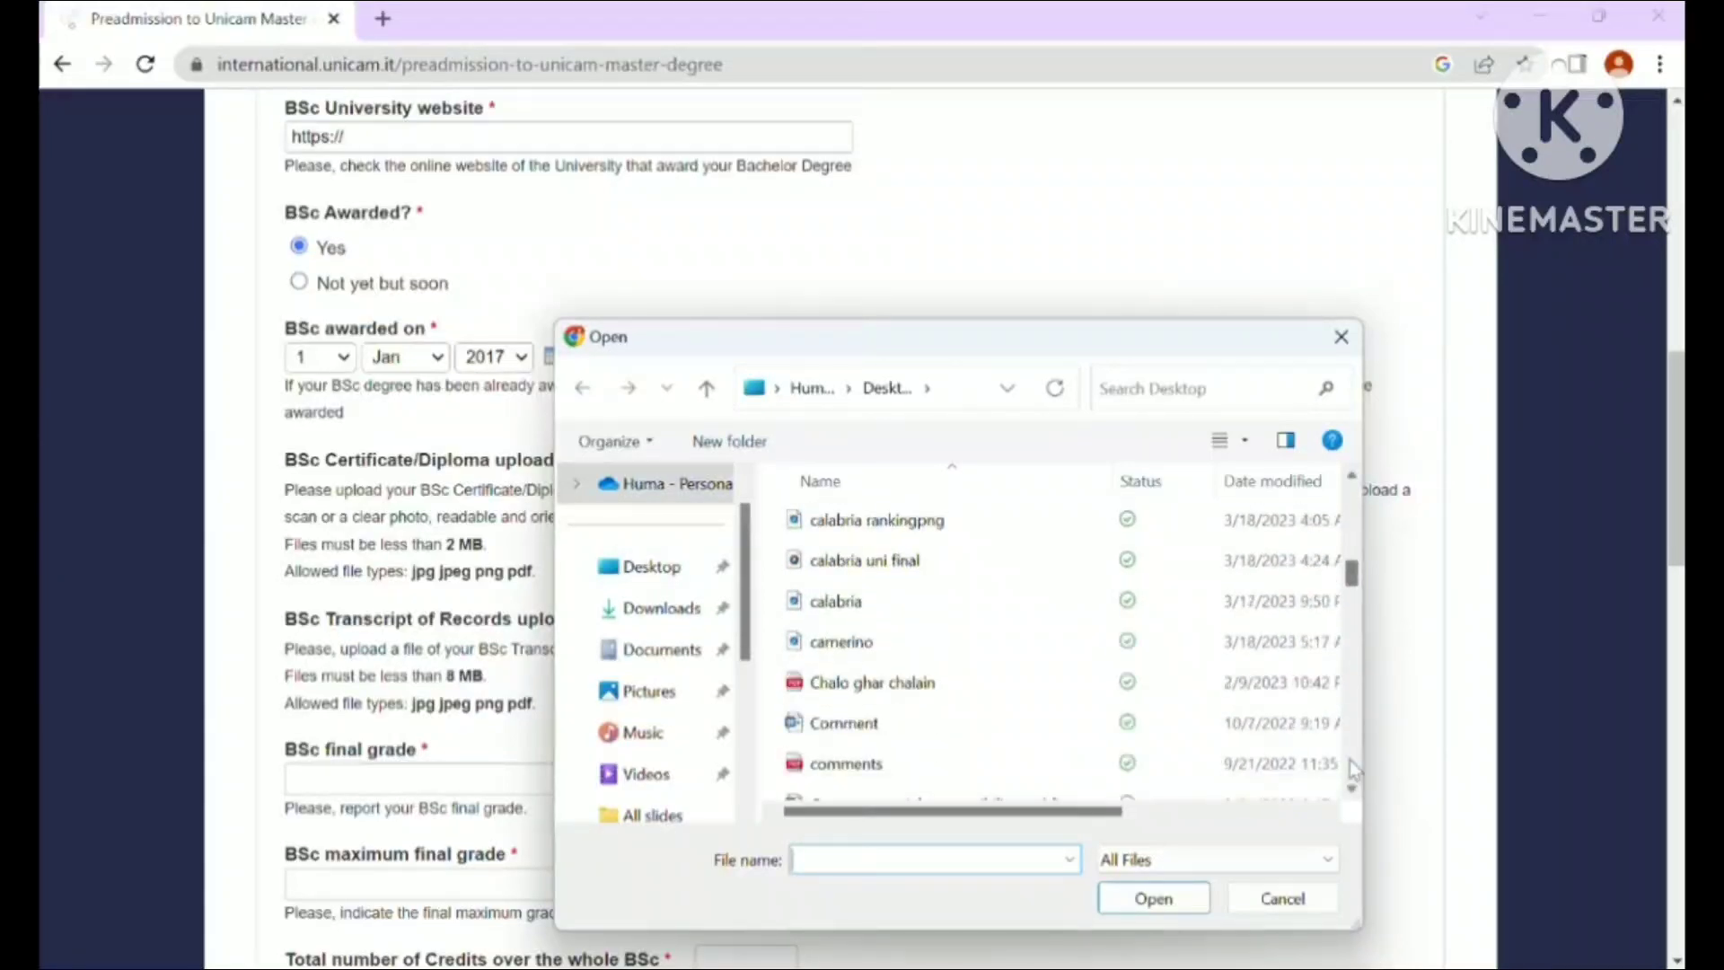
double_click(844, 601)
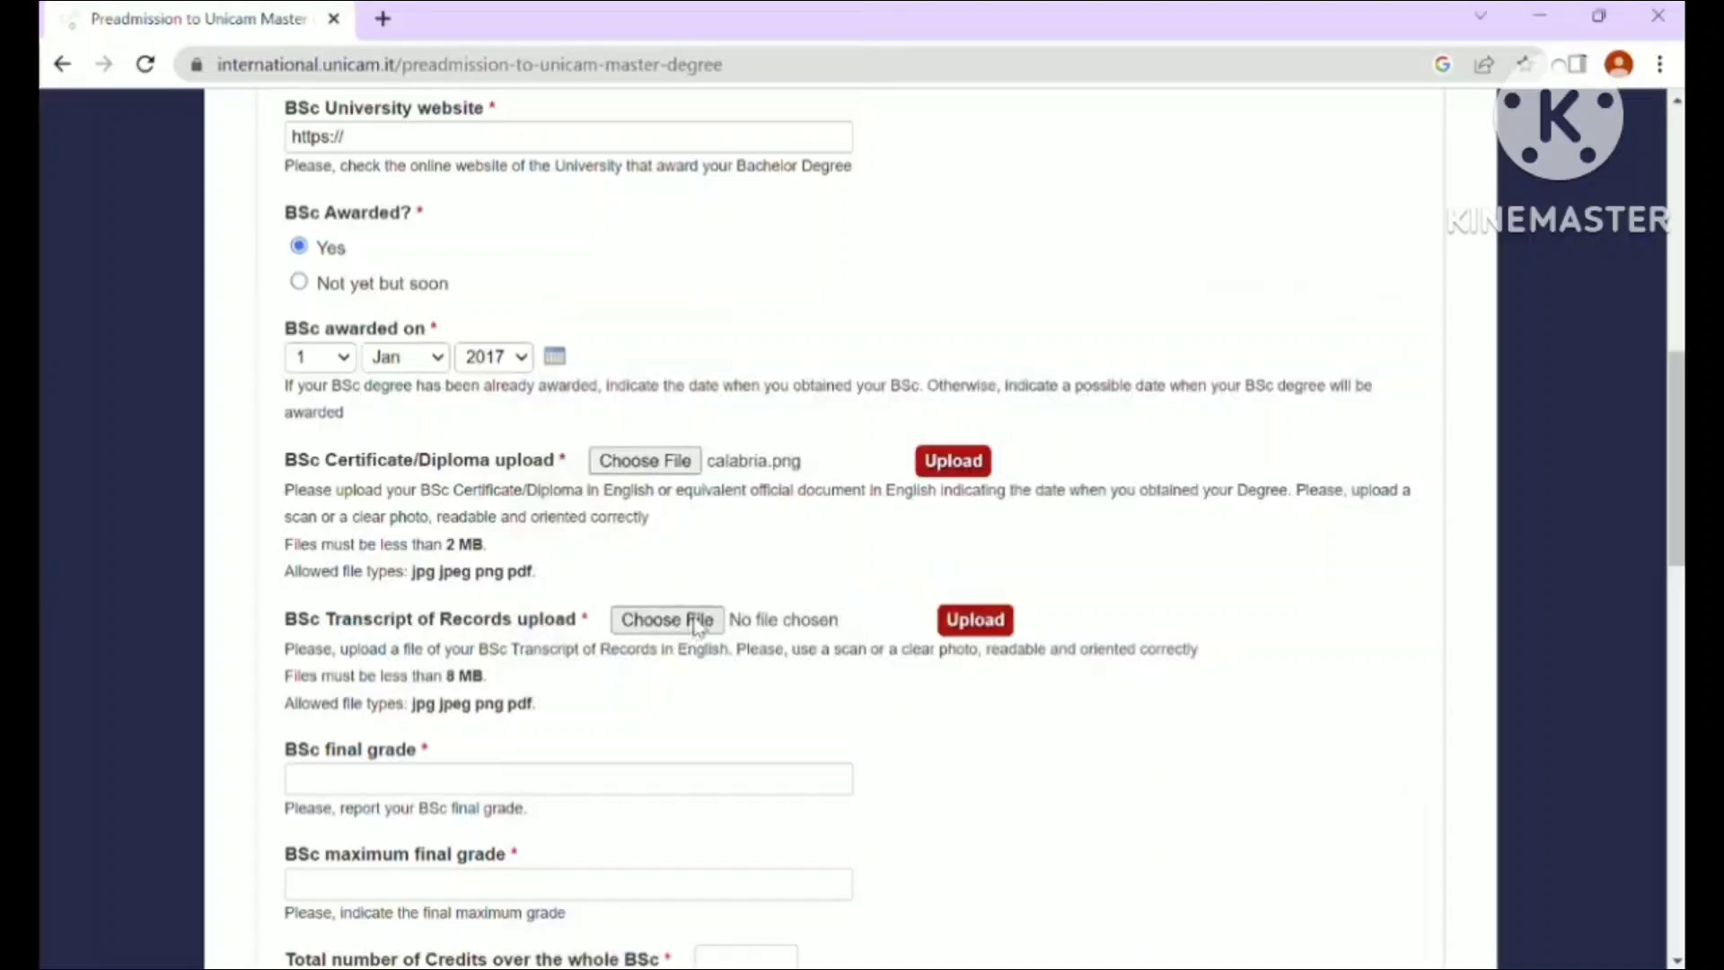
- Attach the publication PDF as the transcript of records
left_click(697, 626)
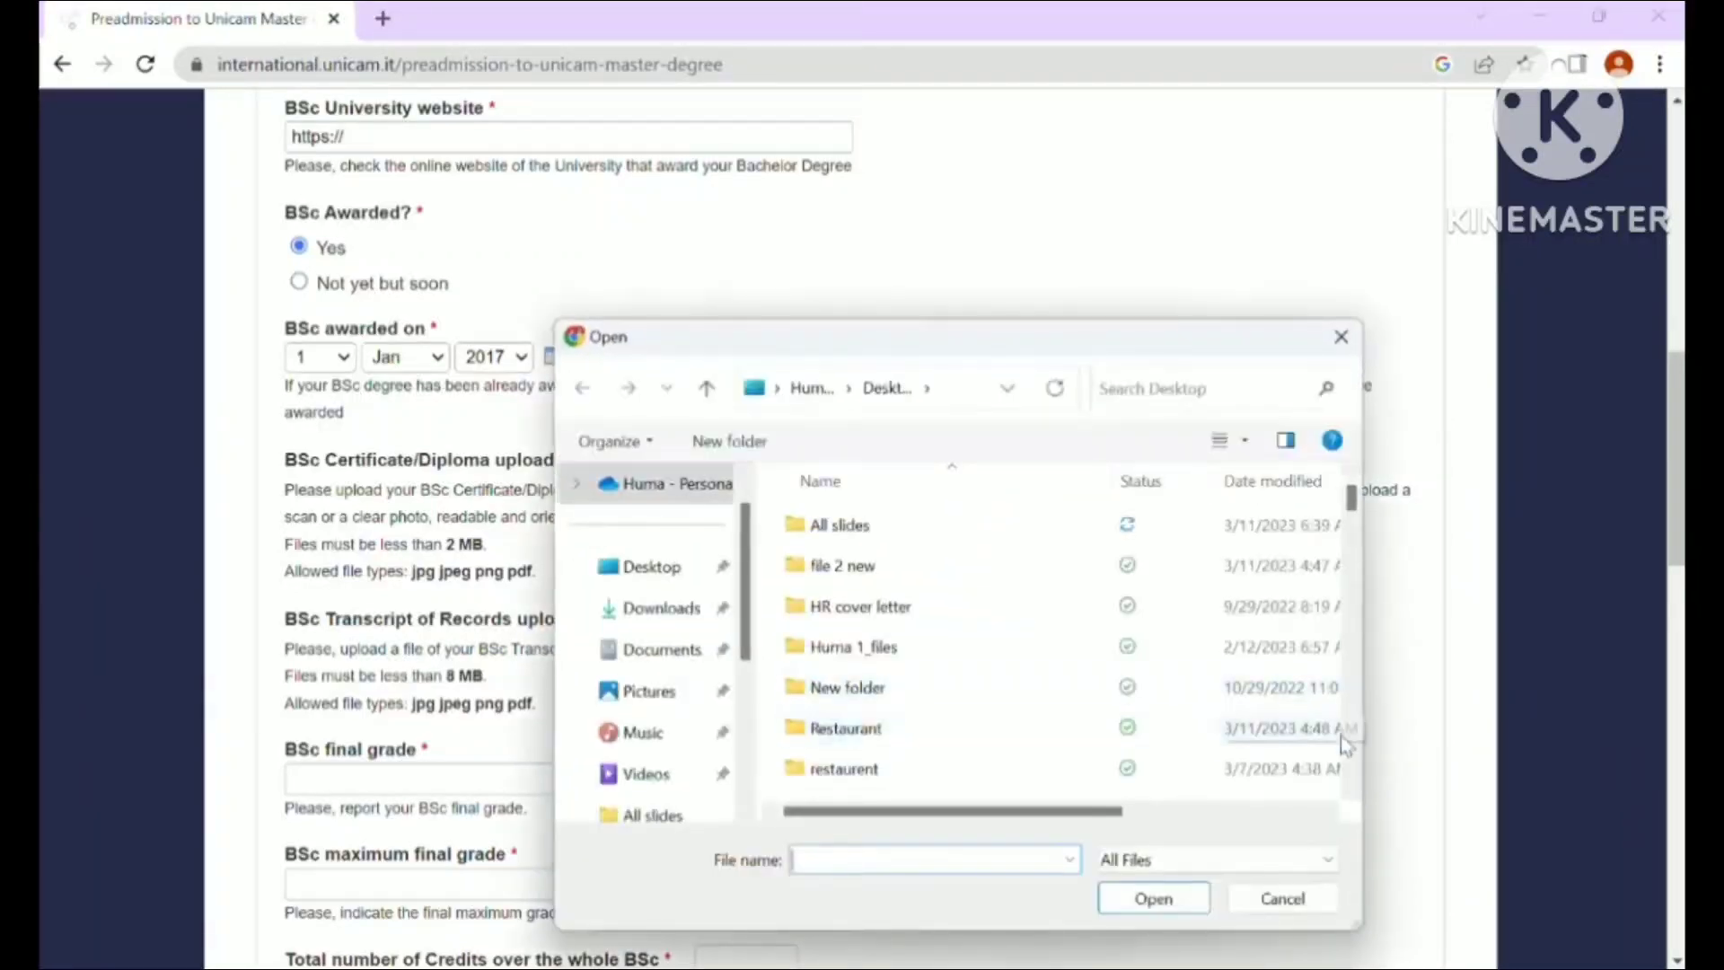
scroll(1352, 754, "down", 2)
scroll(1356, 763, "down", 6)
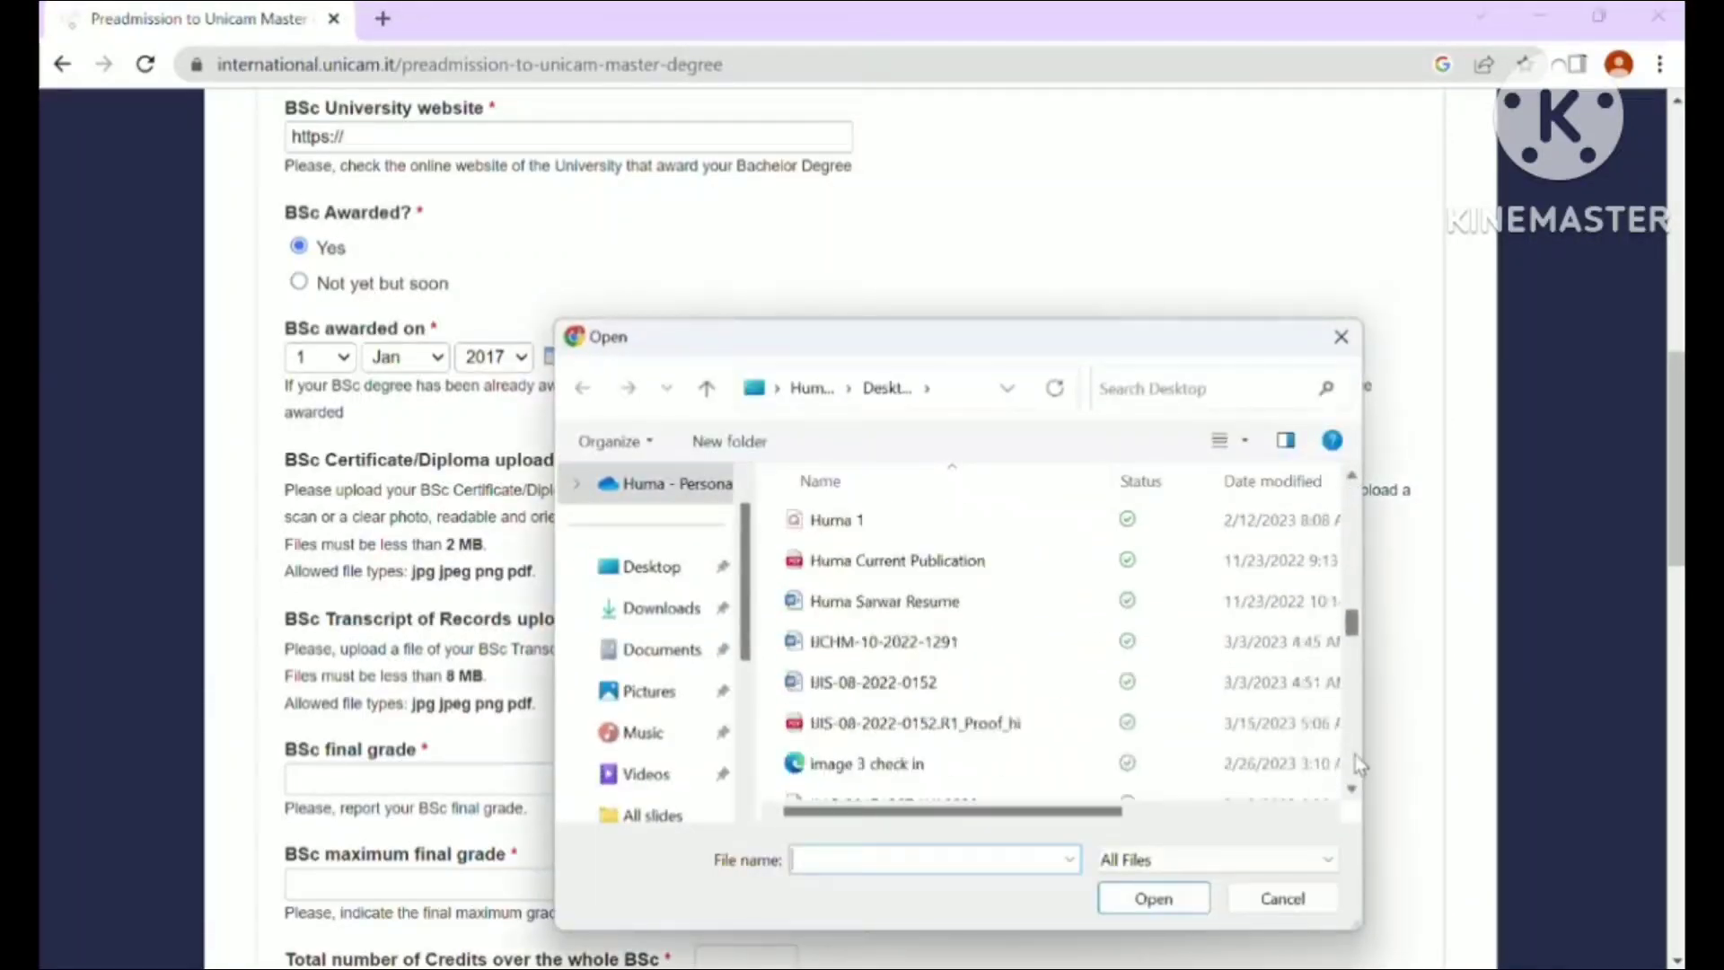
double_click(844, 561)
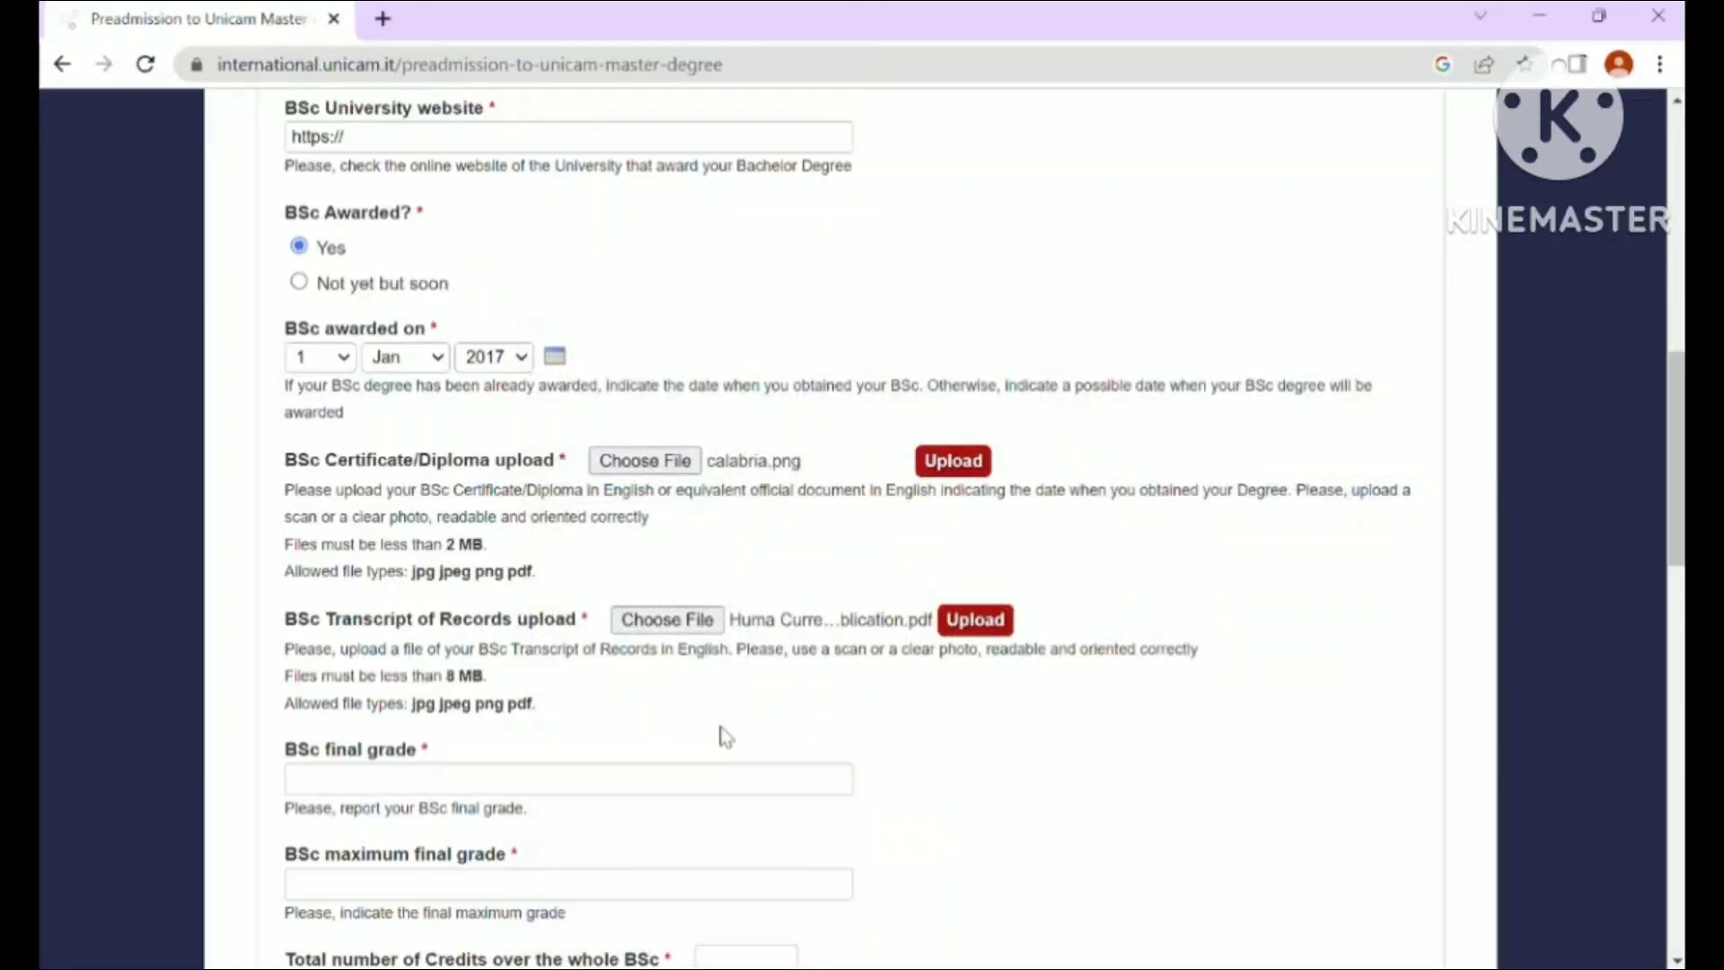
left_click(473, 772)
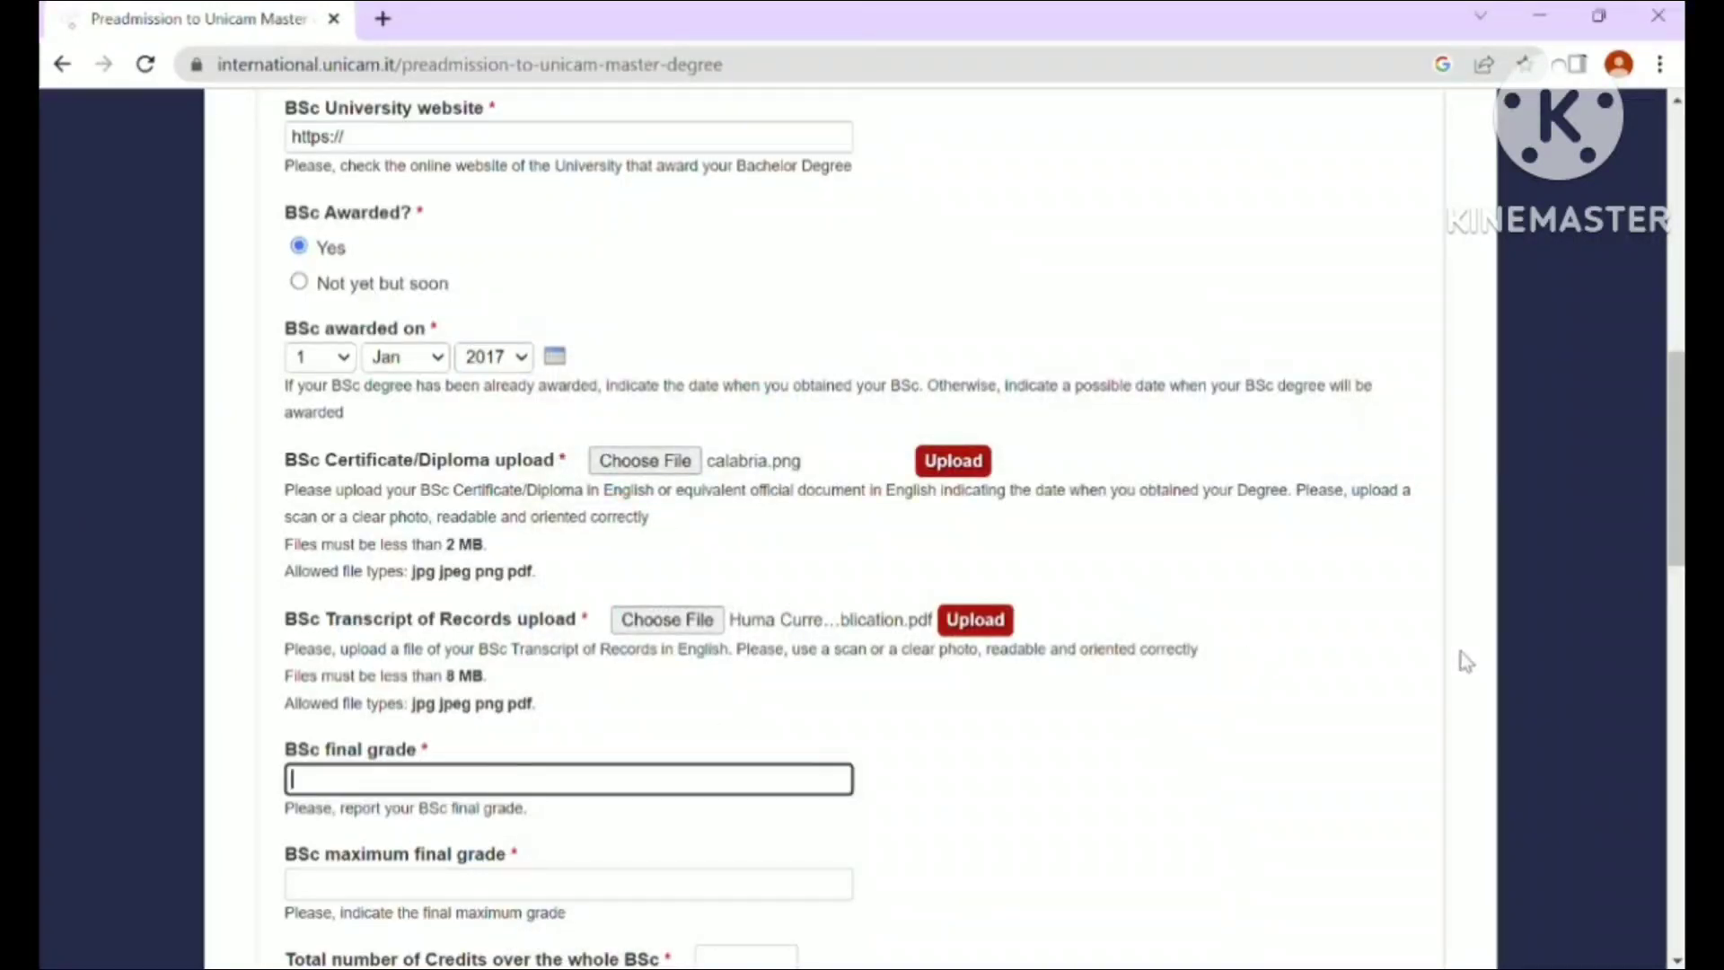
scroll(1669, 514, "down", 4)
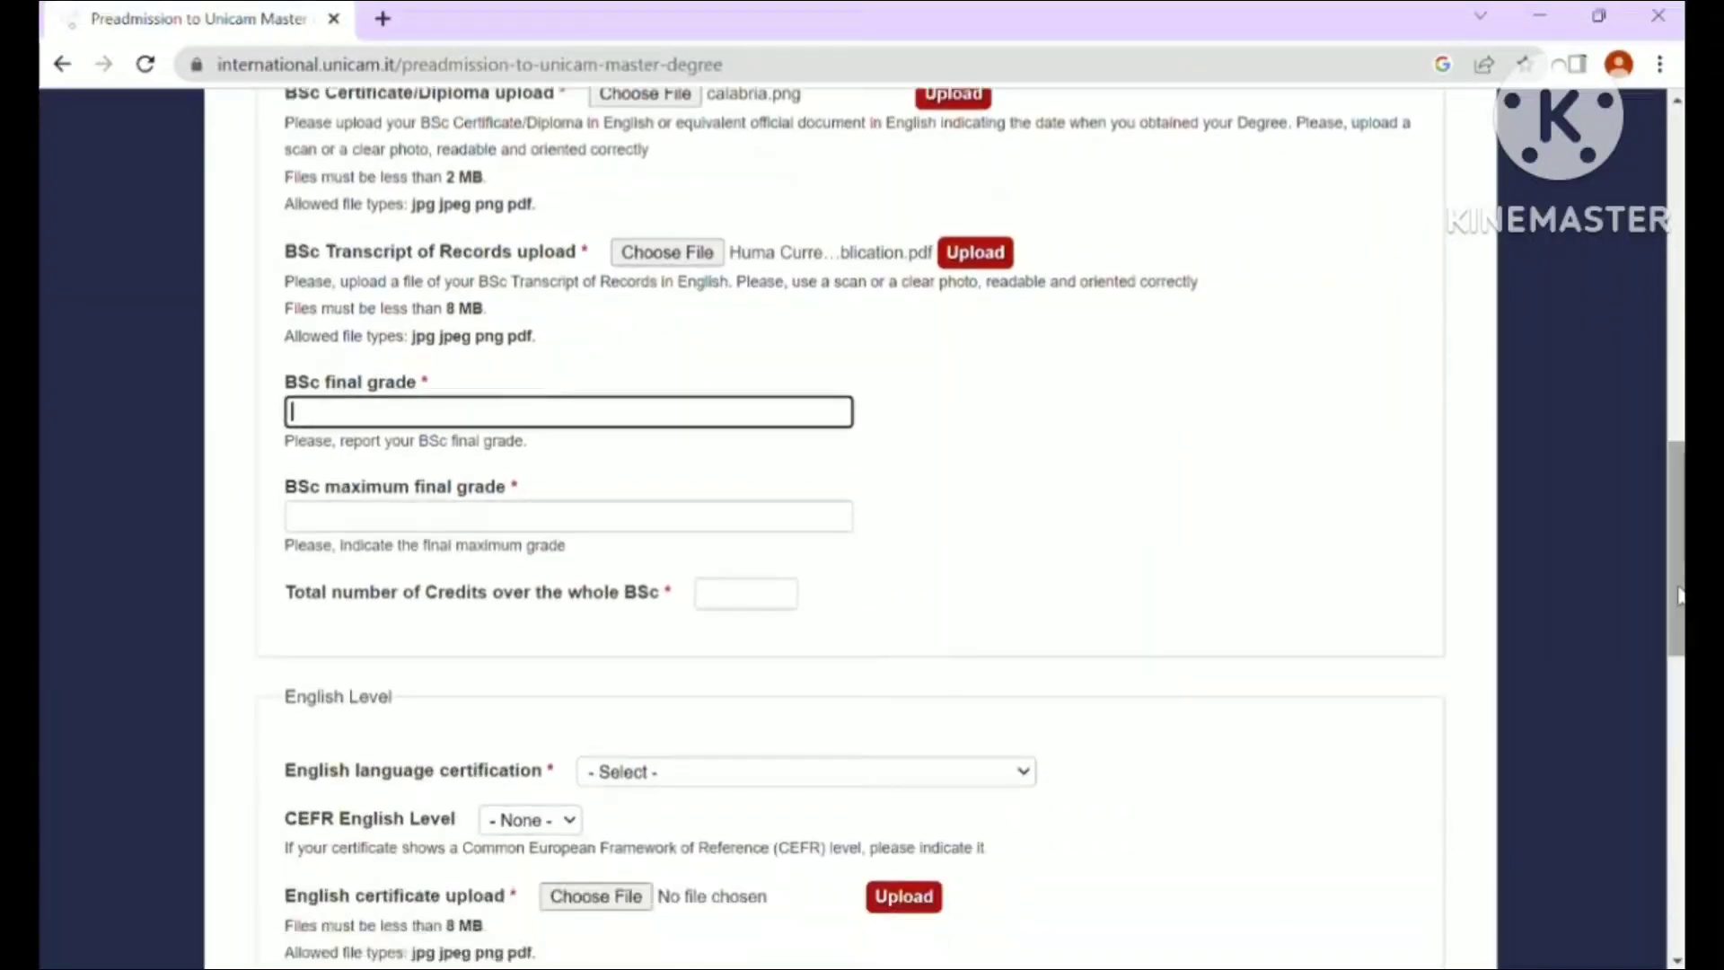
left_click(488, 519)
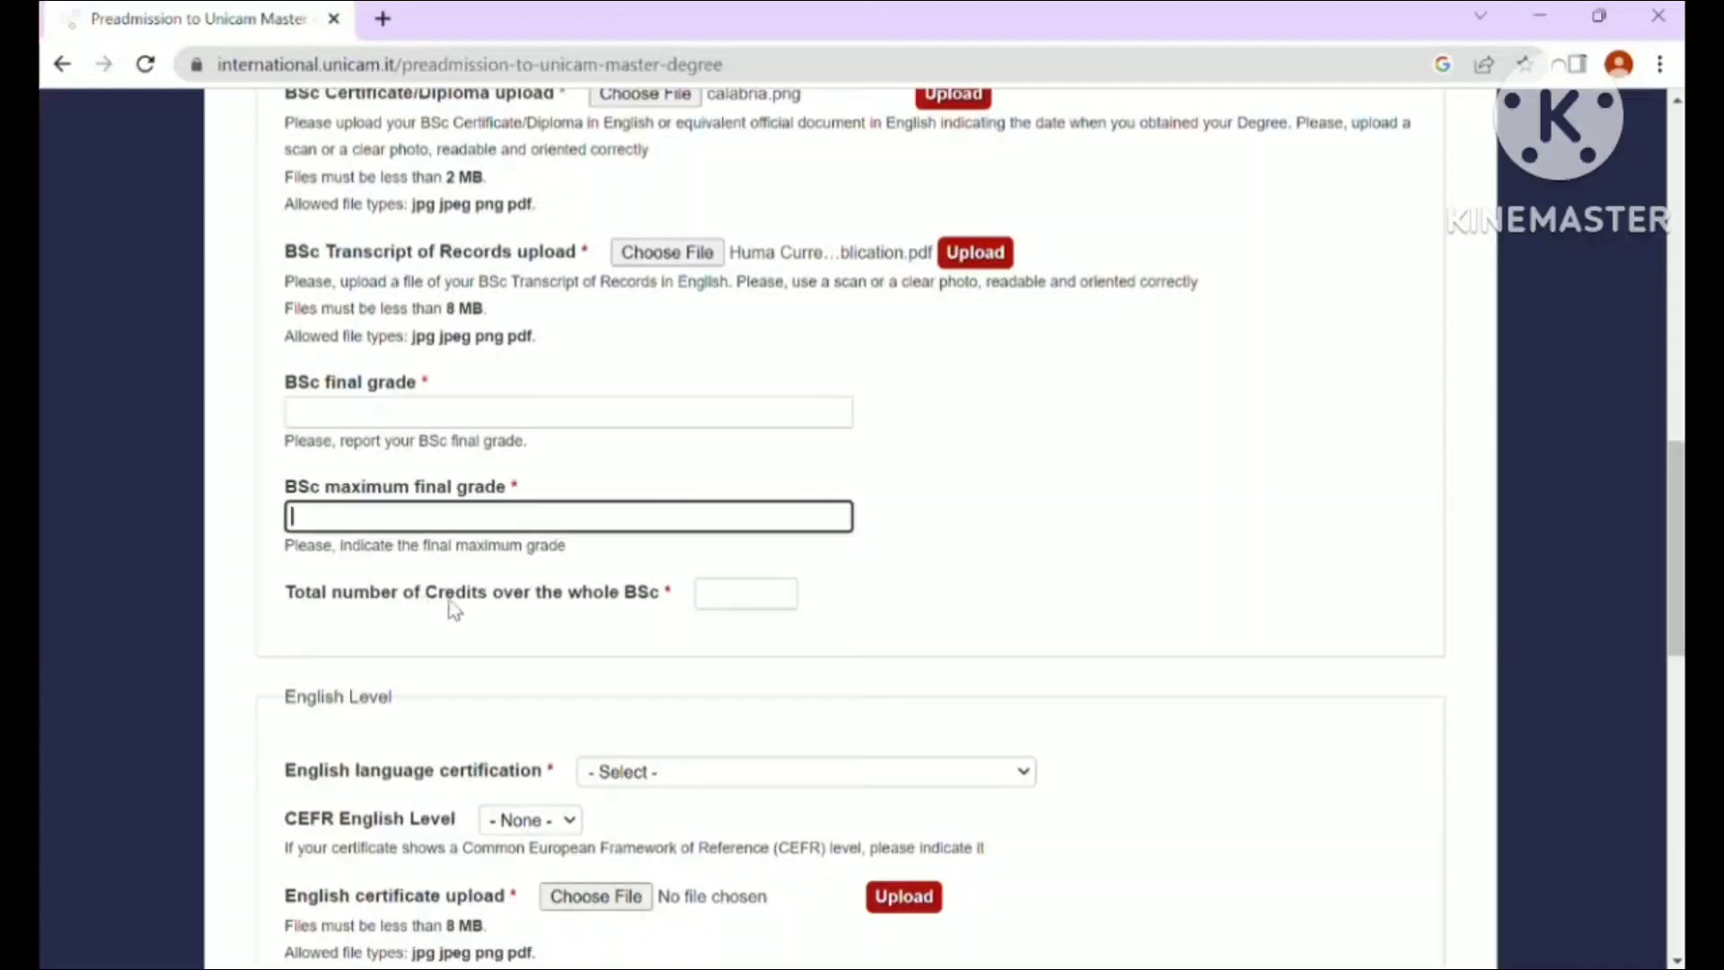
left_click(732, 597)
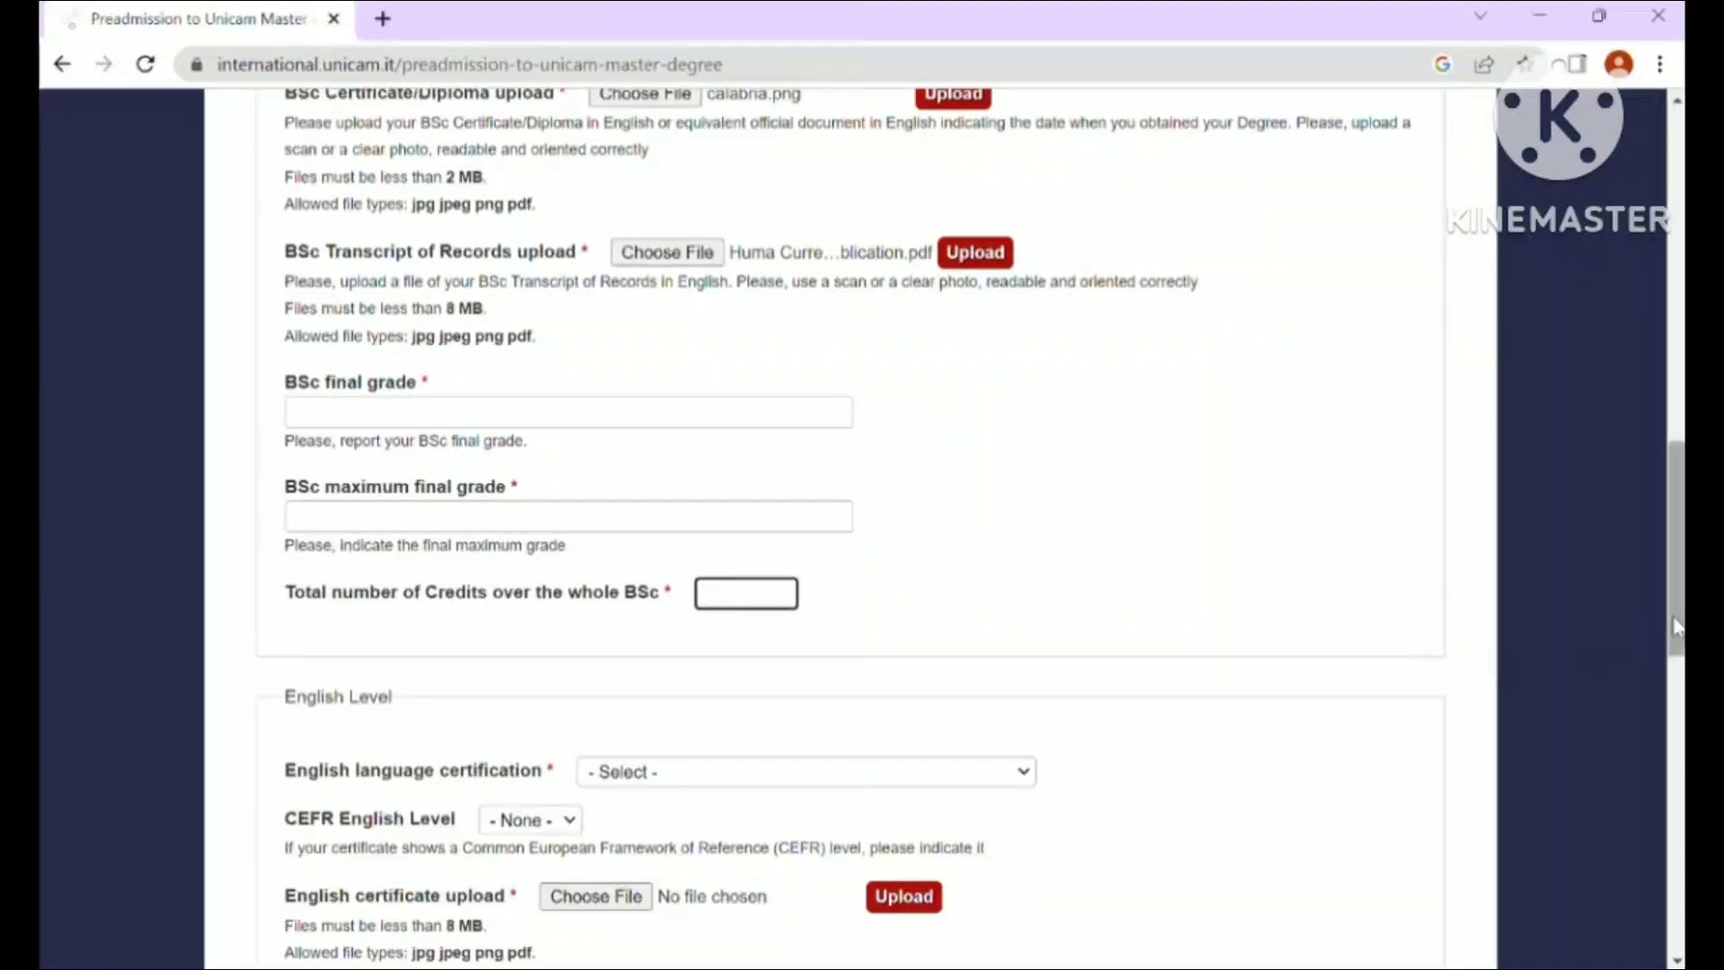
left_click_drag(1676, 622, 1676, 711)
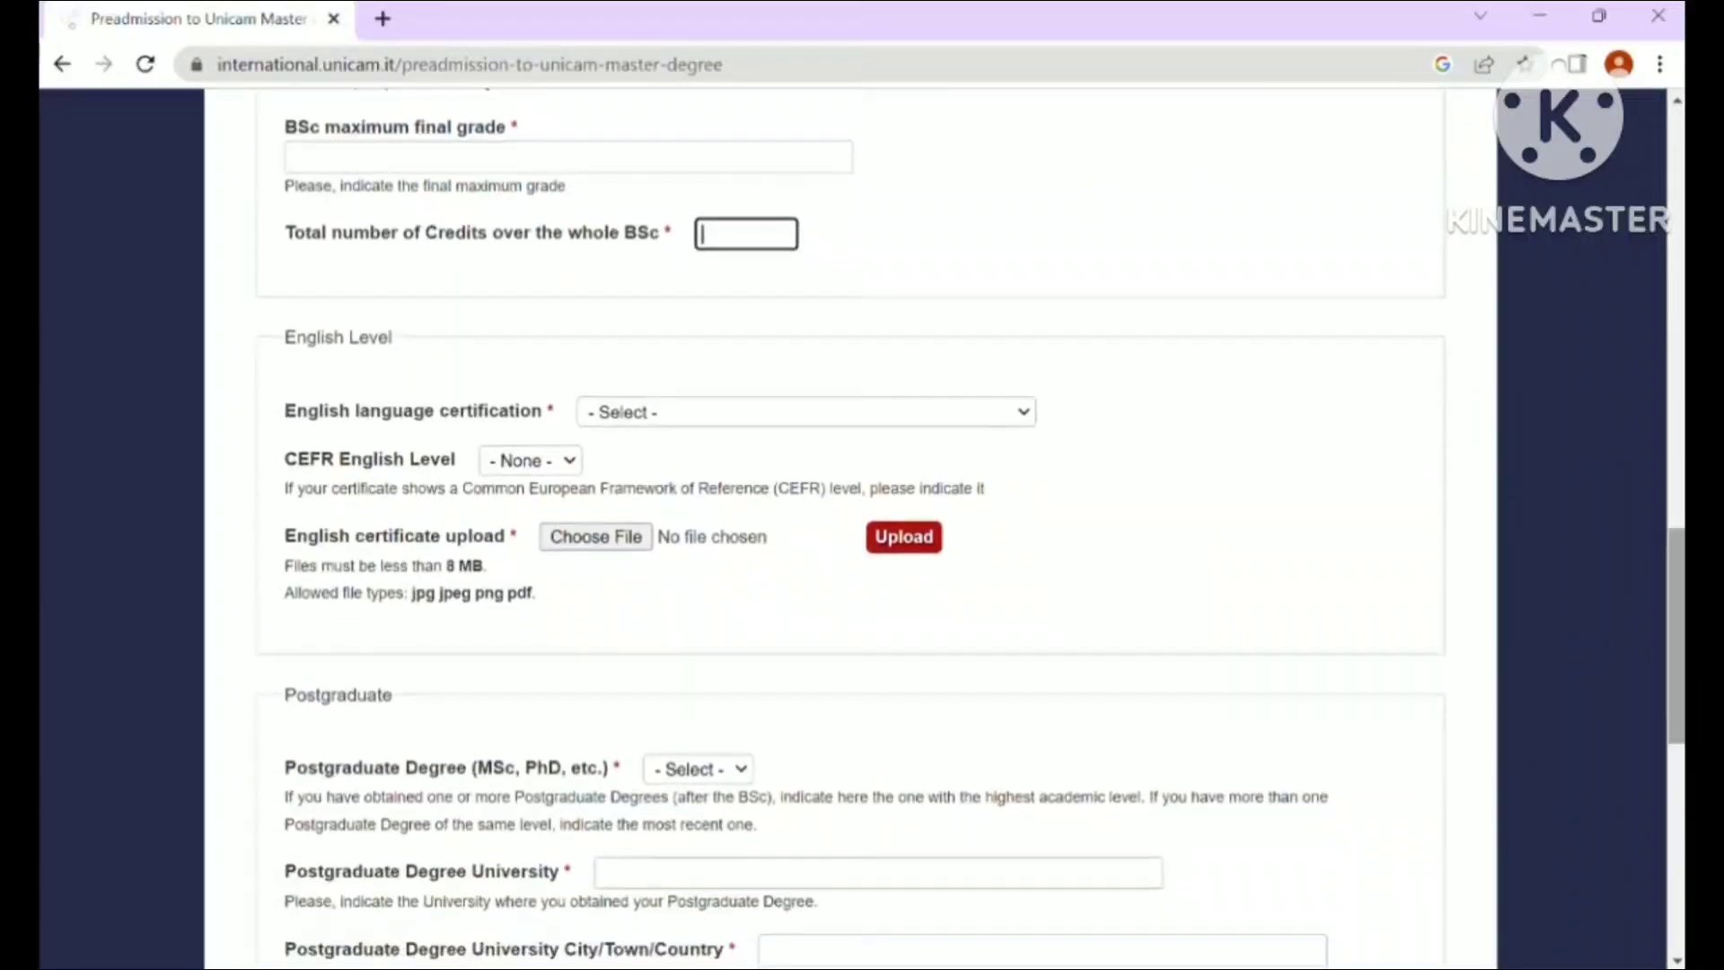
- Pick Cambridge English: Proficiency (CPE) - C2 Proficiency as the English certificate
left_click(656, 420)
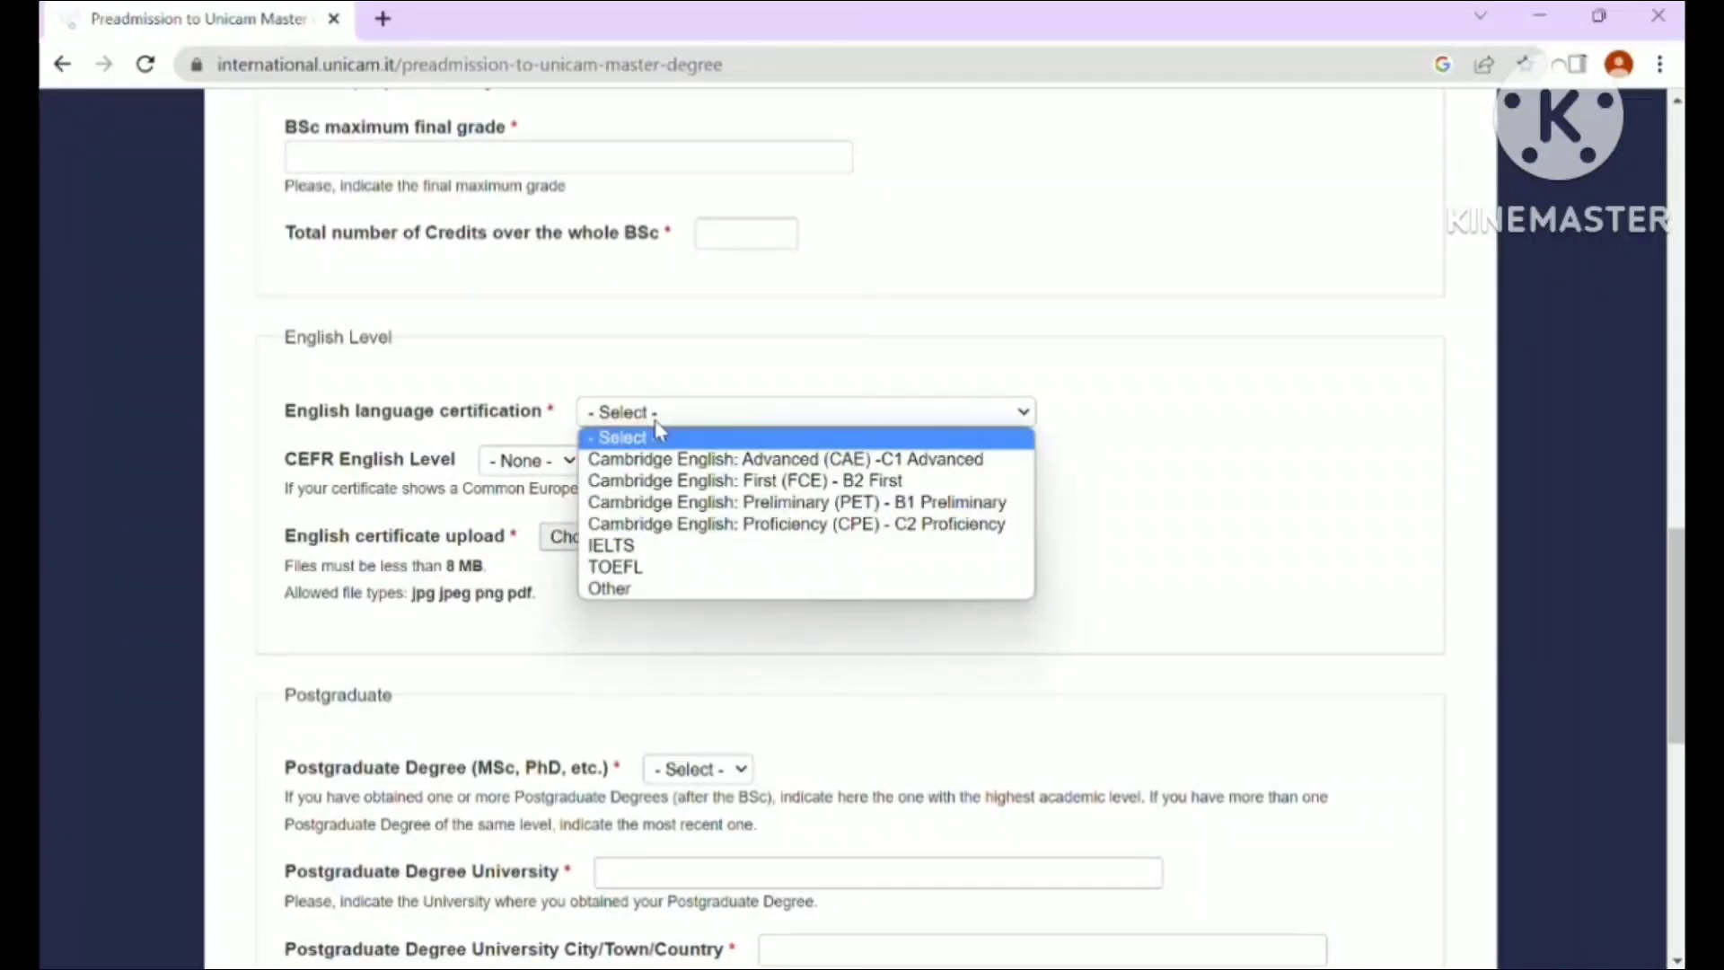
left_click(764, 529)
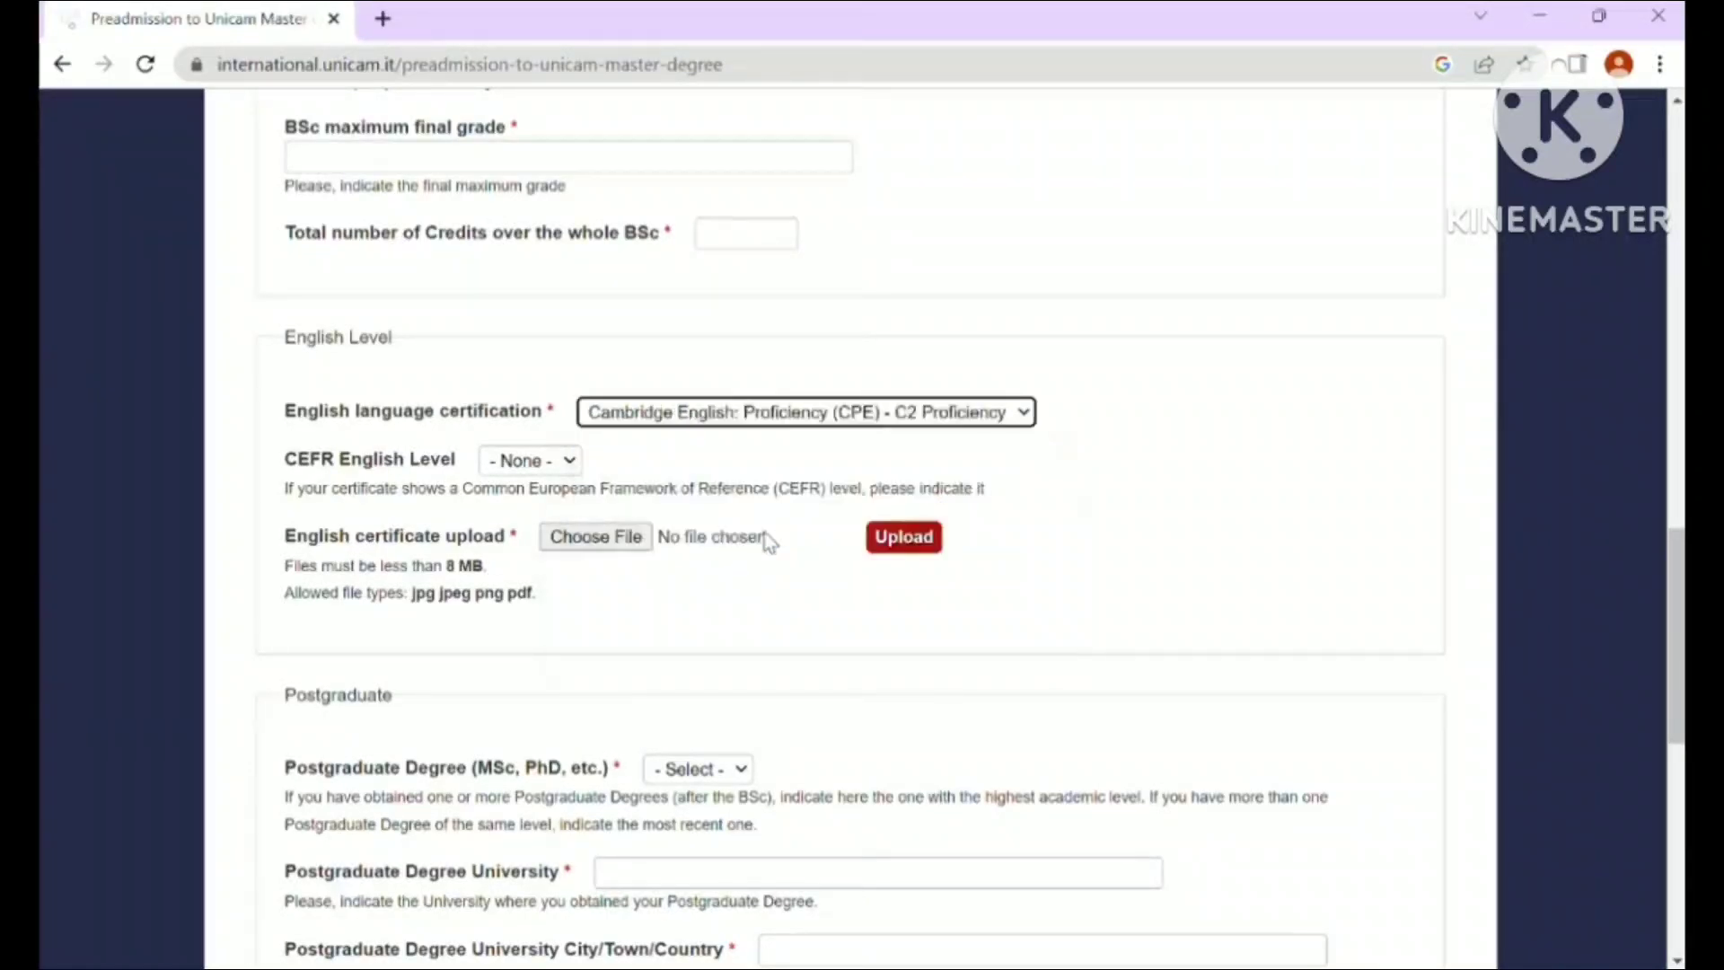
left_click(764, 418)
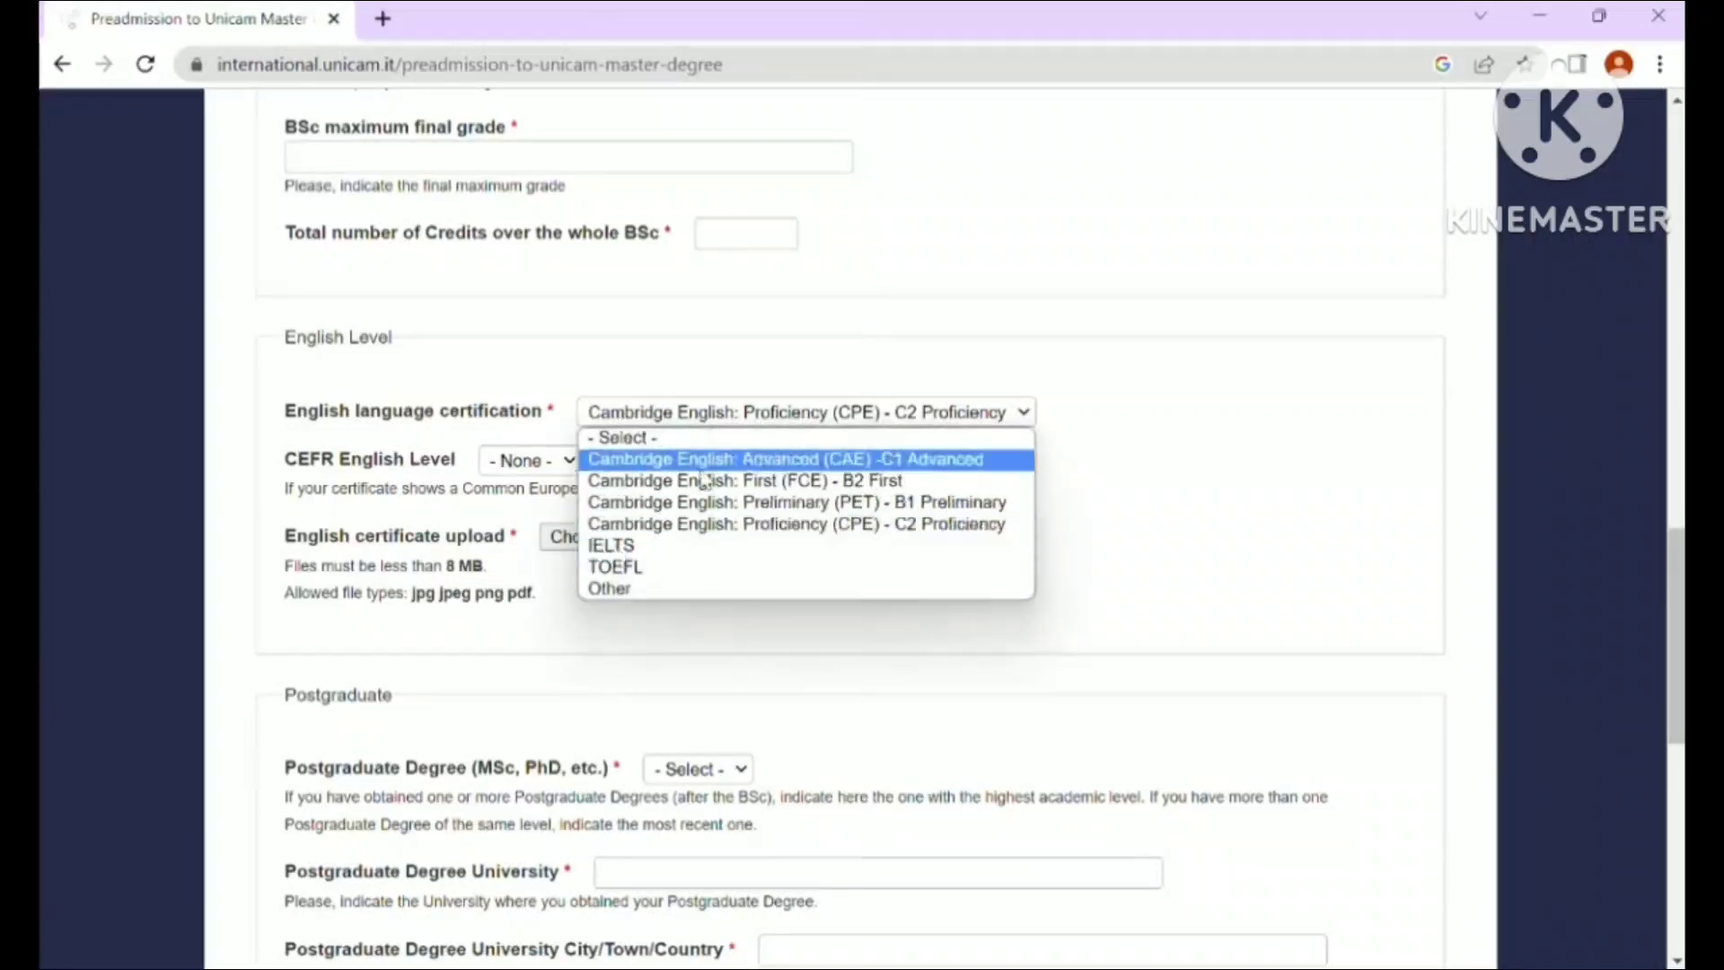
left_click(770, 530)
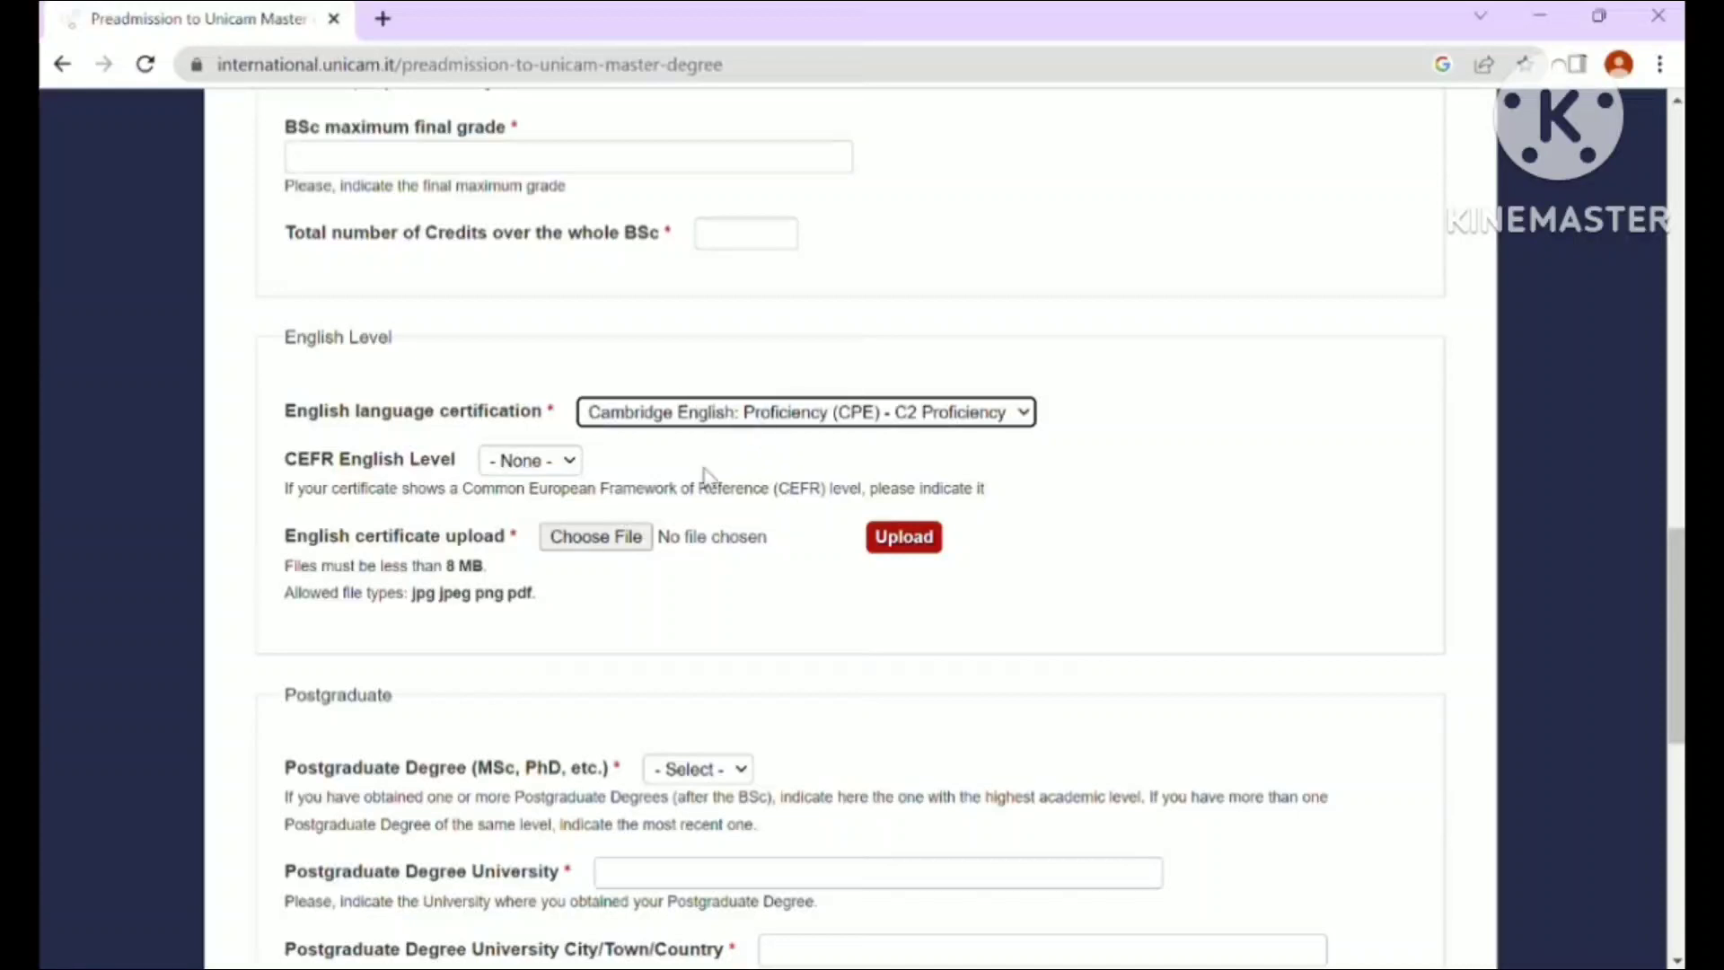
- Select isee_specification.pdf for the English certificate field and upload it
left_click(617, 546)
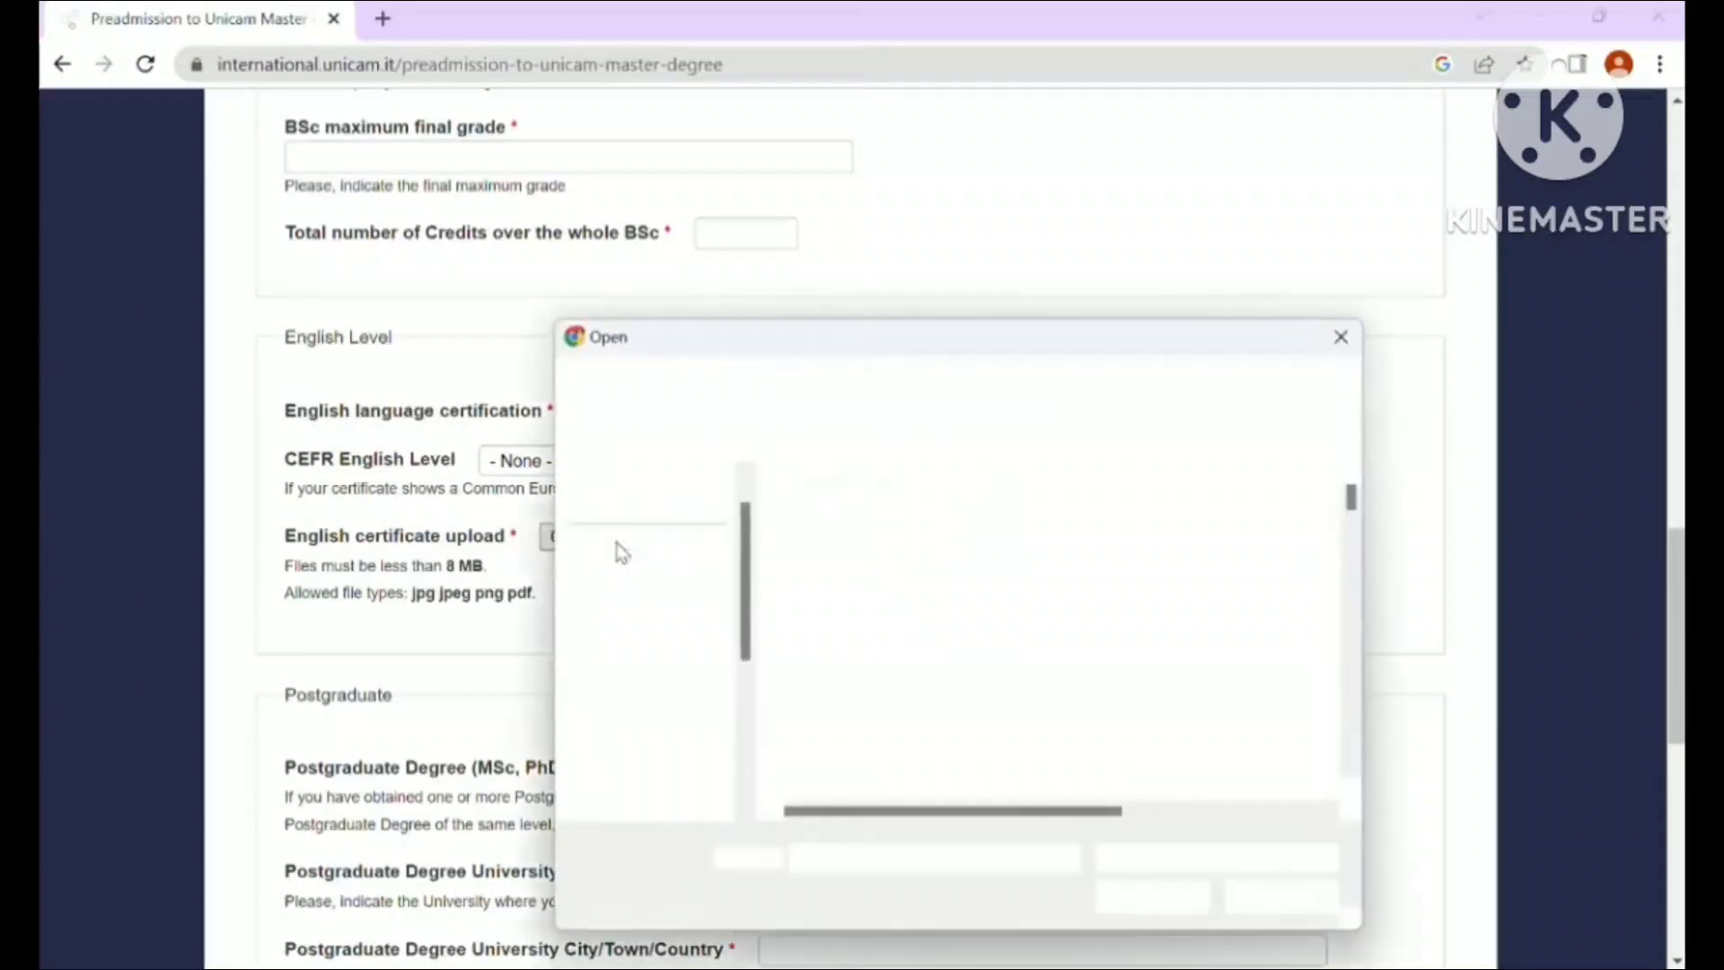
scroll(1356, 763, "down", 15)
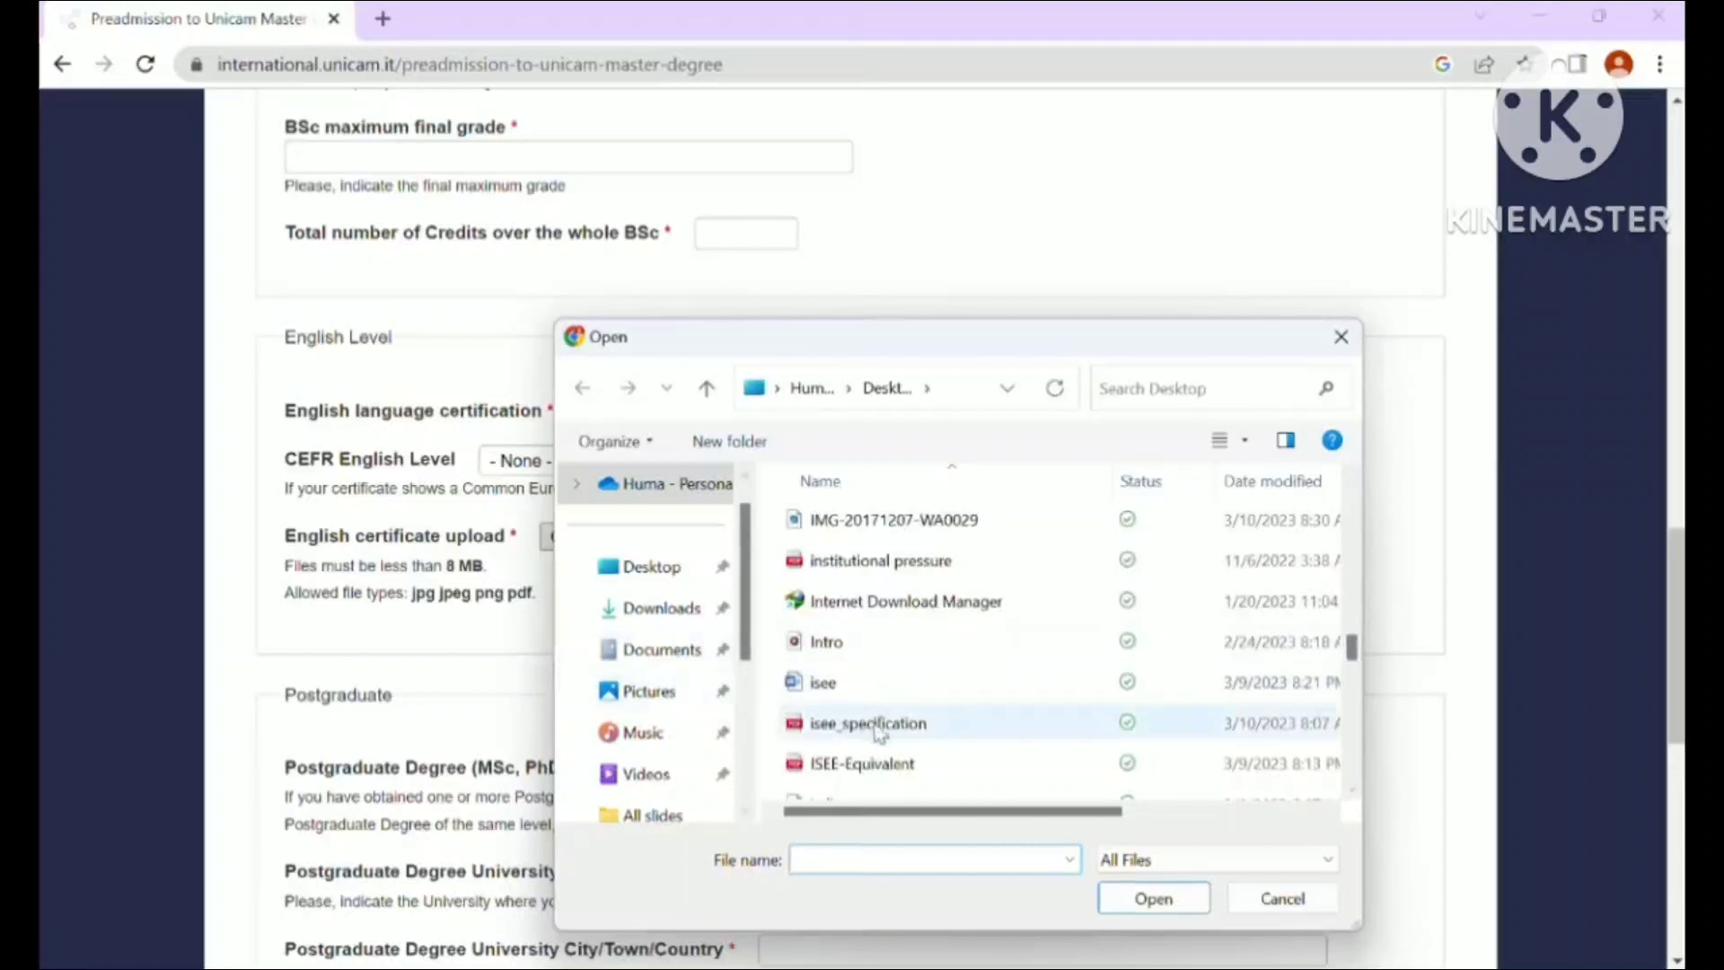
double_click(880, 727)
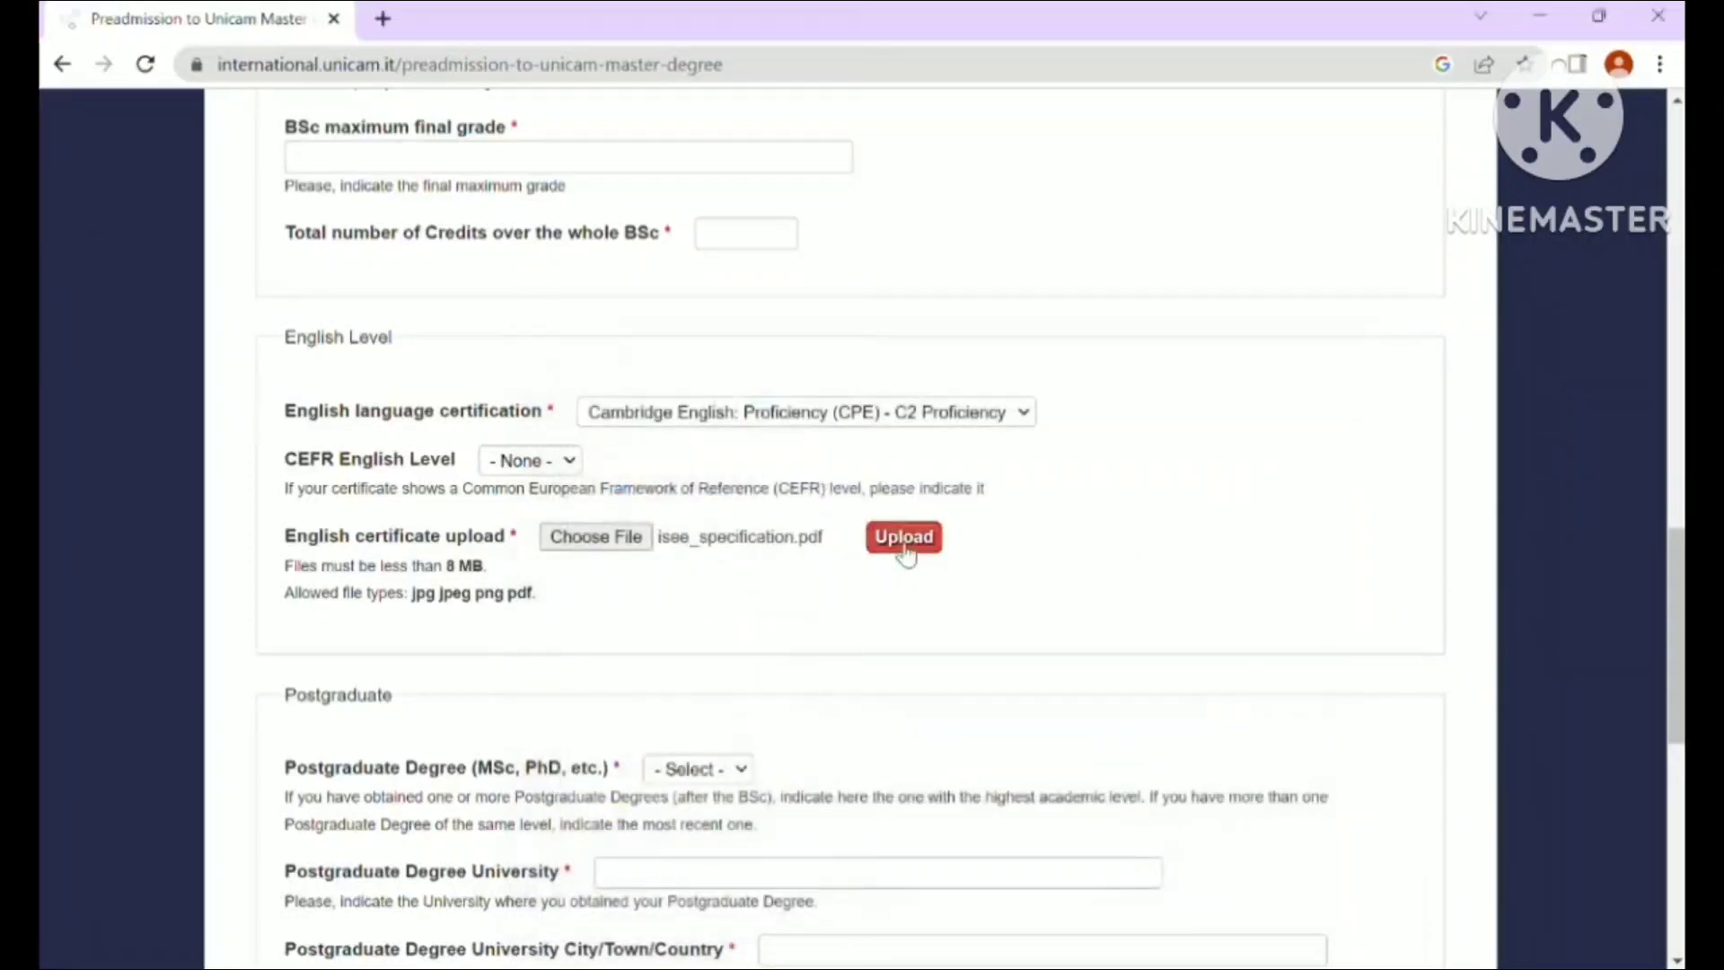
left_click(904, 542)
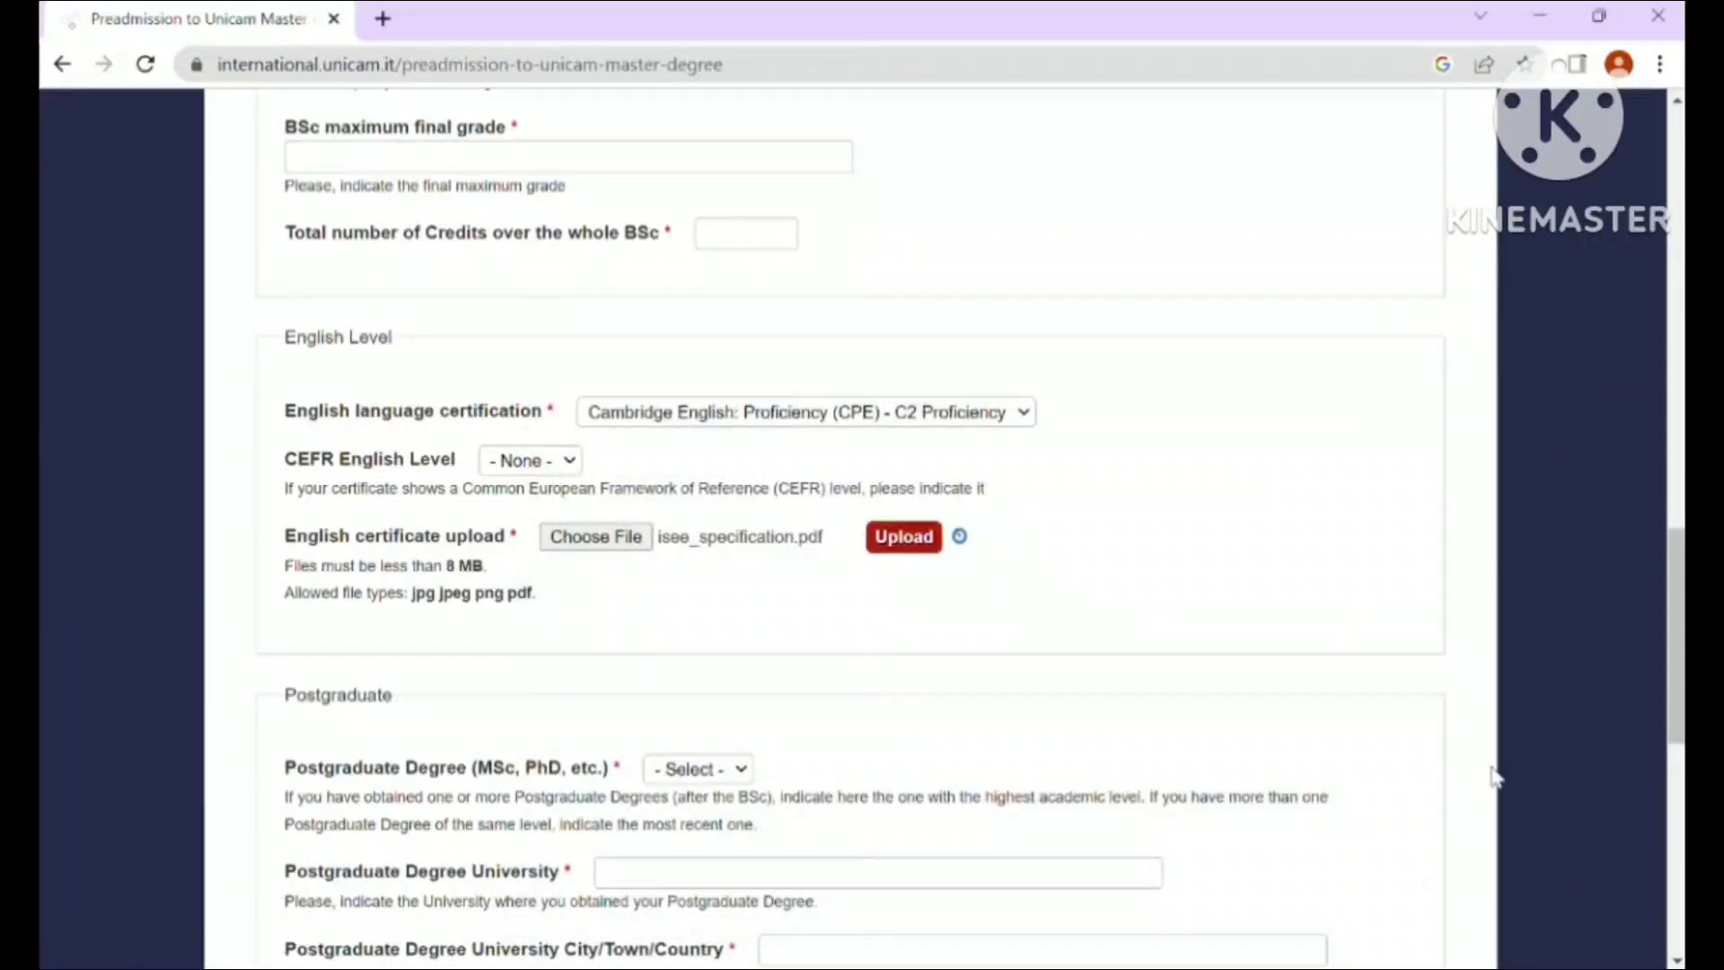
left_click(1676, 959)
left_click(1676, 959)
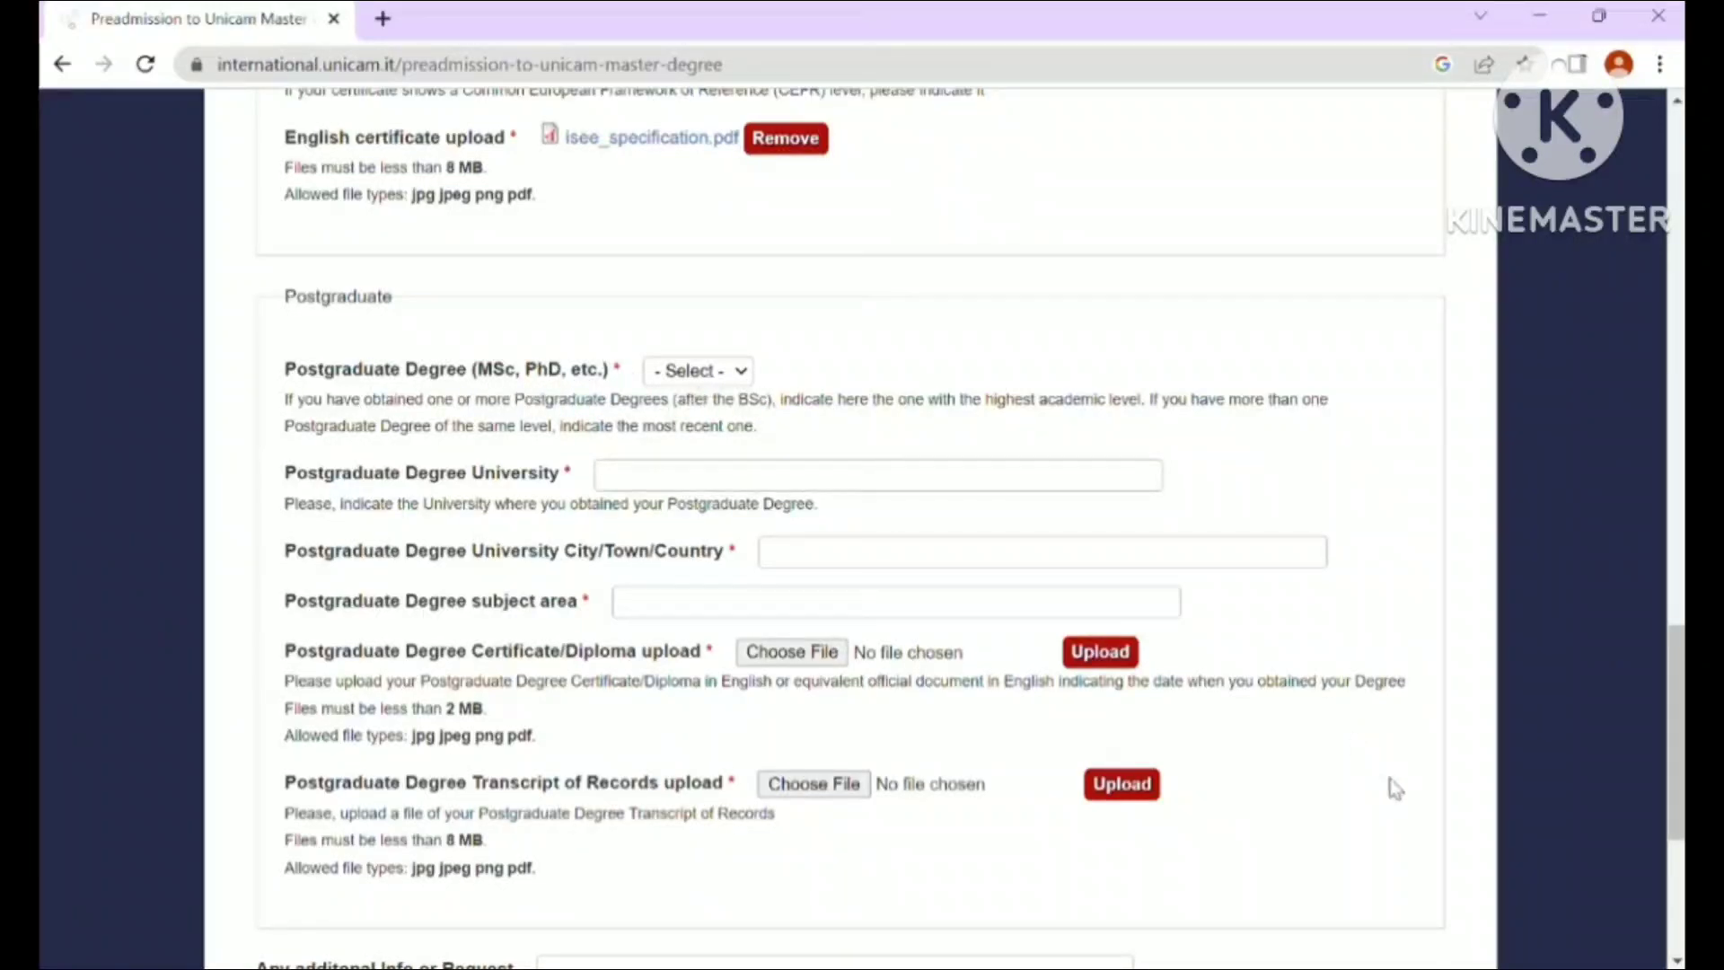
- At the bottom of the form, select 'I agree to the treatment of my personal information'
left_click_drag(1679, 738, 1679, 796)
scroll(666, 796, "down", 3)
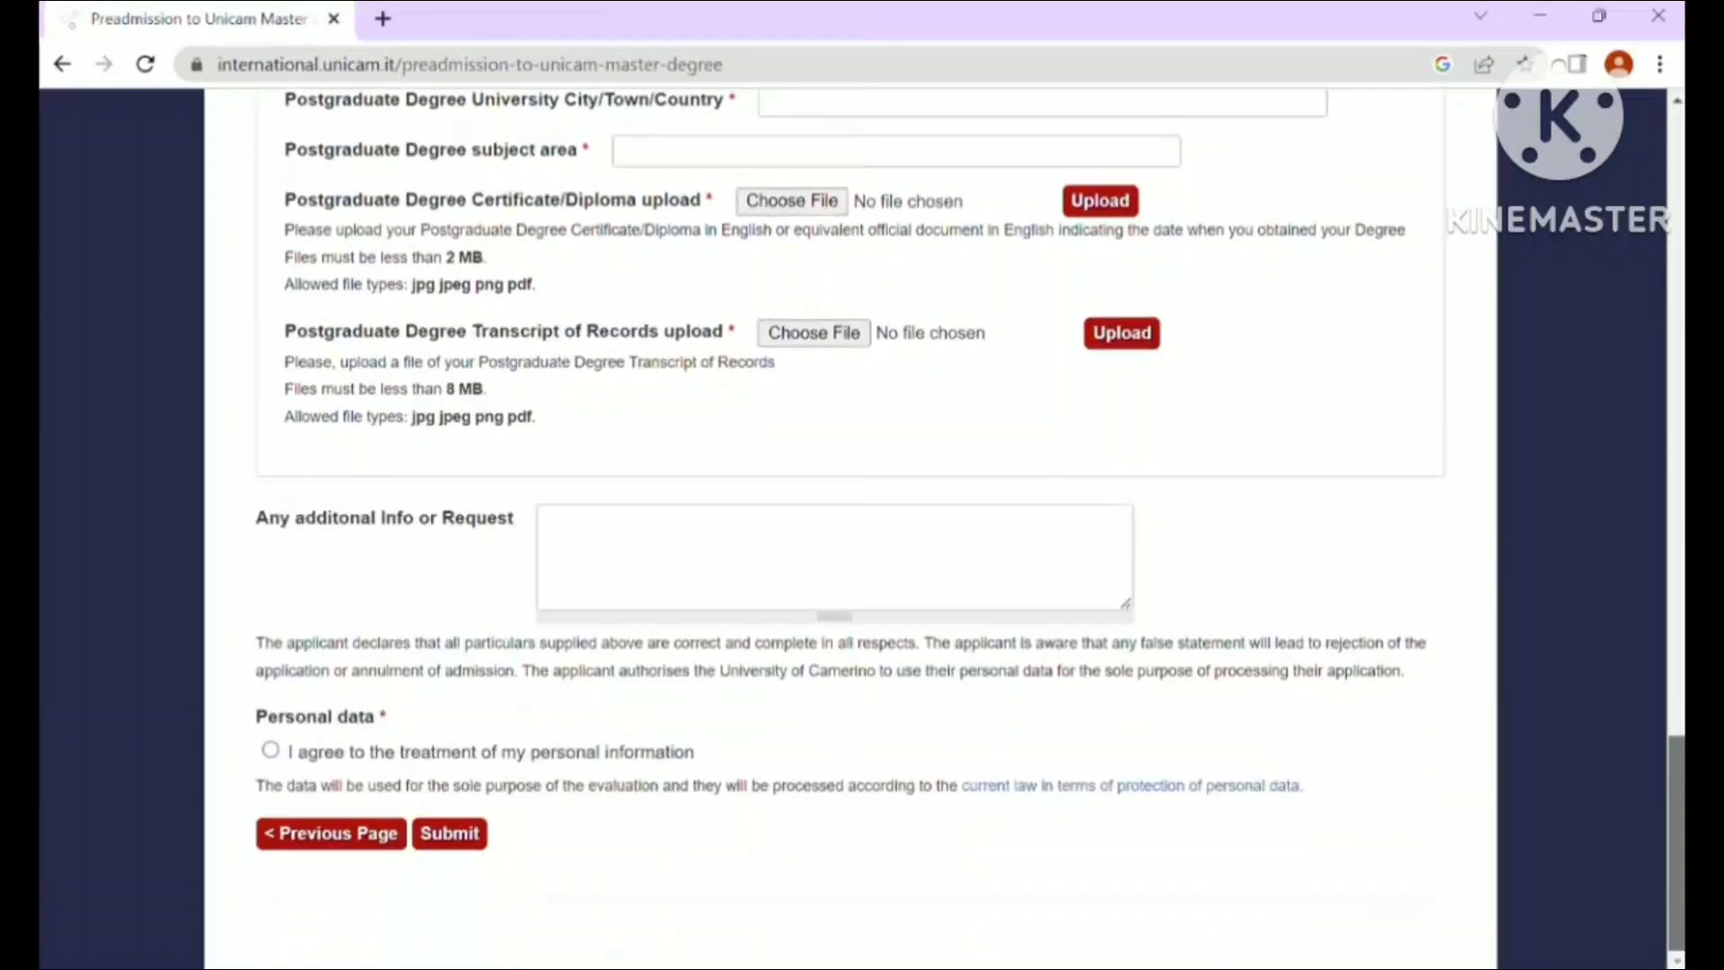
left_click(270, 752)
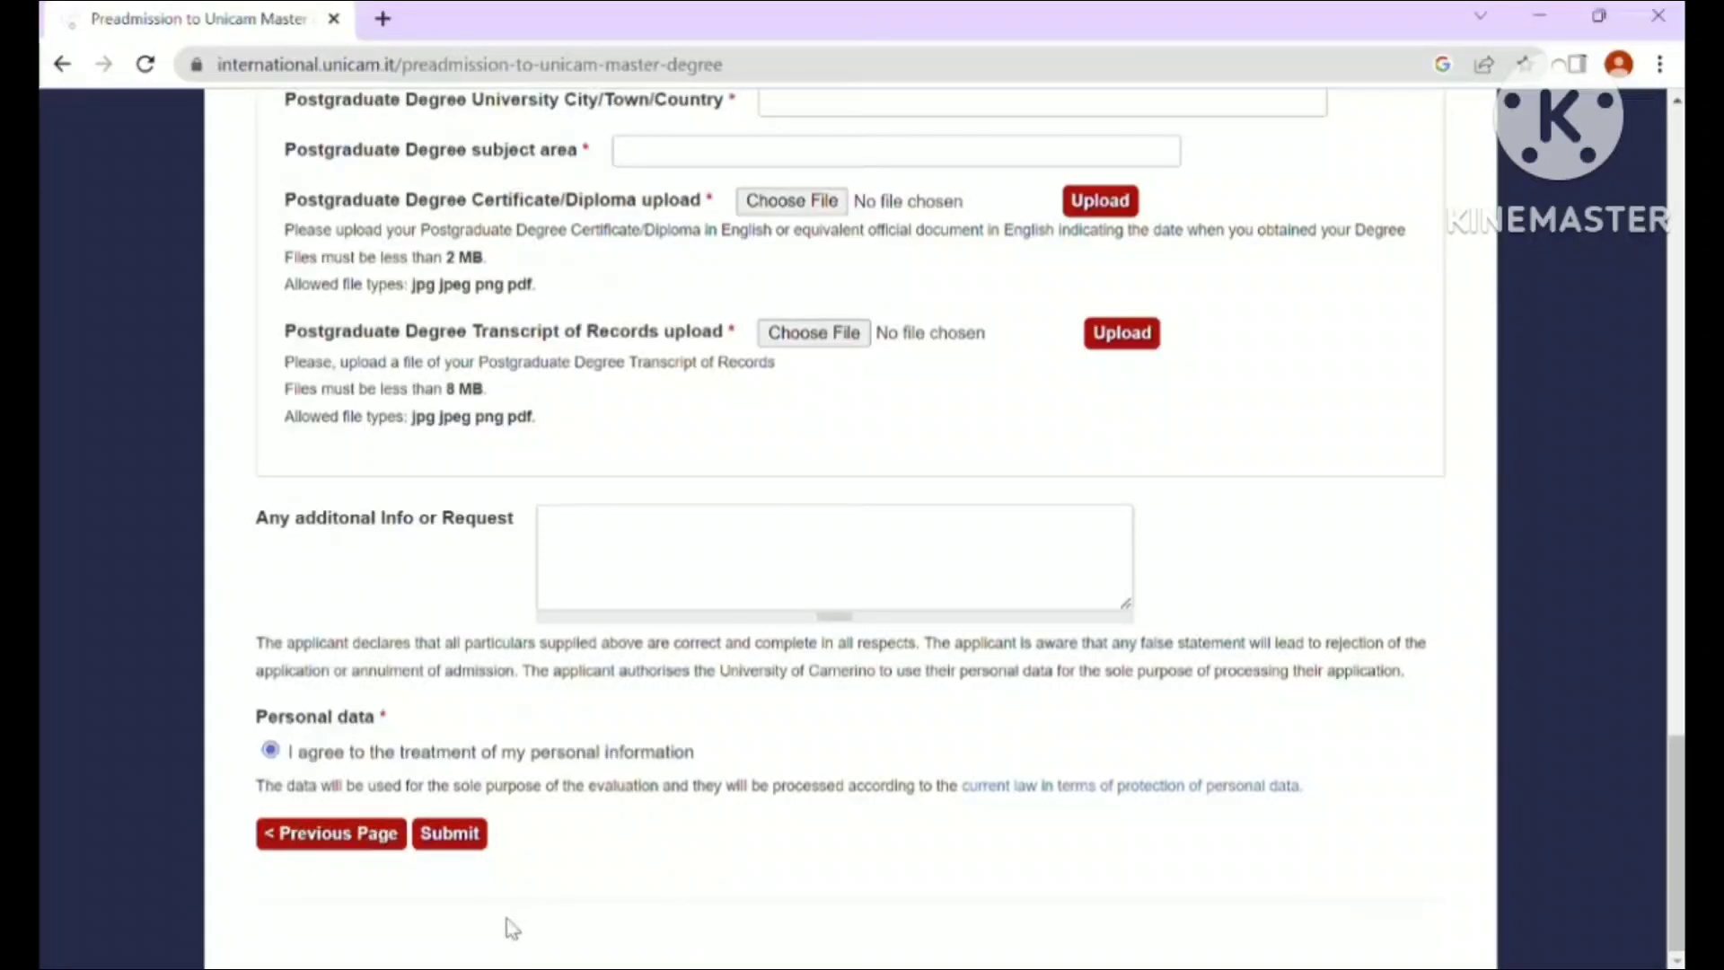